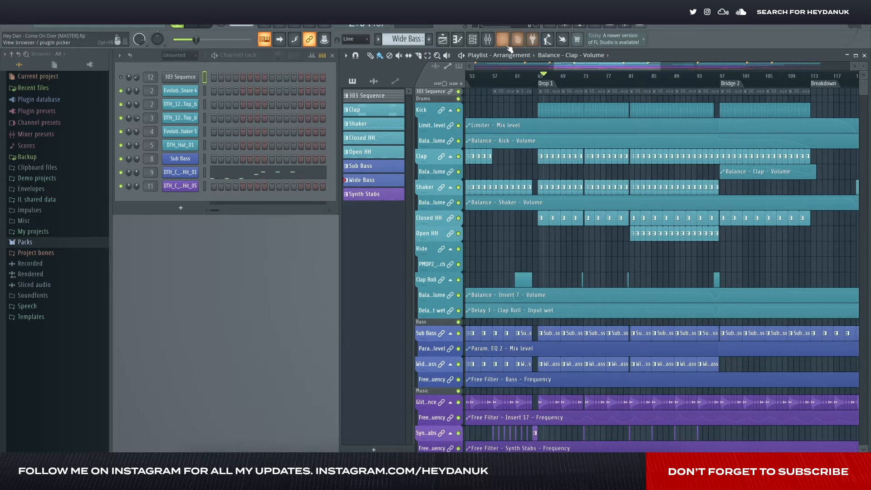
# - Inspect the mixer's bus and instrument routing and the Uplifter track's effect slots, closing the mixer at the end
pyautogui.click(488, 39)
pyautogui.moveTo(441, 222); pyautogui.dragTo(445, 172)
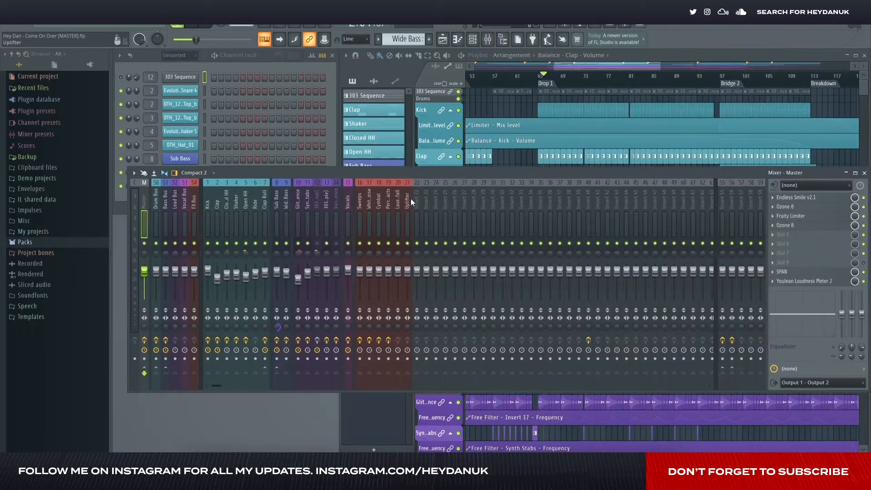
pyautogui.moveTo(411, 197)
pyautogui.mouseDown()
pyautogui.moveTo(175, 202)
pyautogui.moveTo(406, 200)
pyautogui.mouseUp()
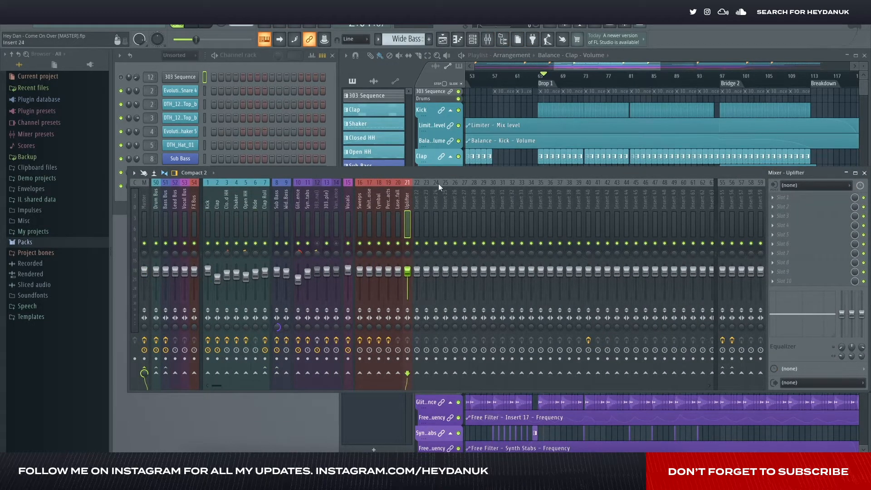
pyautogui.click(865, 174)
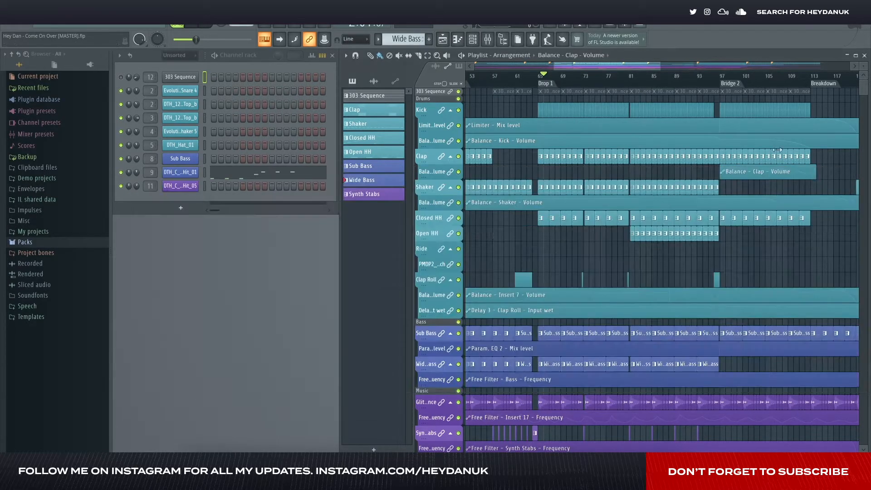
# - Start arrangement playback in the last bars before the Drop 1 marker
pyautogui.scroll(2, 556, 92)
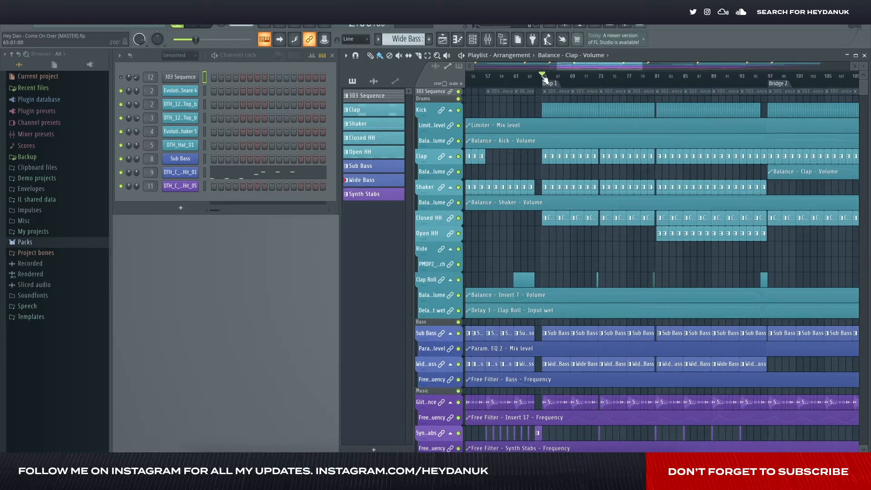
pyautogui.scroll(2, 558, 268)
pyautogui.scroll(-4, 556, 267)
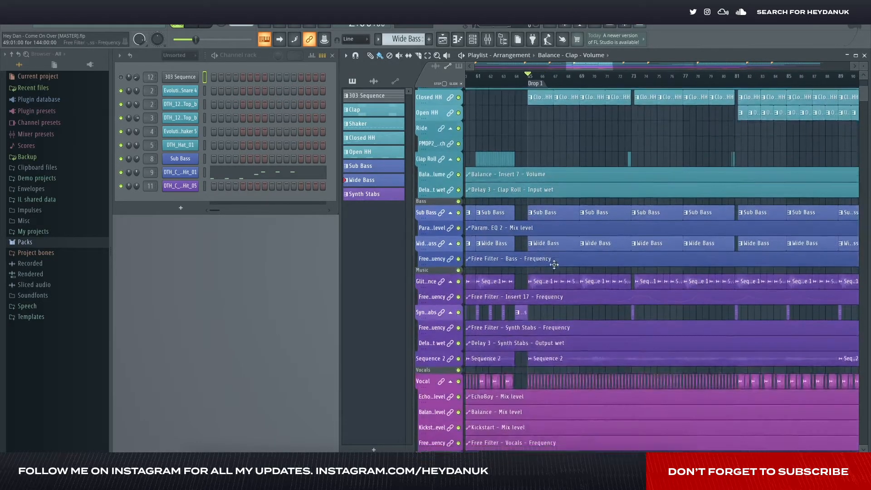
pyautogui.scroll(4, 553, 261)
pyautogui.hscroll(-2, 538, 171)
pyautogui.click(563, 78)
pyautogui.press('space')
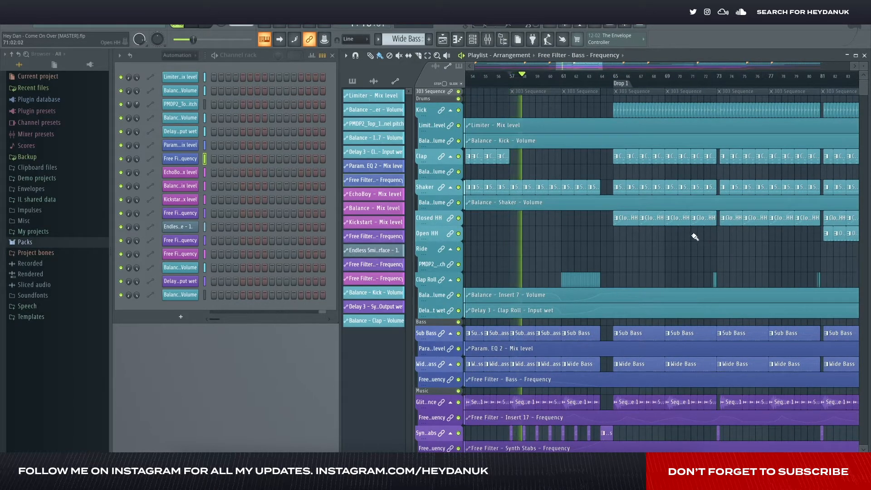
# - Examine the Drop 1 clips and automation across the drum, bass, music, vocal and FX tracks during playback
pyautogui.scroll(-2, 694, 236)
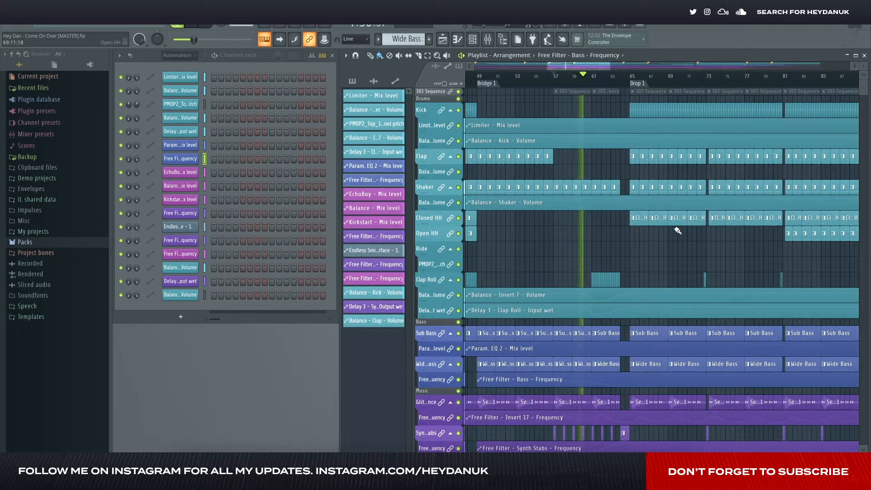
pyautogui.scroll(-2, 678, 231)
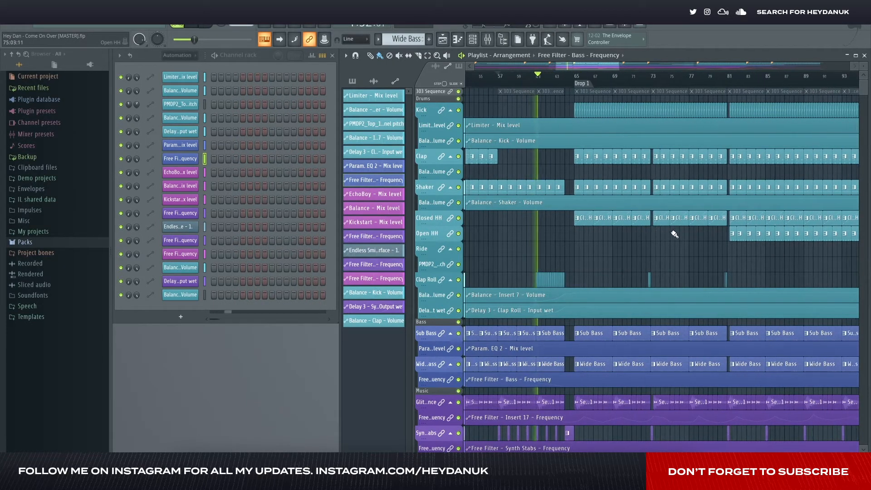
pyautogui.scroll(2, 675, 233)
pyautogui.scroll(-3, 608, 233)
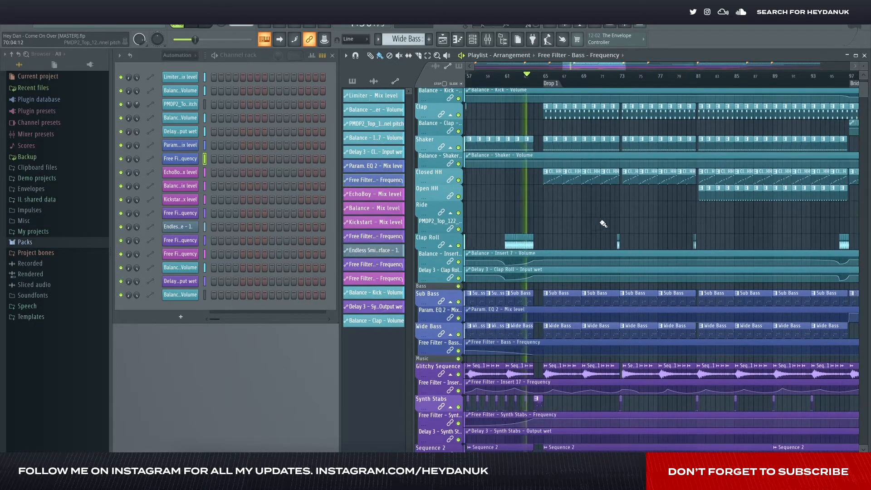
pyautogui.scroll(-4, 601, 226)
pyautogui.scroll(-3, 599, 224)
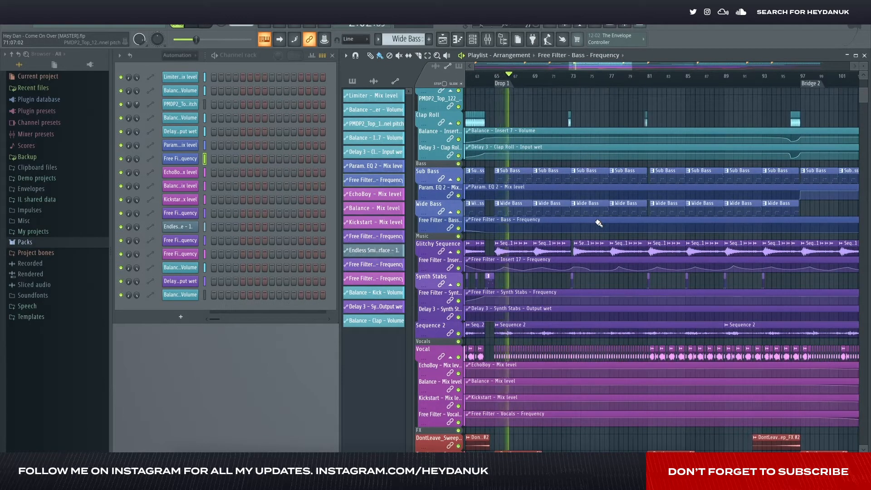
pyautogui.scroll(-9, 599, 223)
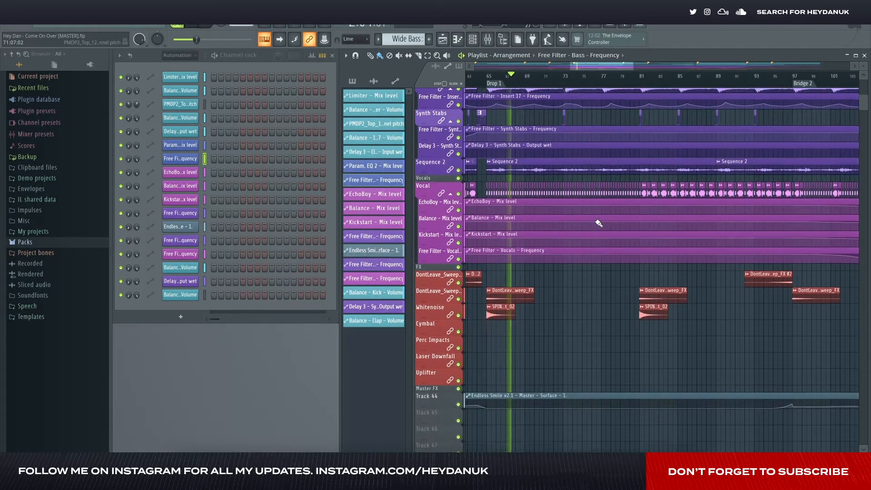
pyautogui.scroll(-2, 599, 223)
pyautogui.scroll(20, 599, 222)
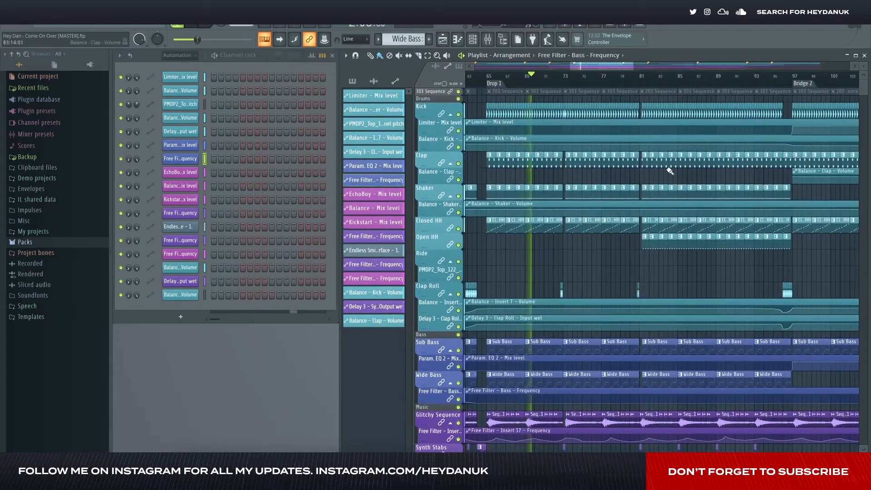
pyautogui.hscroll(2, 667, 172)
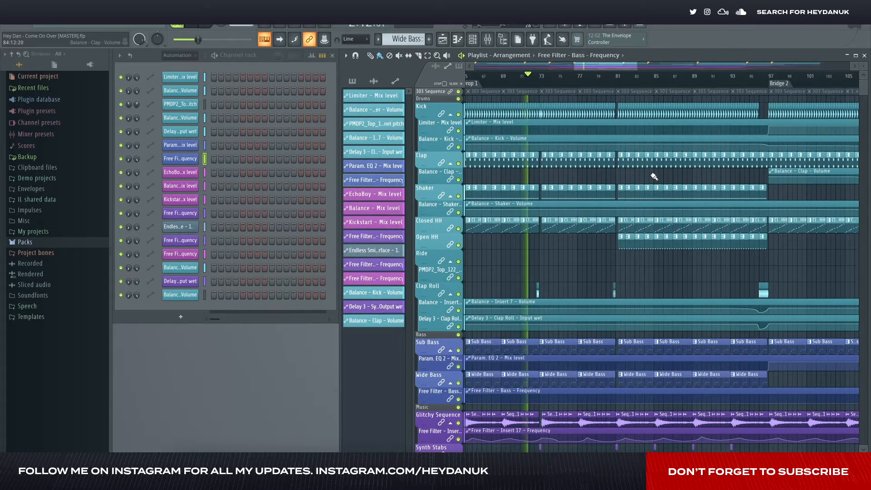
pyautogui.scroll(-4, 654, 181)
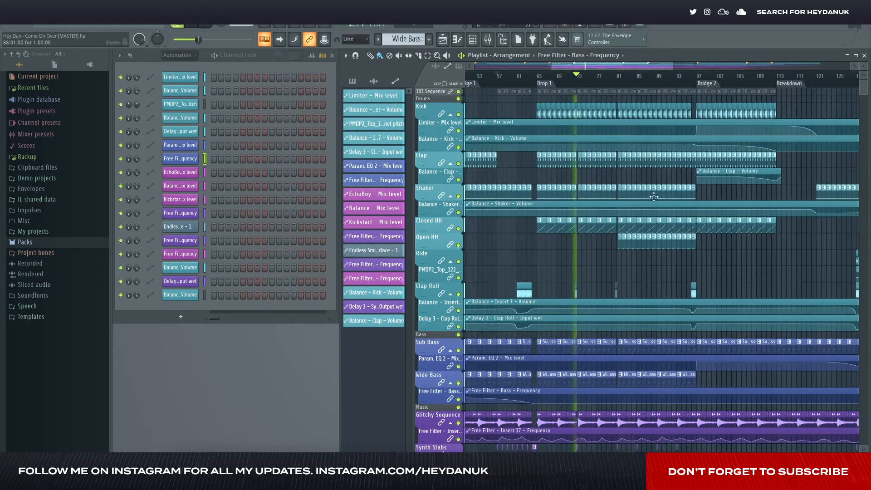
pyautogui.hscroll(2, 657, 200)
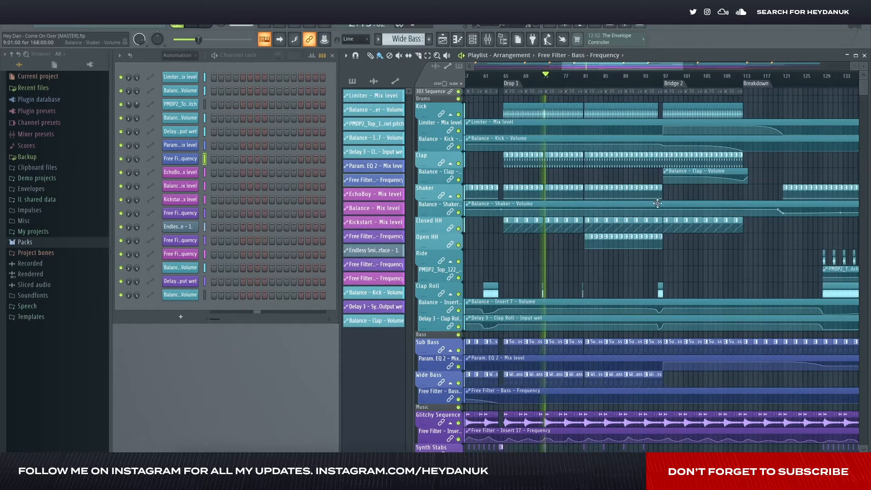
# - Audition the arrangement from Bridge 2 and from the Breakdown, and examine the Breakdown's clips and automation
pyautogui.click(665, 78)
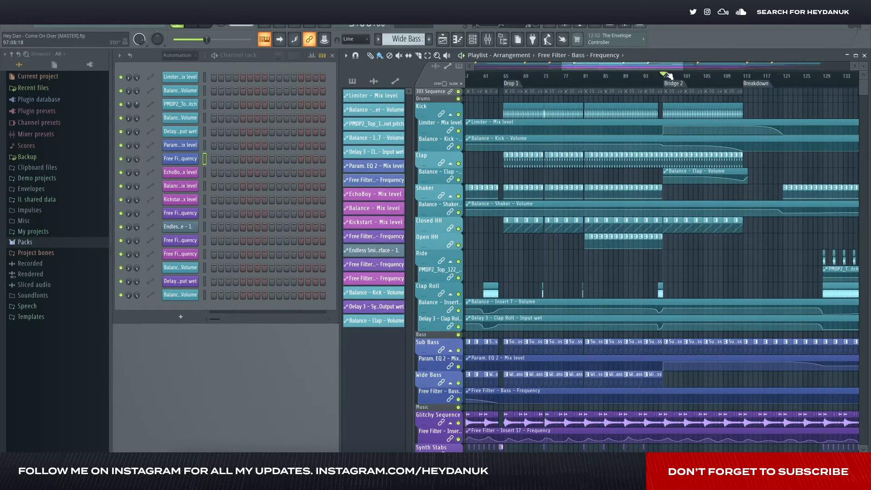
pyautogui.click(745, 77)
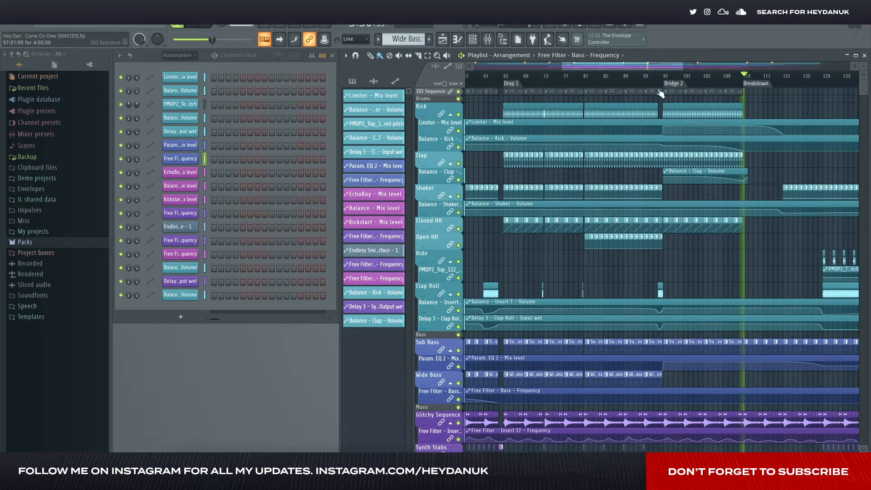
pyautogui.scroll(-4, 671, 118)
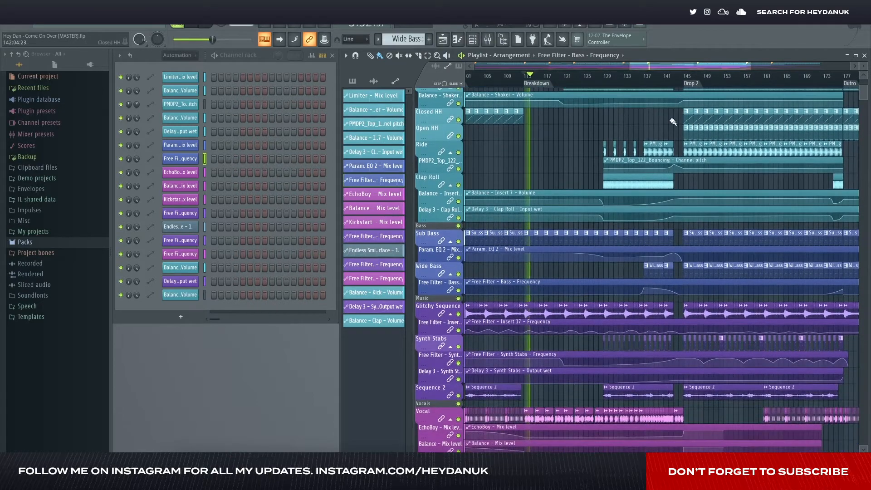
pyautogui.scroll(4, 626, 119)
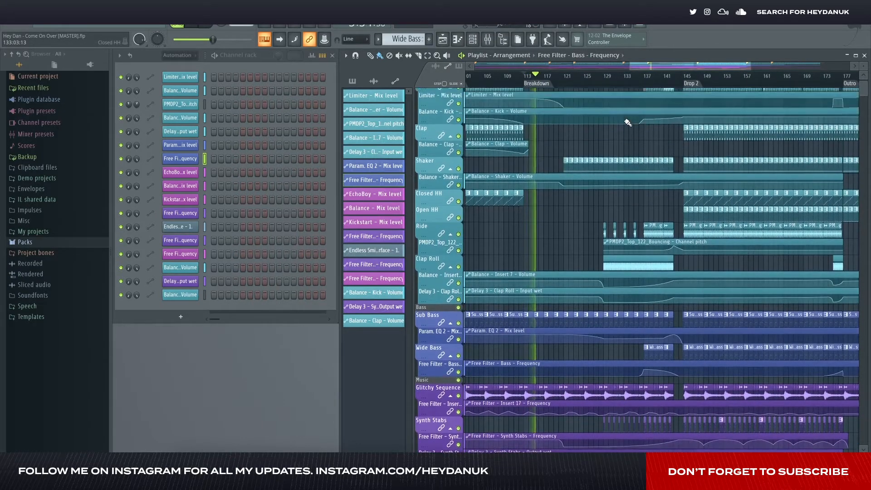
pyautogui.scroll(2, 614, 115)
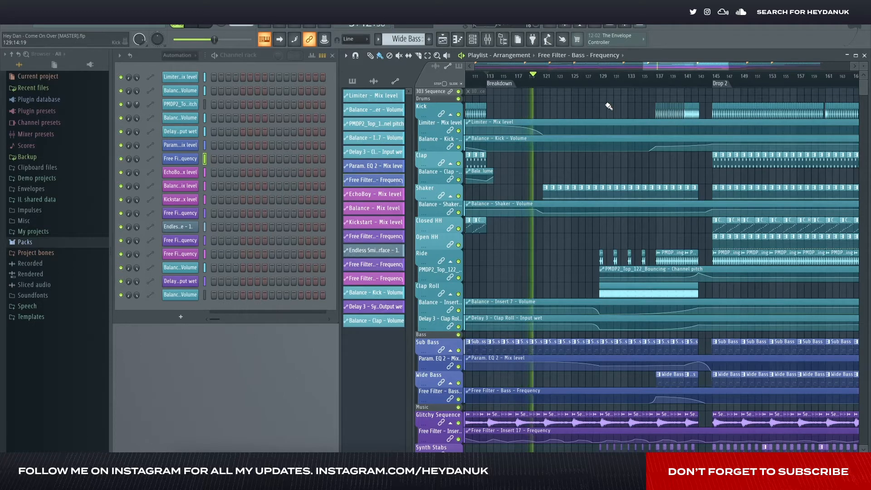
pyautogui.scroll(-5, 578, 124)
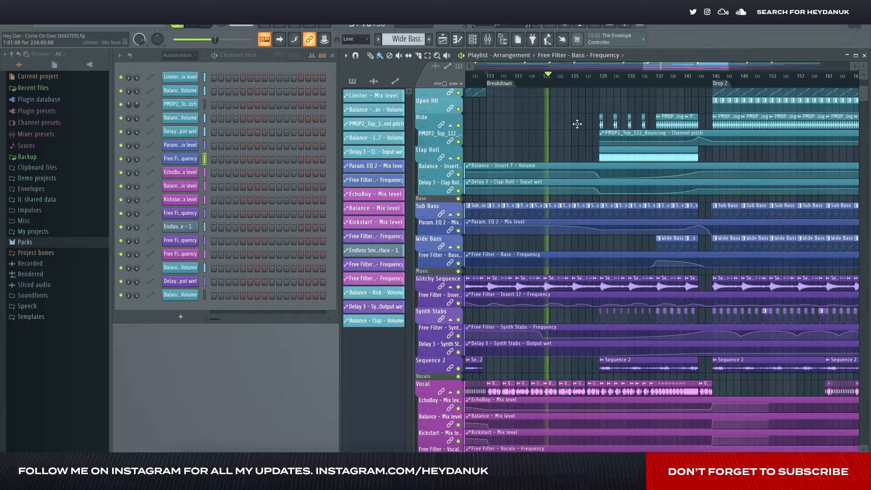
# - Inspect the effects chain on the Vocals mixer track, closing the mixer at the end
pyautogui.click(494, 45)
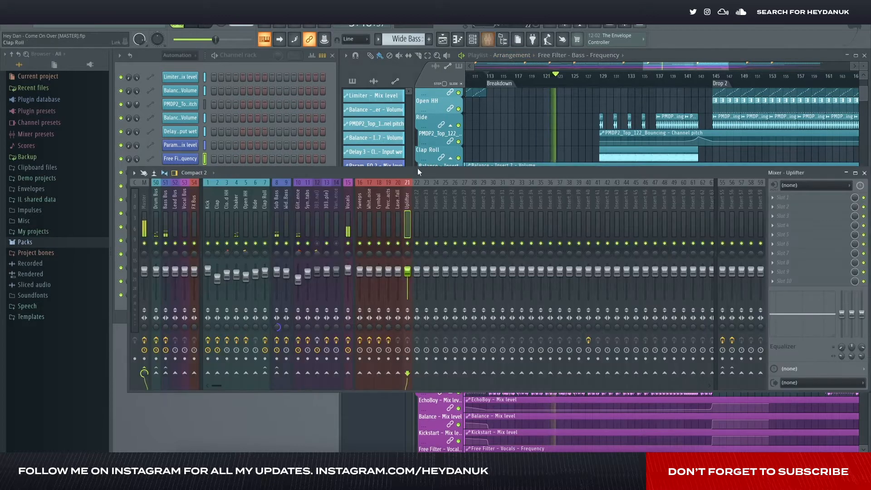
pyautogui.click(348, 196)
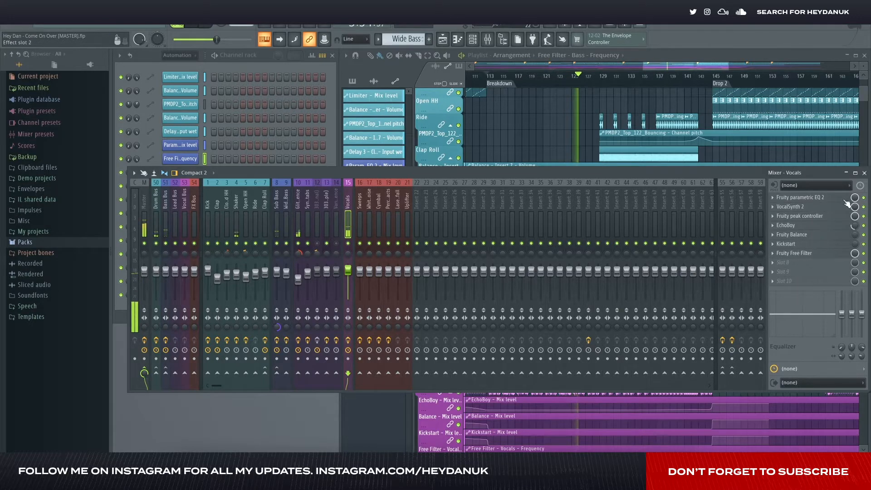
pyautogui.click(864, 173)
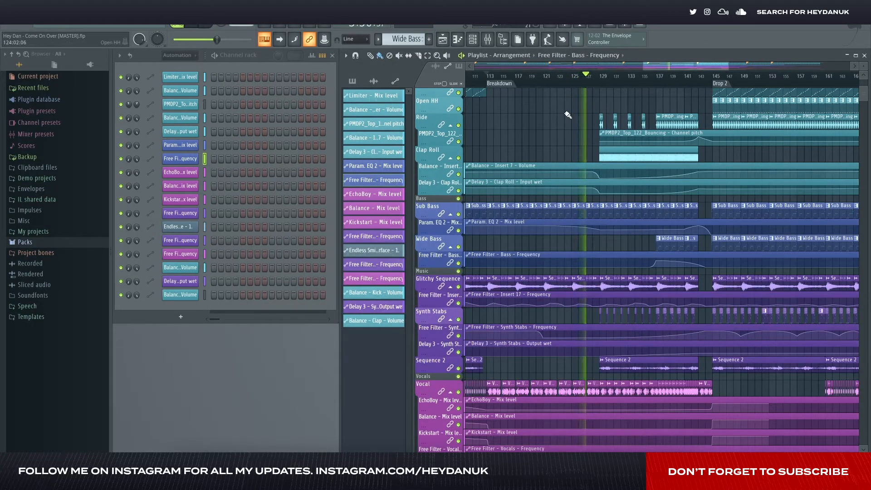
# - Play the build-up from bar 137 into Drop 2 and examine the drum, bass, music, vocal and FX tracks there
pyautogui.hscroll(1, 570, 112)
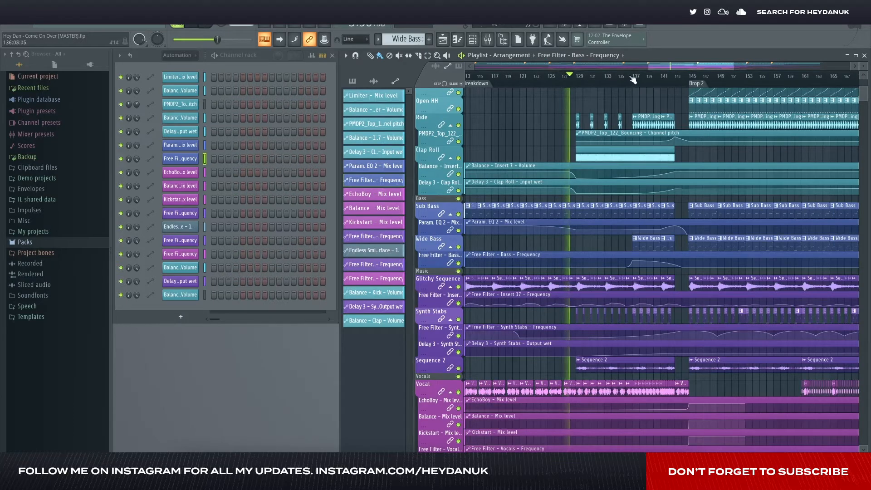
pyautogui.click(635, 79)
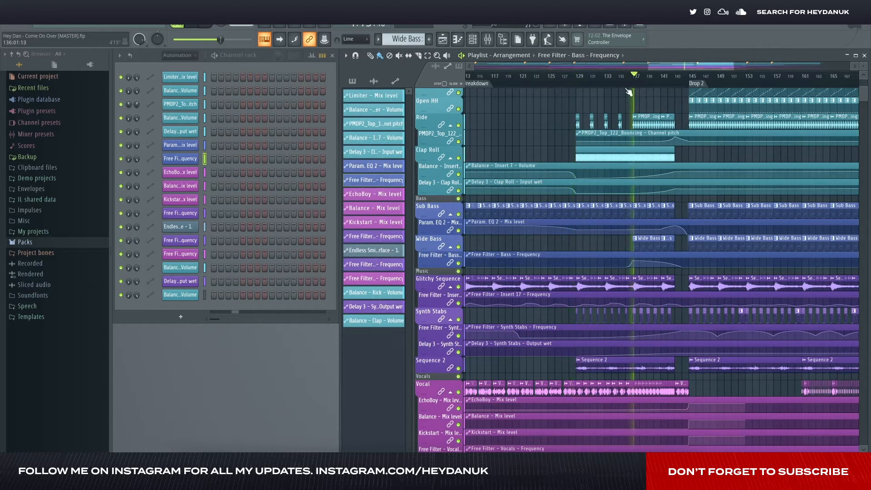
pyautogui.scroll(4, 627, 118)
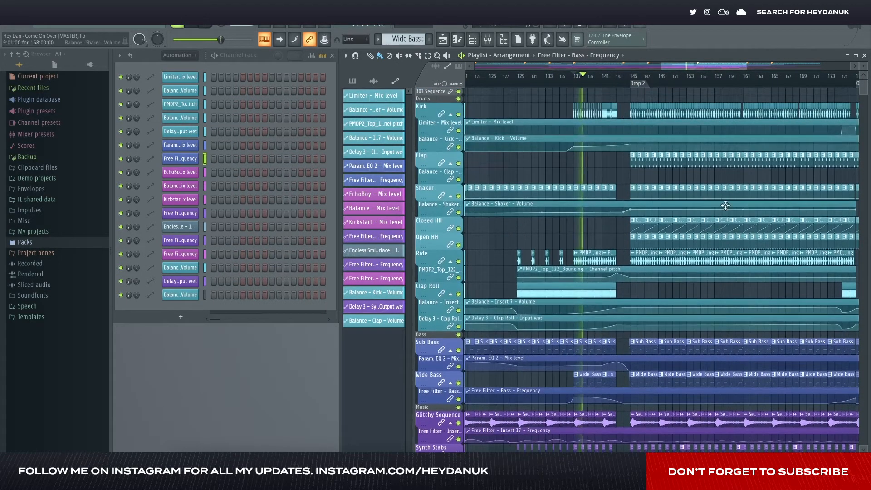
pyautogui.scroll(-4, 694, 194)
pyautogui.scroll(-3, 694, 195)
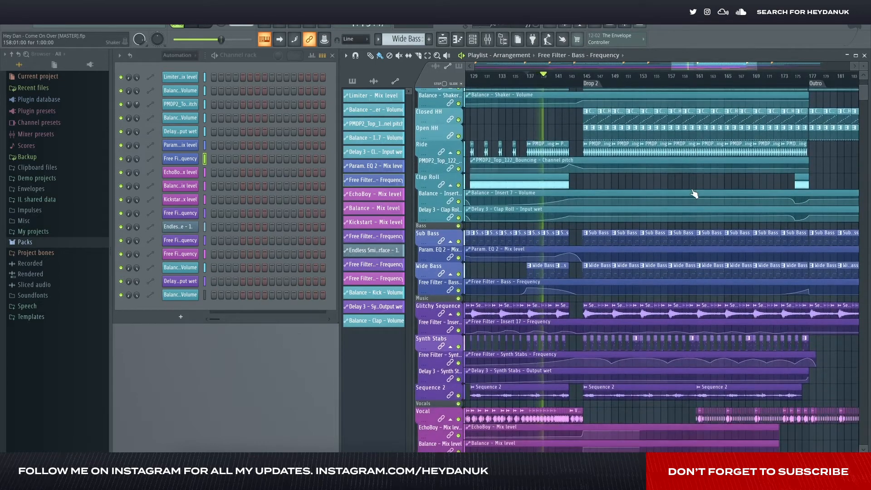
pyautogui.scroll(-8, 694, 195)
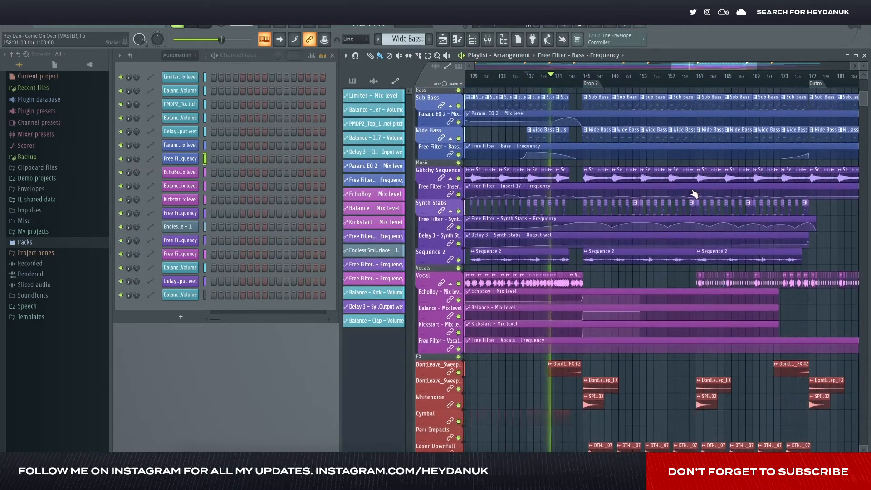
pyautogui.scroll(-4, 694, 194)
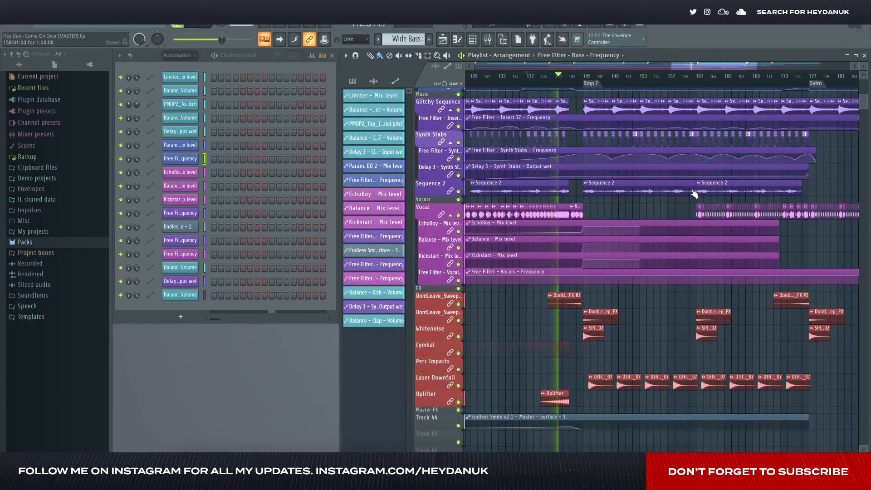
pyautogui.scroll(17, 694, 194)
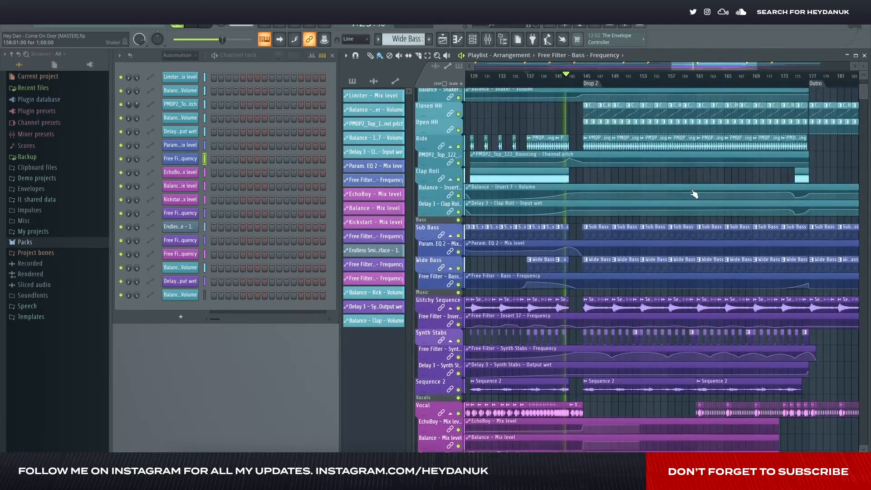
pyautogui.scroll(2, 694, 195)
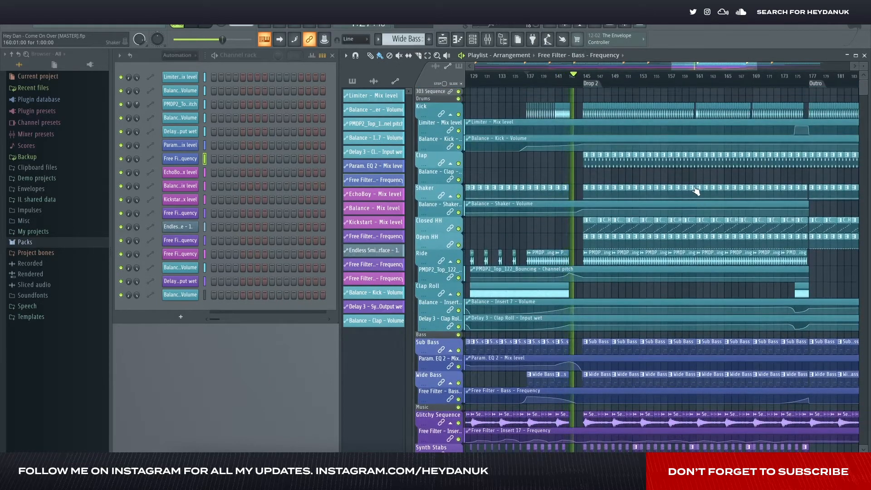
pyautogui.hscroll(2, 701, 182)
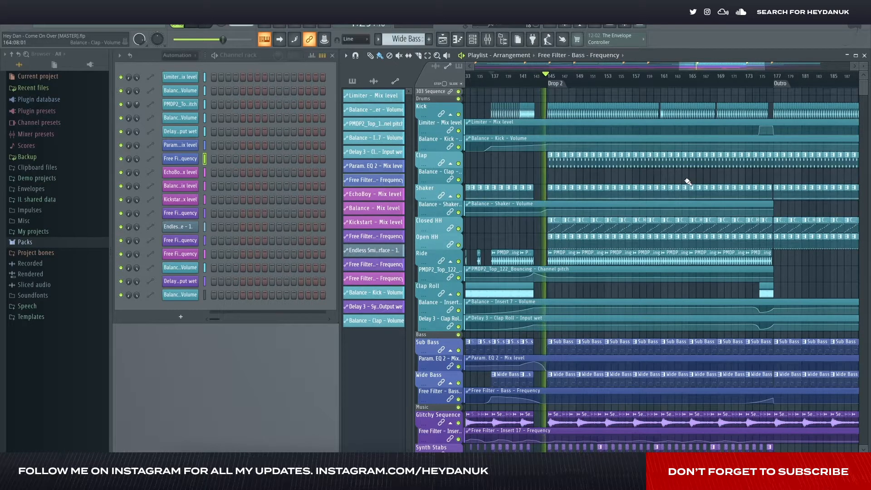
pyautogui.scroll(-4, 688, 182)
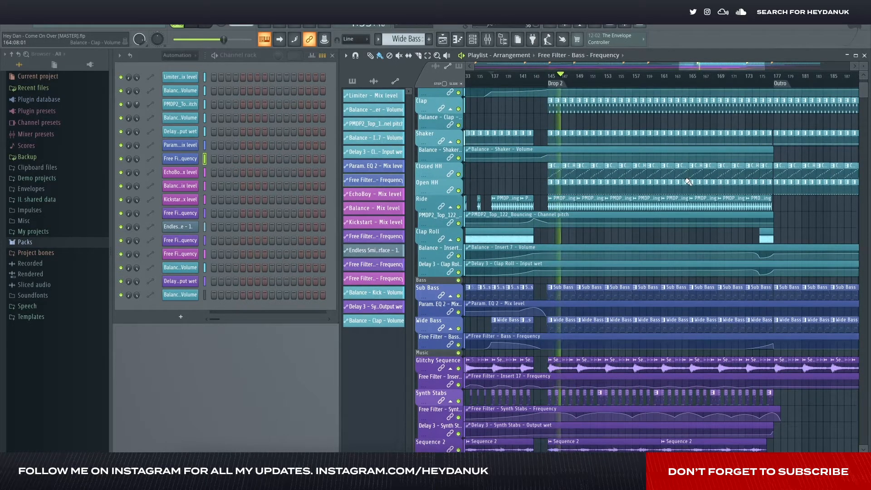
pyautogui.scroll(-2, 688, 182)
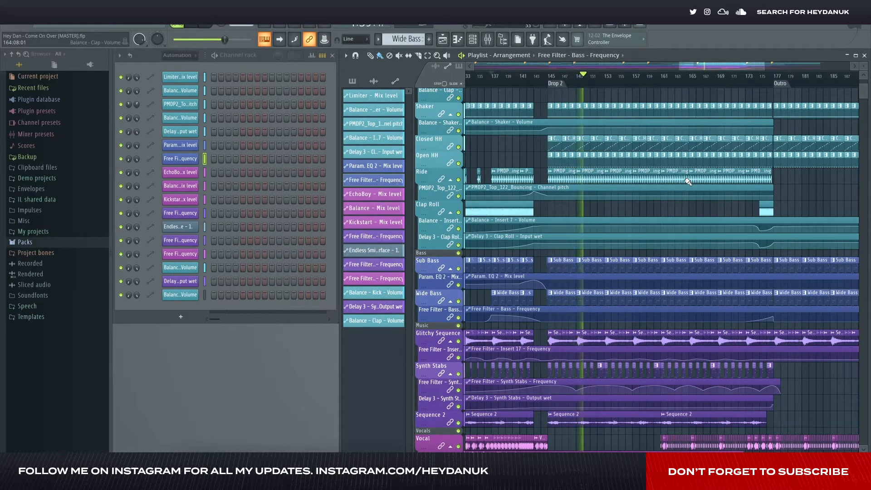
# - Stop playback and examine the drum, bass, music, vocal and FX clips and automation from the build-up through Drop 2
pyautogui.hscroll(5, 687, 182)
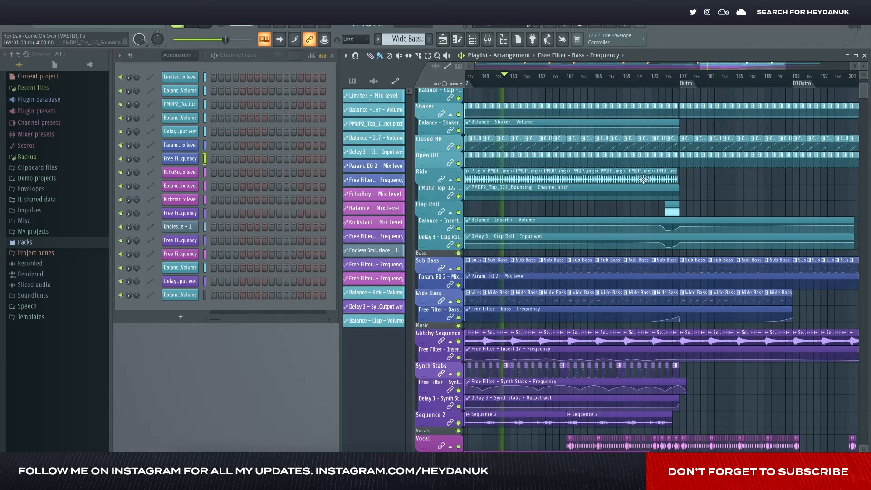
pyautogui.press('space')
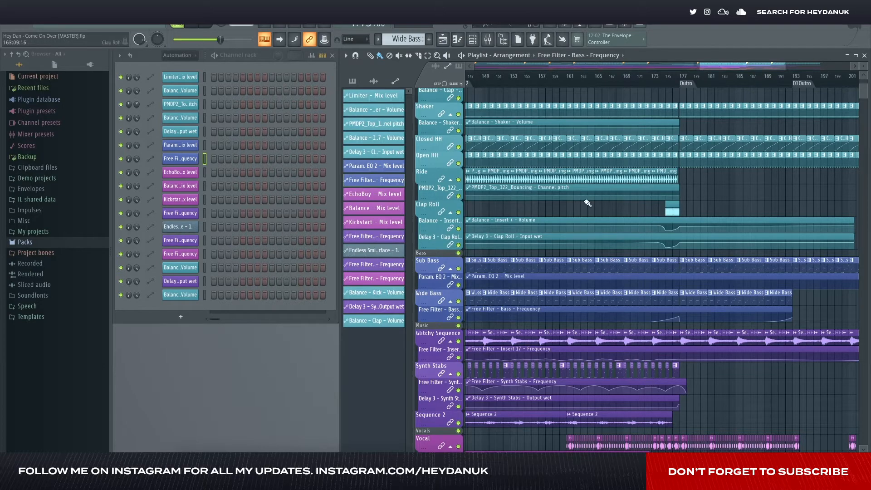
pyautogui.hscroll(-6, 584, 200)
pyautogui.scroll(-8, 586, 201)
pyautogui.scroll(-5, 588, 203)
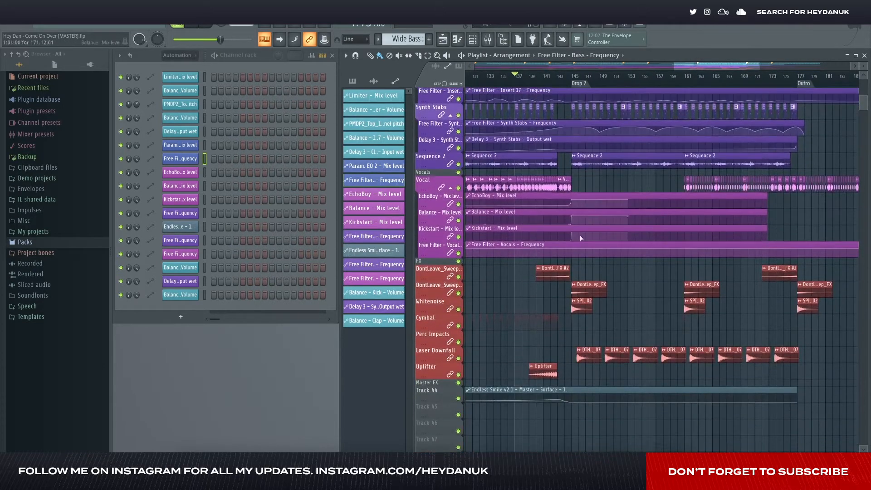
pyautogui.keyDown('ctrl'); pyautogui.scroll(6, 545, 313); pyautogui.keyUp('ctrl')
pyautogui.keyDown('ctrl'); pyautogui.scroll(-1, 576, 332); pyautogui.keyUp('ctrl')
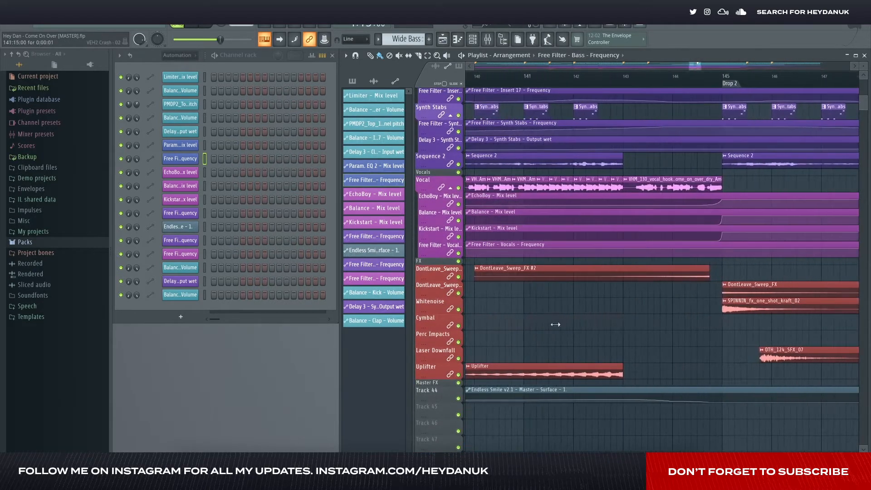
pyautogui.keyDown('ctrl'); pyautogui.scroll(-1, 644, 317); pyautogui.keyUp('ctrl')
pyautogui.keyDown('ctrl'); pyautogui.scroll(-4, 617, 304); pyautogui.keyUp('ctrl')
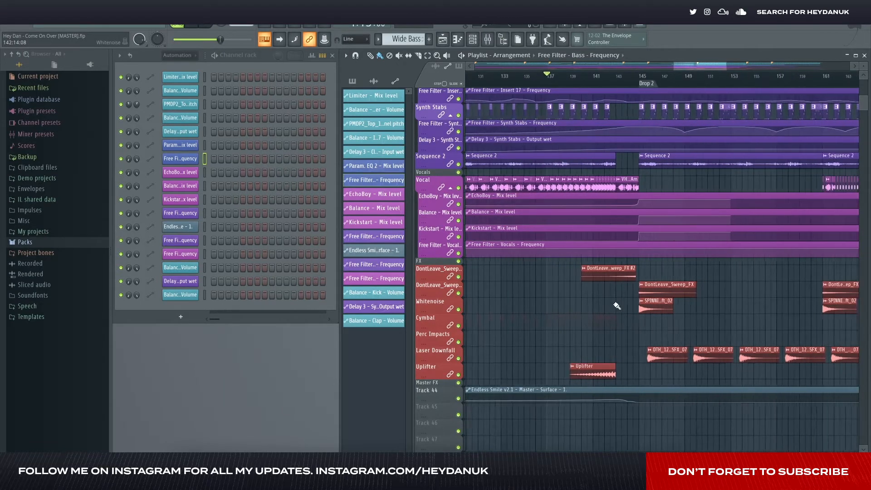
pyautogui.scroll(15, 618, 307)
pyautogui.scroll(3, 638, 309)
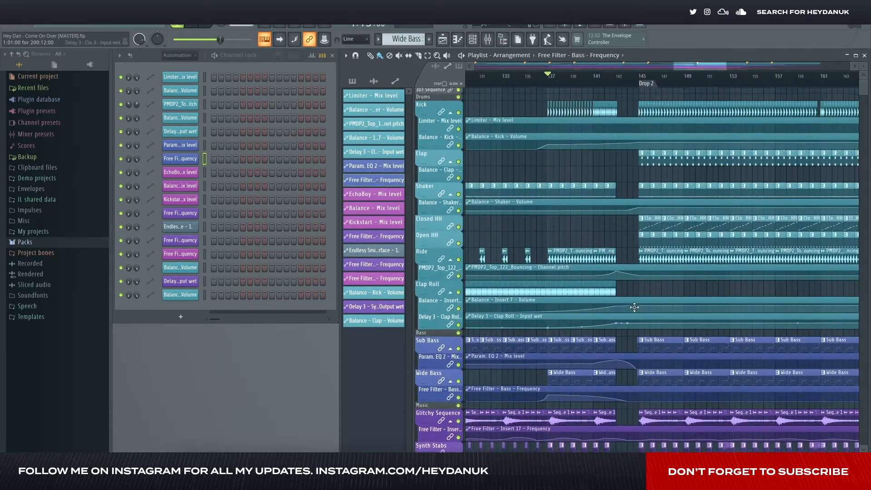
# - Inspect the VocalSynth 2 effect on the Vocals mixer track, closing the plugin and the mixer at the end
pyautogui.click(489, 40)
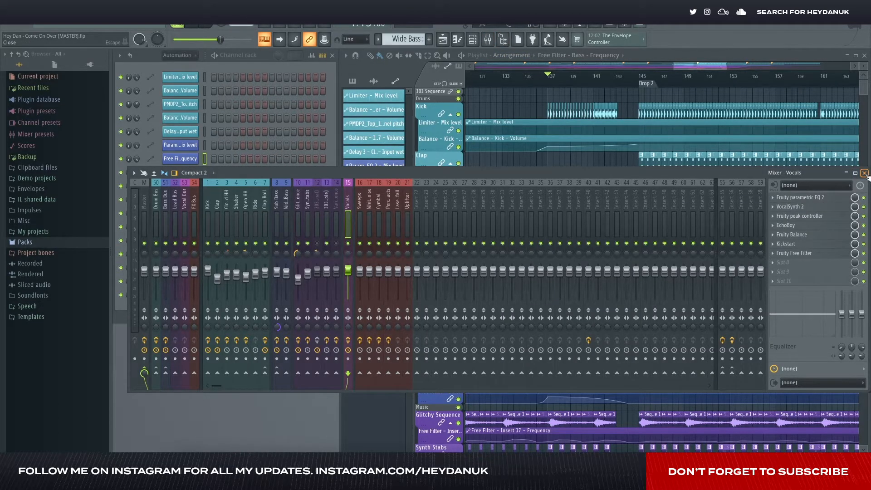
pyautogui.click(806, 209)
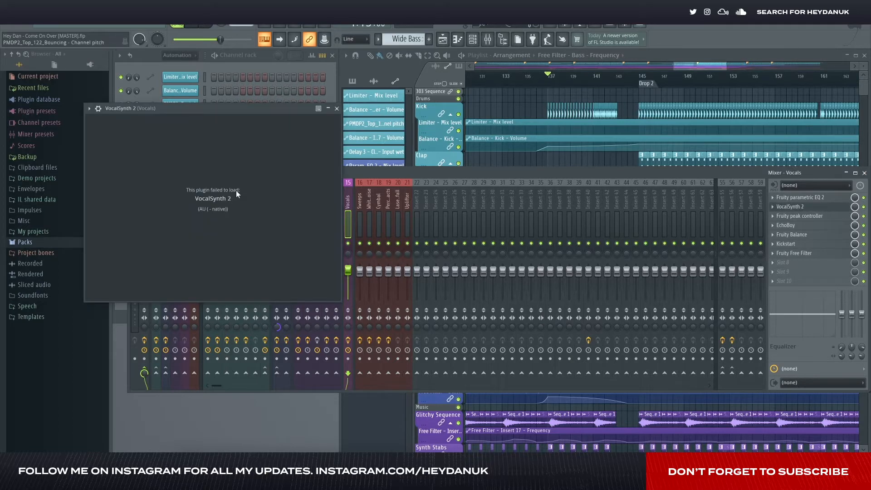
pyautogui.click(337, 108)
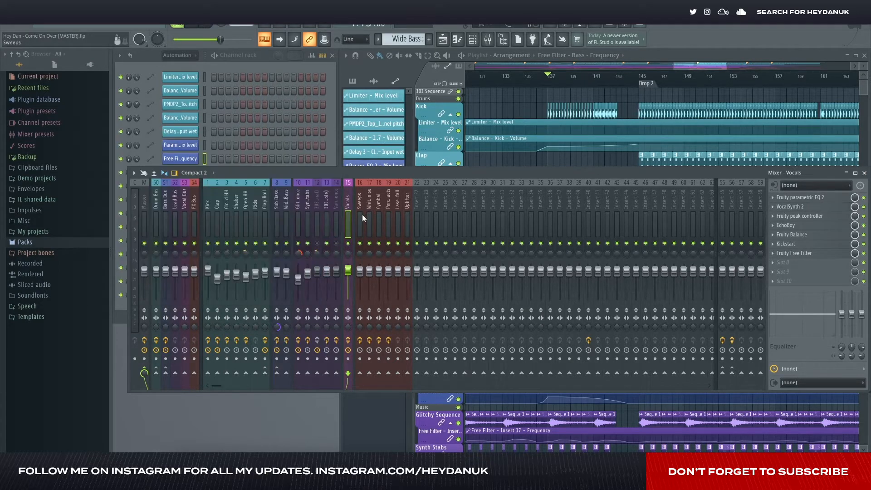
pyautogui.click(865, 173)
# - Solo the Vocal track in the playlist and check the effects chain on the Vocals mixer track
pyautogui.scroll(-3, 580, 247)
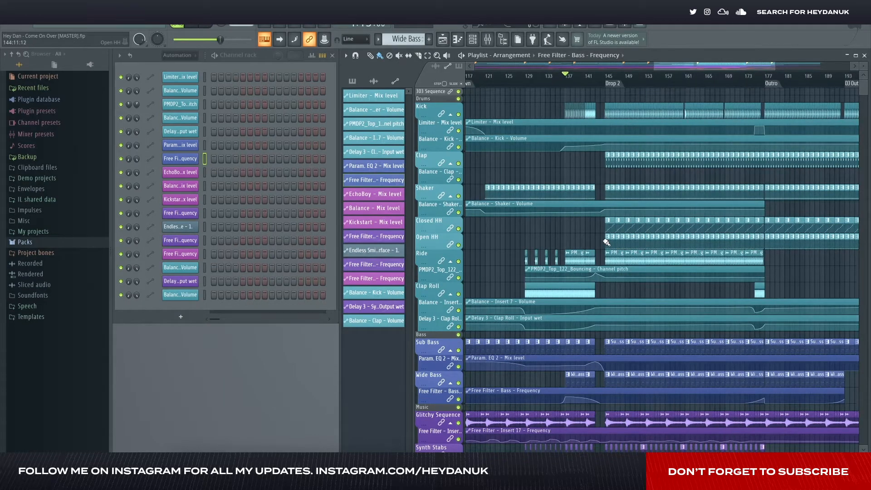
pyautogui.hscroll(3, 590, 240)
pyautogui.scroll(-4, 572, 231)
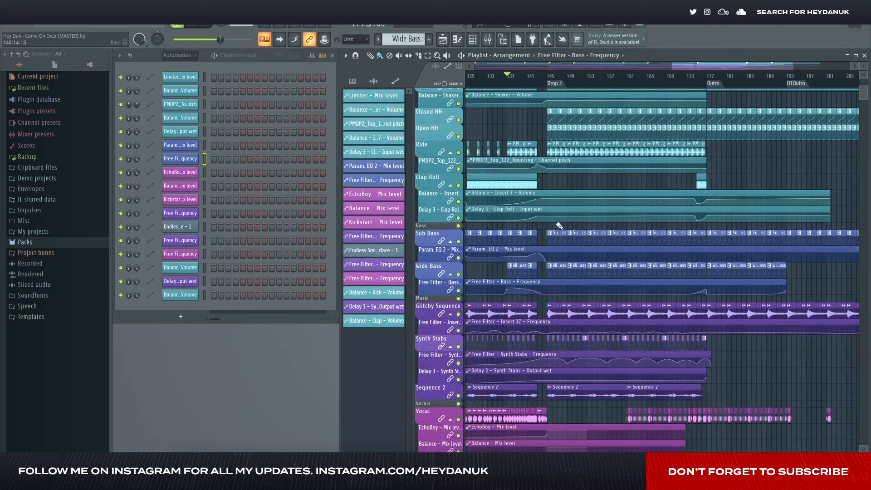
pyautogui.scroll(3, 546, 257)
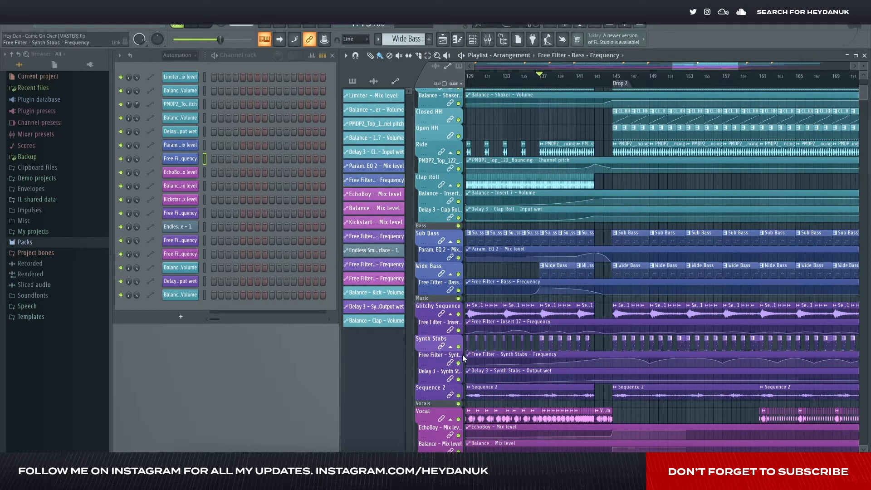
pyautogui.rightClick(459, 420)
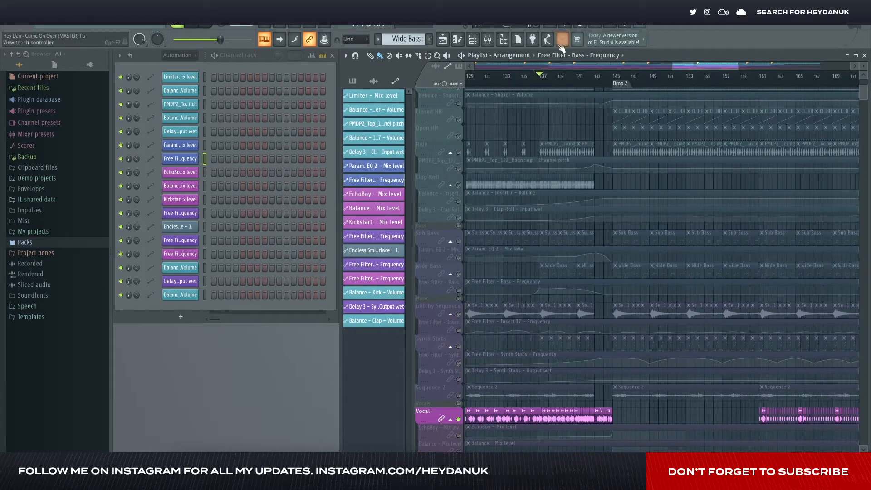
pyautogui.click(488, 39)
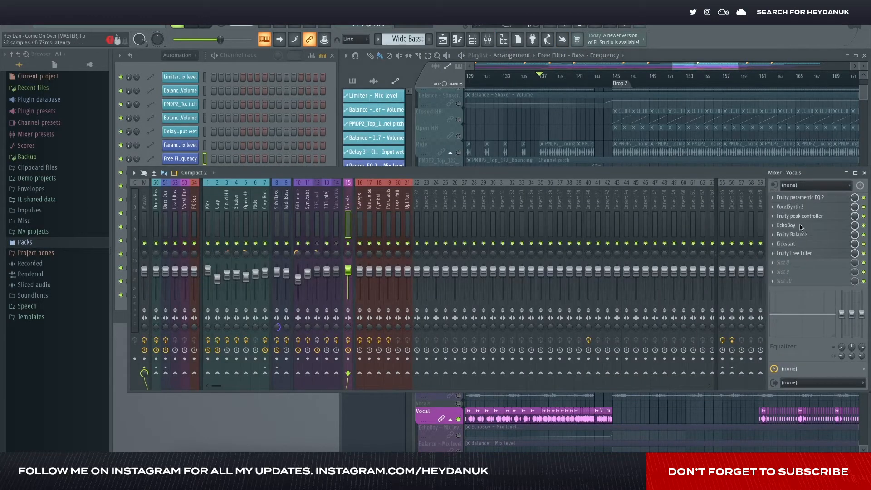
pyautogui.click(865, 173)
# - Unmute the EchoBoy, Balance, Kickstart and Free Filter automation tracks beneath the soloed Vocal track
pyautogui.scroll(-4, 524, 311)
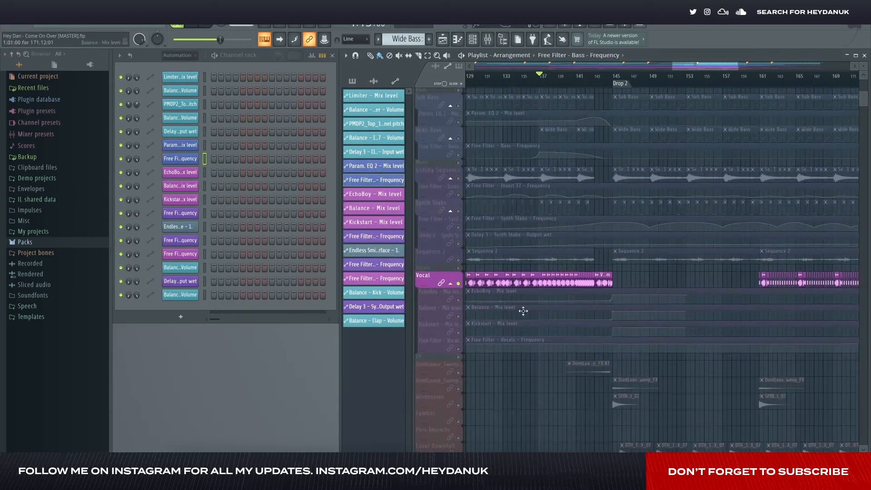
pyautogui.scroll(4, 523, 311)
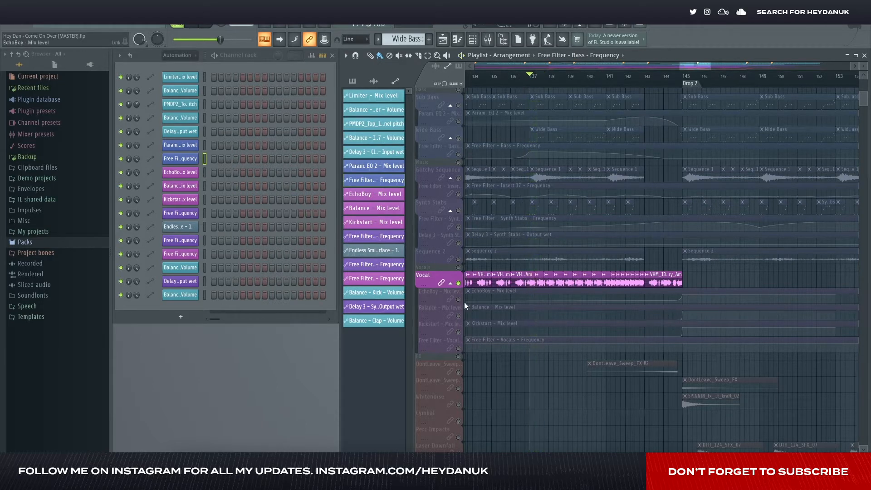
pyautogui.moveTo(464, 302); pyautogui.dragTo(463, 347)
pyautogui.scroll(-1, 543, 287)
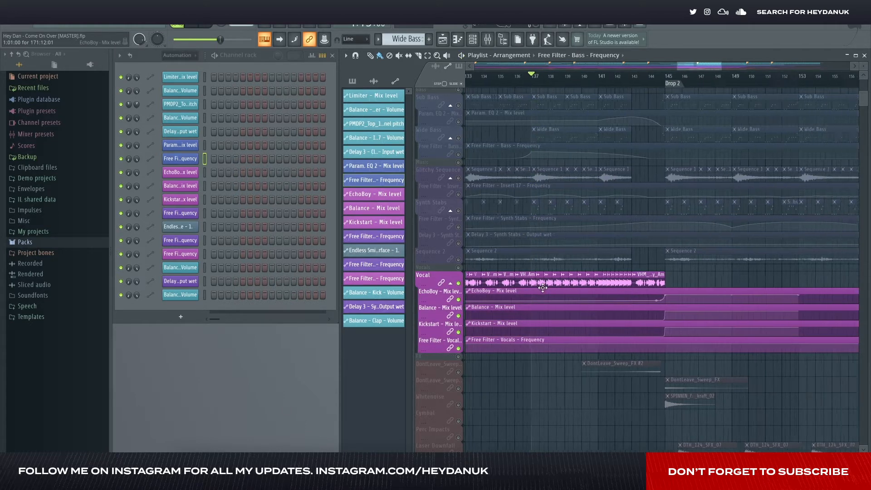
pyautogui.scroll(-2, 543, 287)
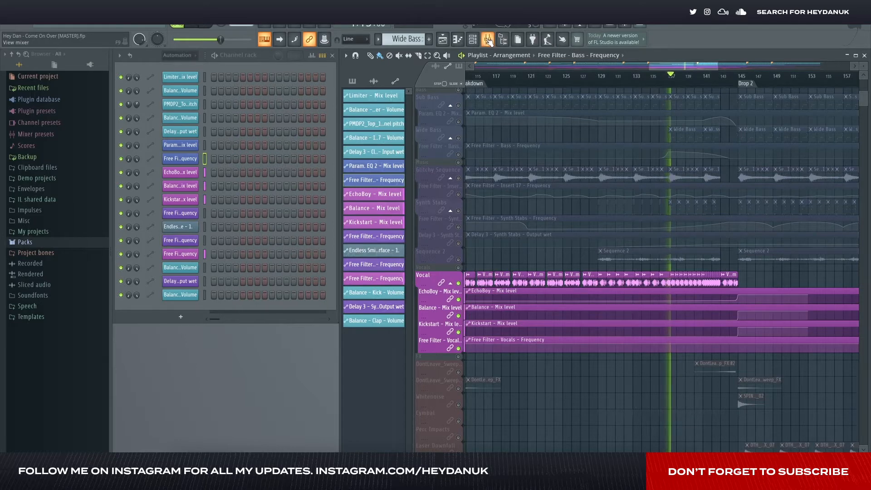
# - Audition the soloed vocals through the build-up towards Drop 2 with the mixer open and moved clear of the playlist clips
pyautogui.press('F9')
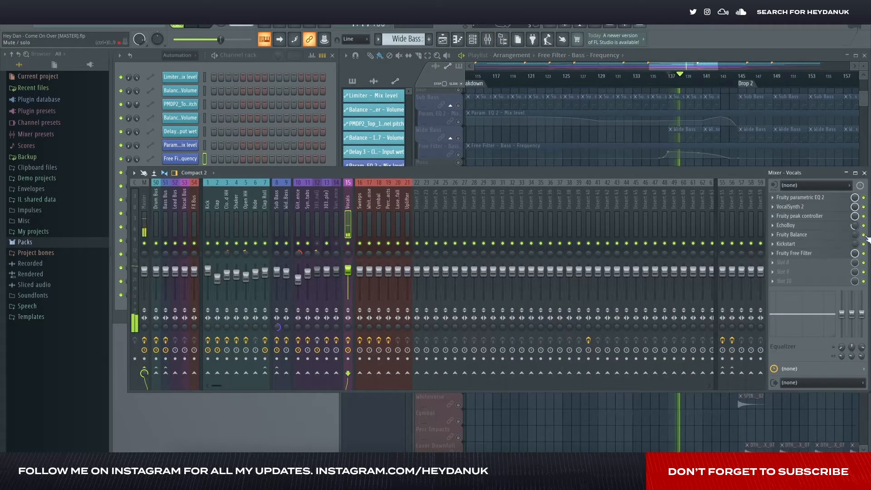
pyautogui.moveTo(734, 172); pyautogui.dragTo(560, 141)
pyautogui.scroll(3, 735, 252)
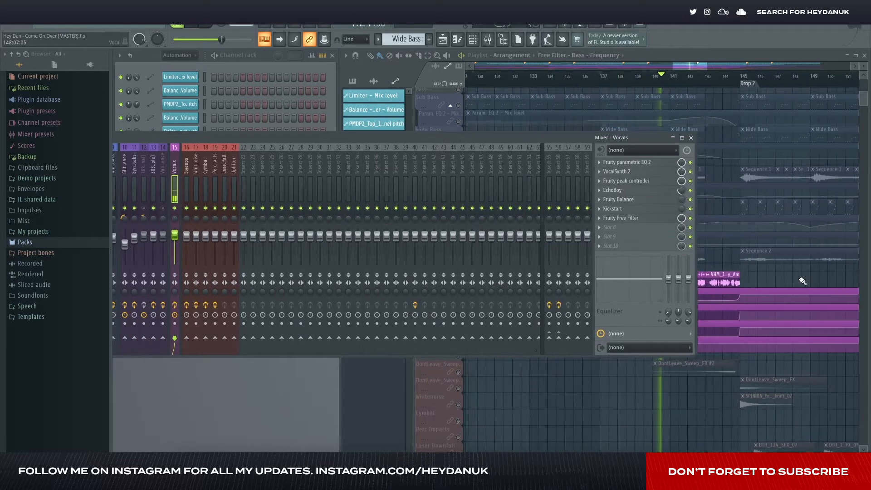
pyautogui.scroll(5, 783, 281)
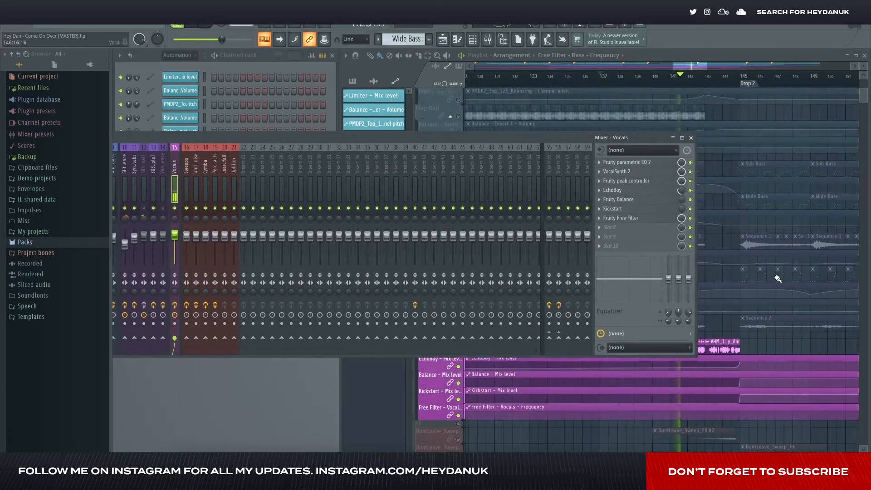
pyautogui.scroll(-3, 777, 279)
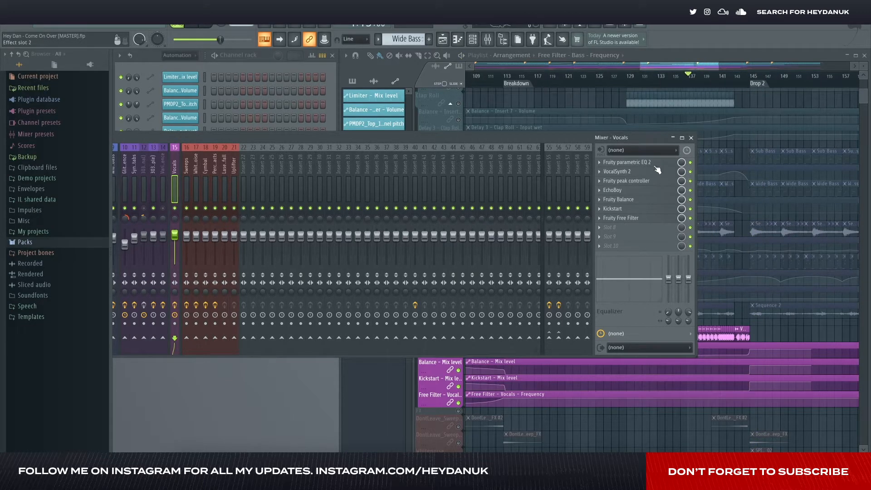
# - Bypass Fruity parametric EQ 2 and VocalSynth 2 on the Vocals mixer track, and inspect the Fruity peak controller
pyautogui.click(648, 164)
pyautogui.click(693, 163)
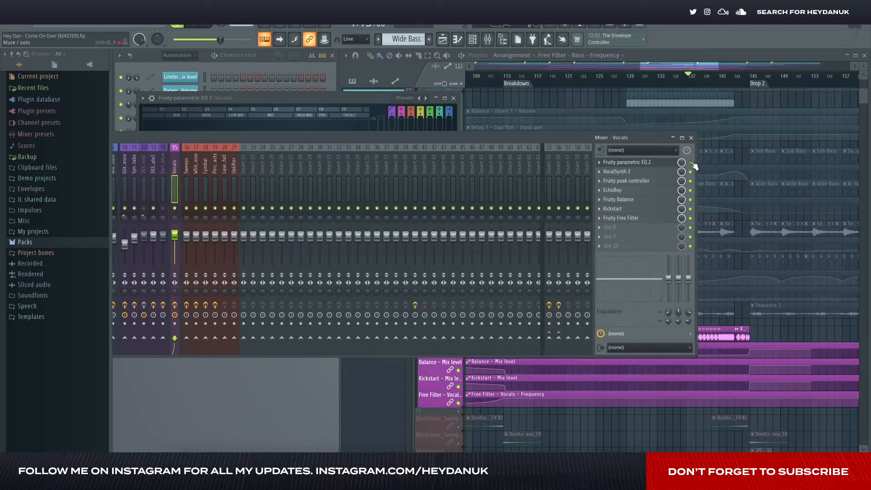
pyautogui.click(646, 173)
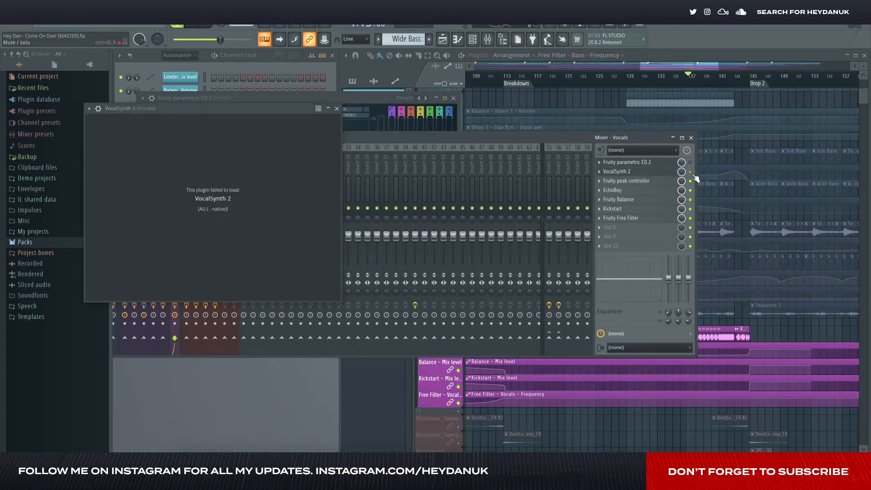
pyautogui.click(650, 183)
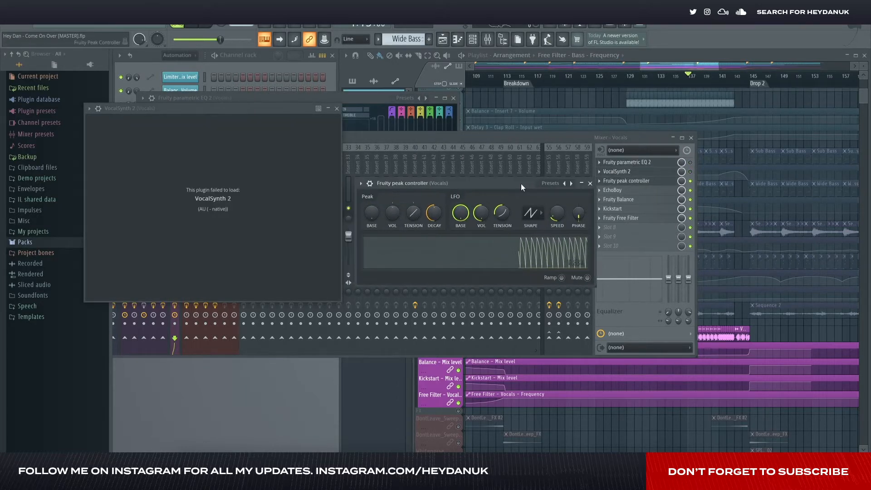
pyautogui.click(590, 183)
pyautogui.click(337, 108)
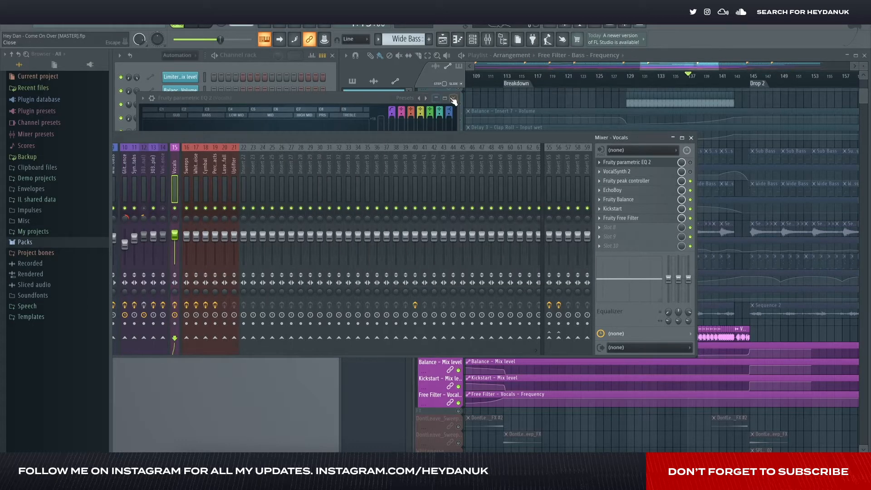
pyautogui.click(454, 99)
pyautogui.click(693, 138)
# - Play the soloed vocals from about bar 77 and bypass EchoBoy and Kickstart on the Vocals mixer track
pyautogui.hscroll(-10, 626, 191)
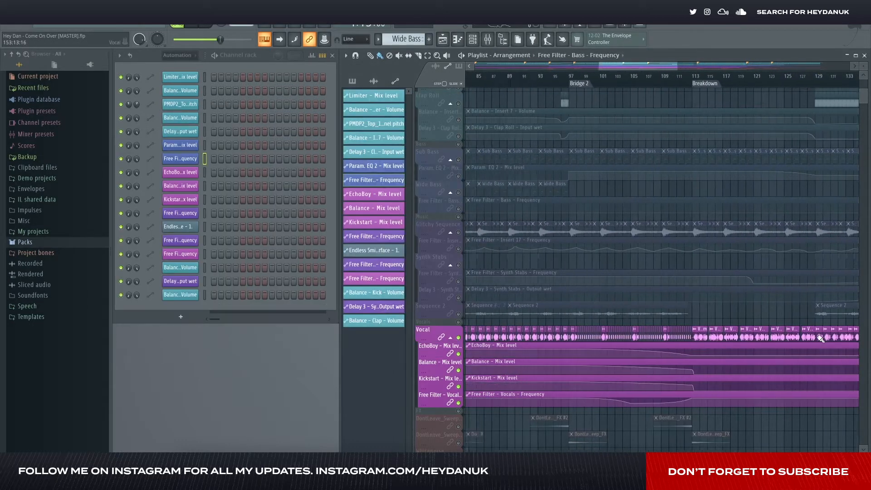
pyautogui.press('space')
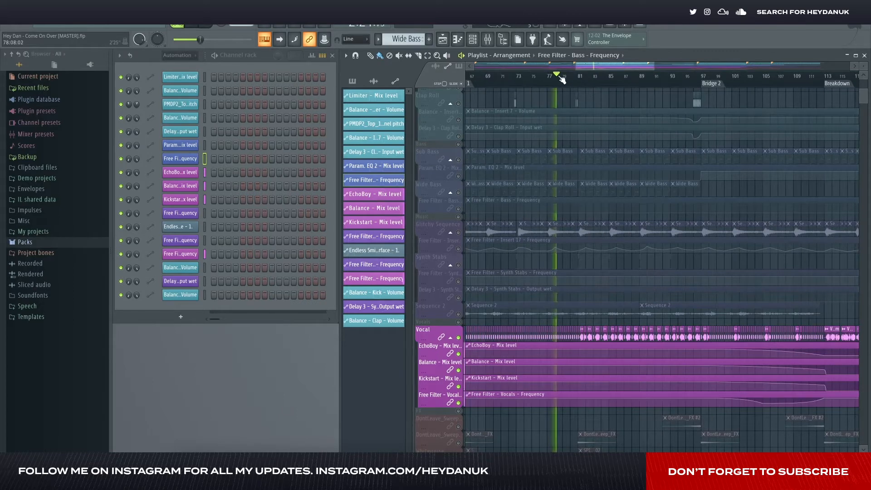
pyautogui.click(482, 39)
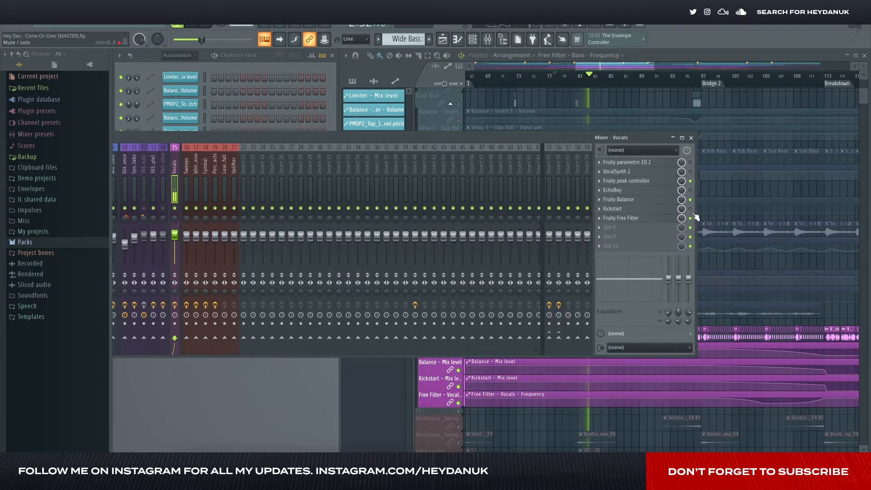
pyautogui.press('space')
# - Inspect Fruity Balance and Fruity Free Filter on the Vocals track, auditioning the filter sweep from Bridge 2 and about bar 103
pyautogui.click(661, 200)
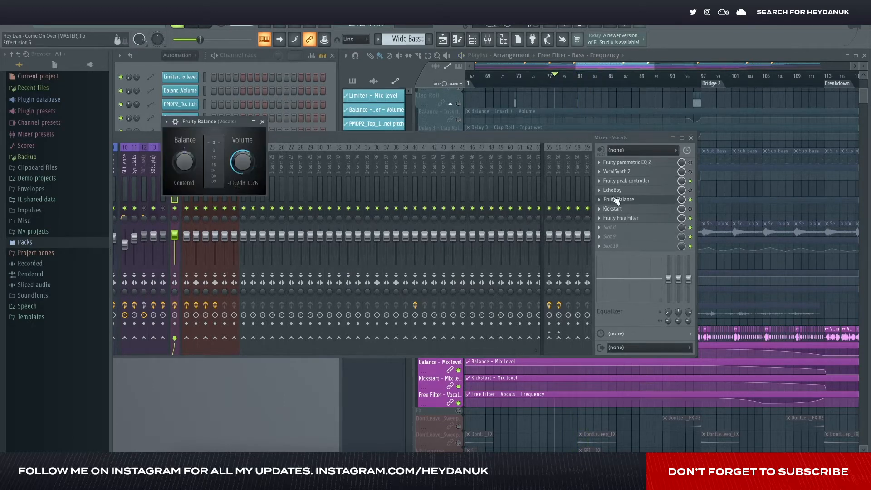
pyautogui.click(263, 122)
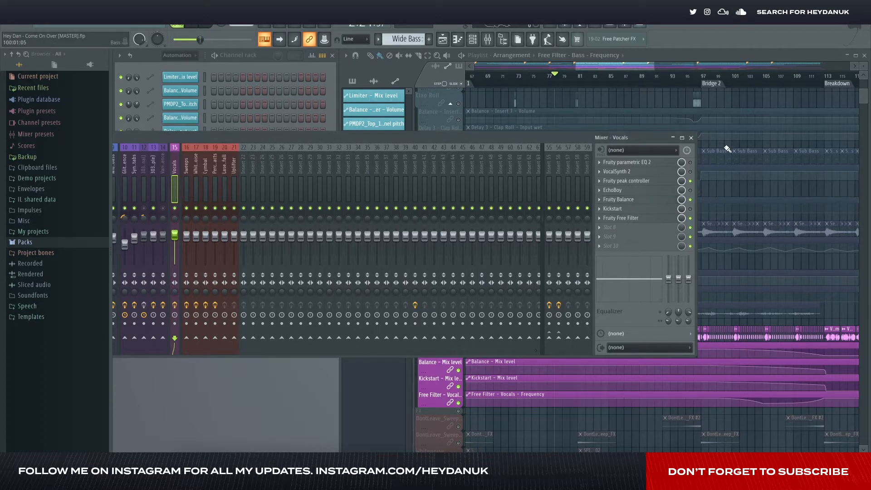
pyautogui.click(667, 220)
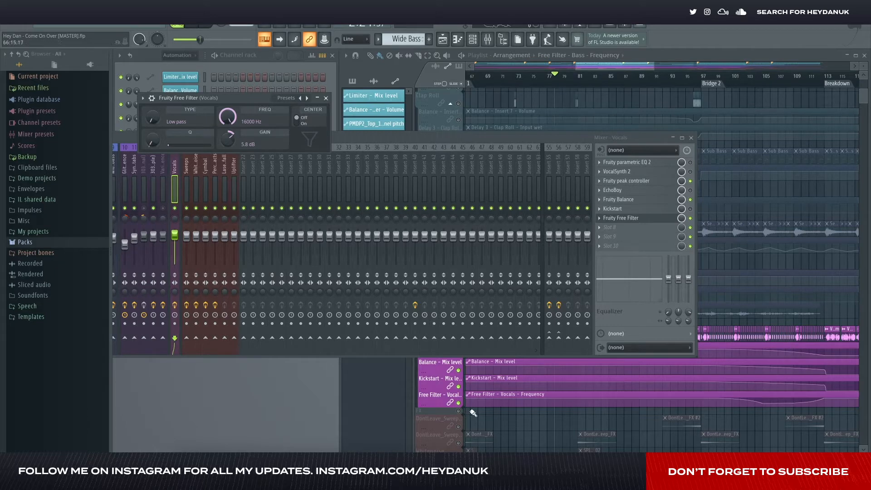
pyautogui.click(703, 77)
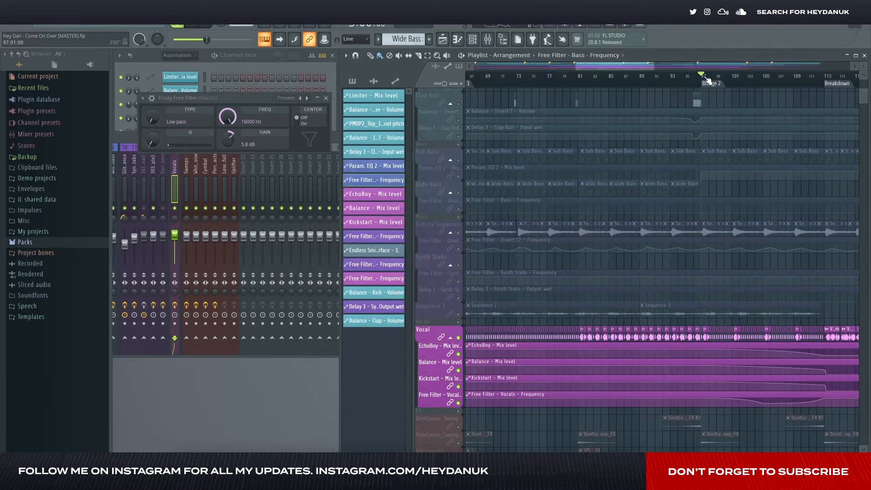
pyautogui.click(747, 77)
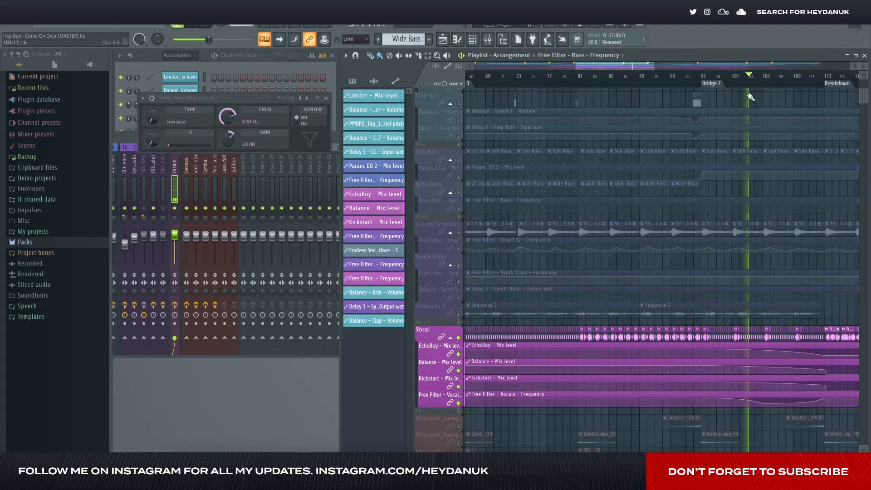
pyautogui.click(325, 98)
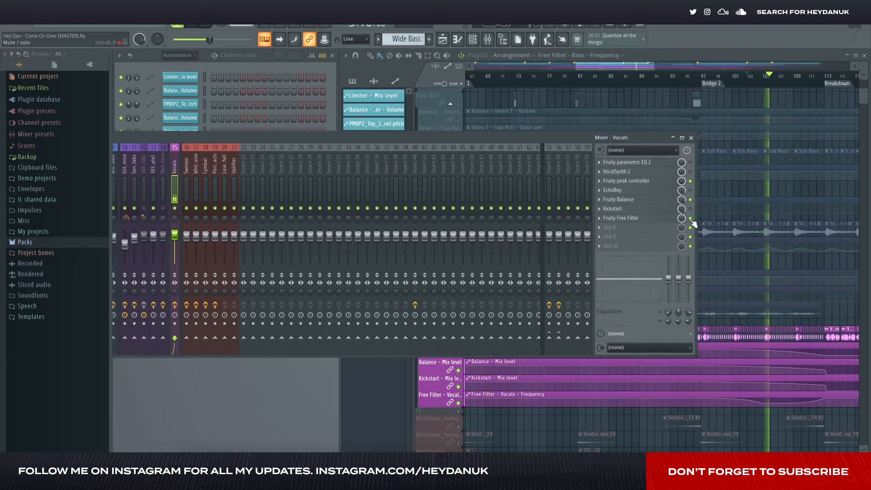
# - Stop the playback and close the mixer to bring the whole playlist arrangement back into view
pyautogui.press('space')
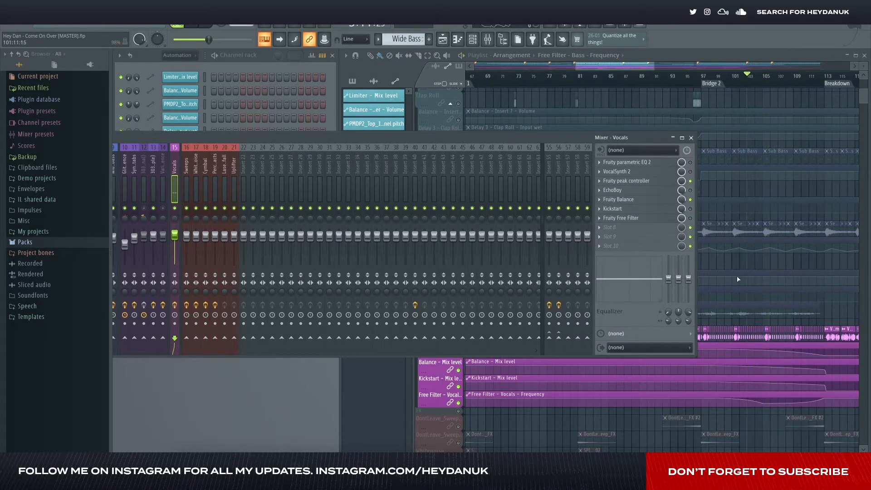
pyautogui.scroll(-5, 738, 279)
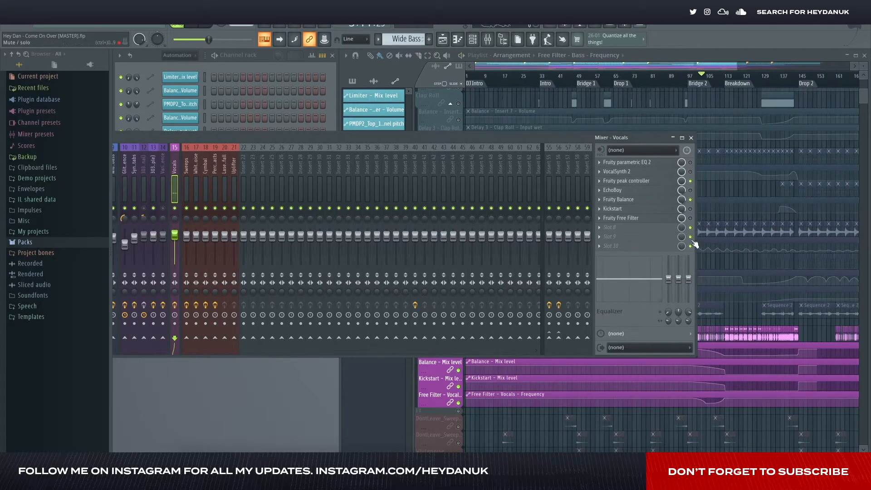
pyautogui.click(690, 138)
pyautogui.scroll(-3, 684, 270)
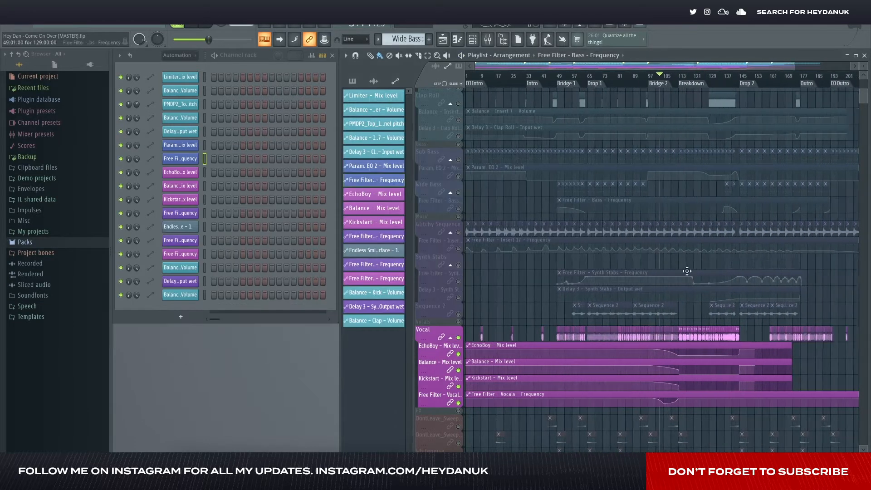
# - Play the soloed vocals from the start of Drop 1, then from about bars 58 and 62 in the lead-up to it
pyautogui.scroll(5, 653, 409)
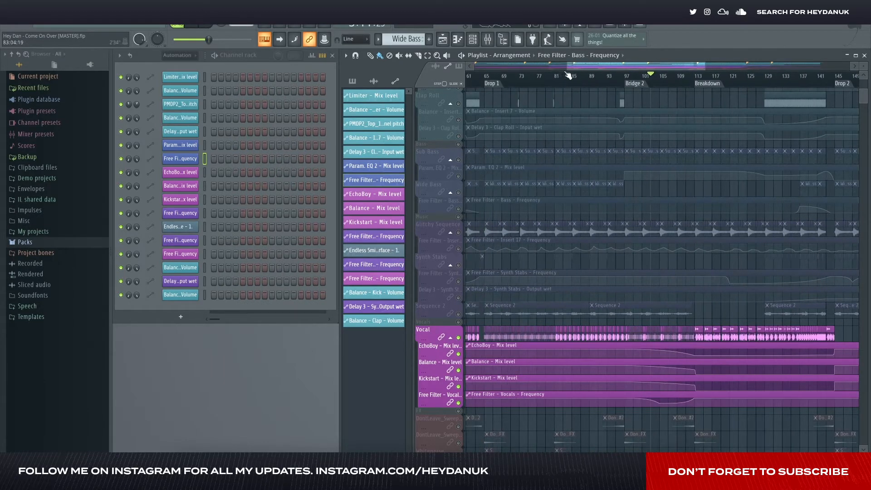
pyautogui.hscroll(-2, 567, 67)
pyautogui.click(518, 75)
pyautogui.press('space')
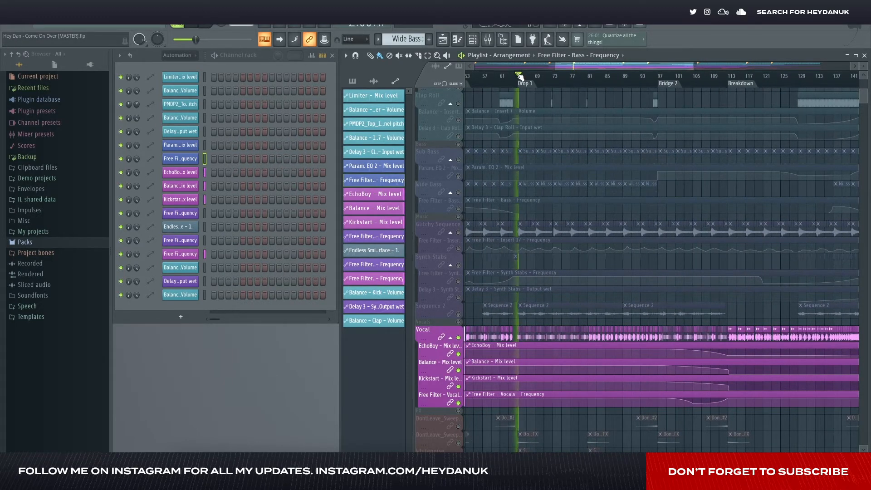
pyautogui.click(490, 76)
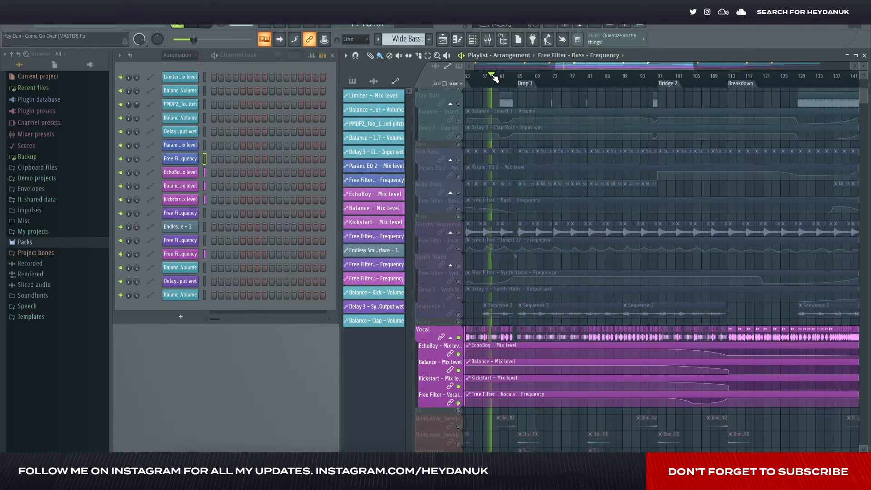
pyautogui.click(505, 77)
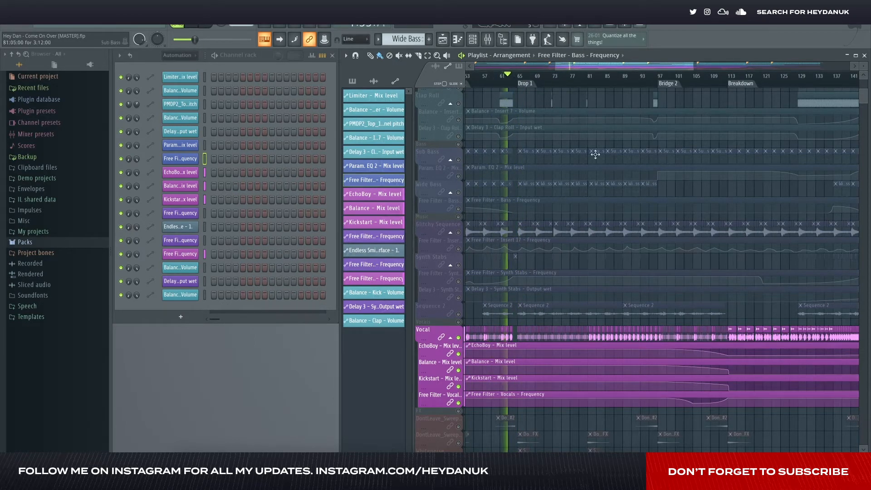
# - Take the Vocal playlist track out of solo and solo the Sequence 2 track instead
pyautogui.scroll(3, 608, 155)
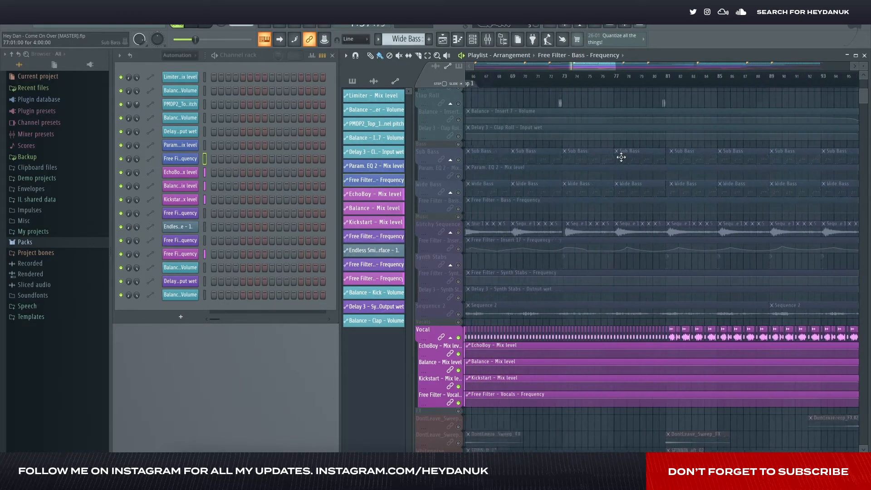
pyautogui.scroll(-4, 621, 157)
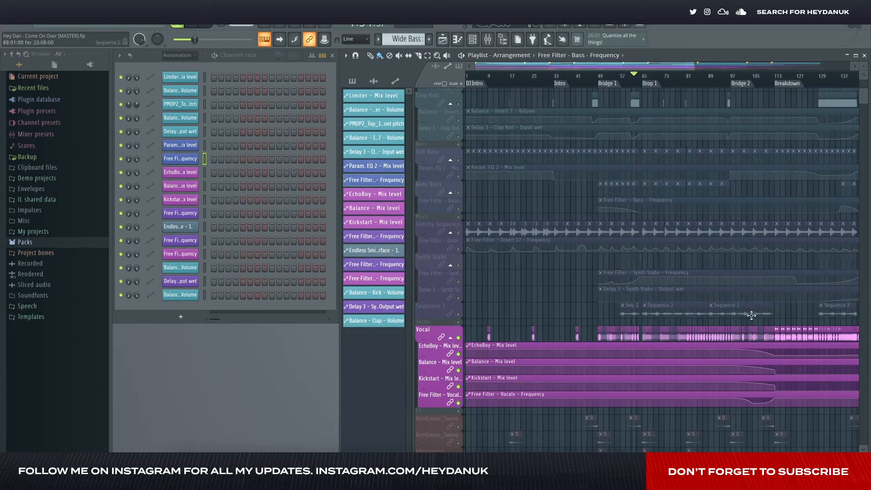
pyautogui.hscroll(1, 652, 263)
pyautogui.rightClick(460, 339)
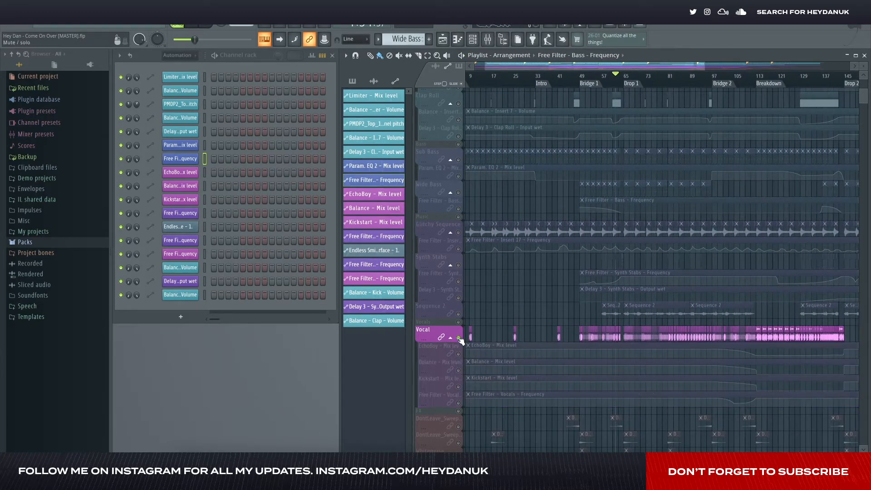
pyautogui.rightClick(459, 339)
pyautogui.rightClick(459, 314)
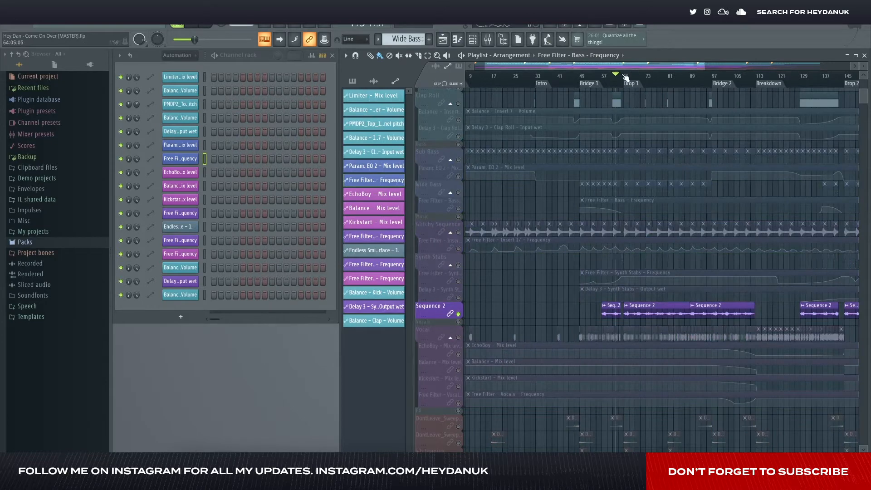
# - Play the soloed Sequence 2 around Drop 1, inspect its 303 Sequence (Sample) mixer track, then close the mixer and stop playback
pyautogui.scroll(5, 630, 78)
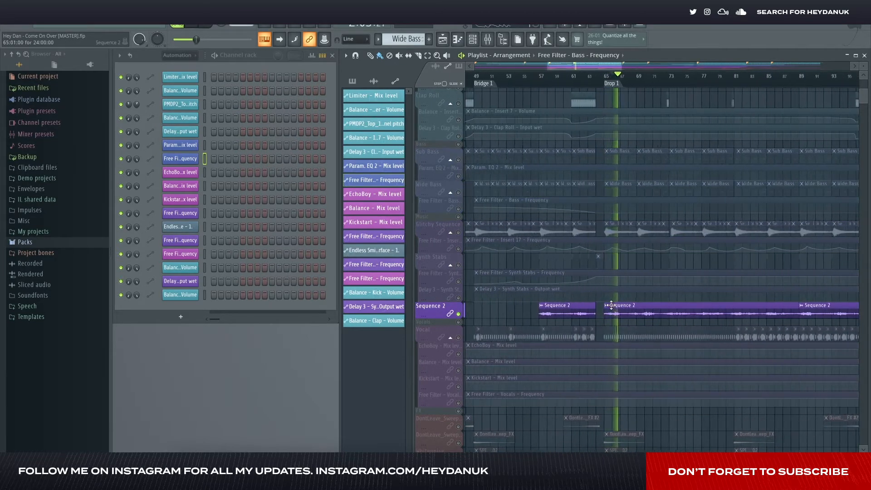
pyautogui.click(488, 39)
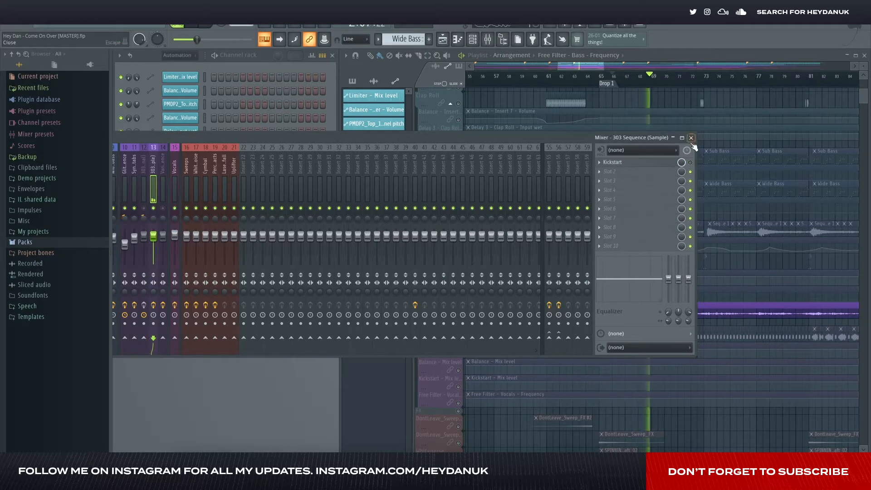
pyautogui.moveTo(478, 136); pyautogui.dragTo(489, 136)
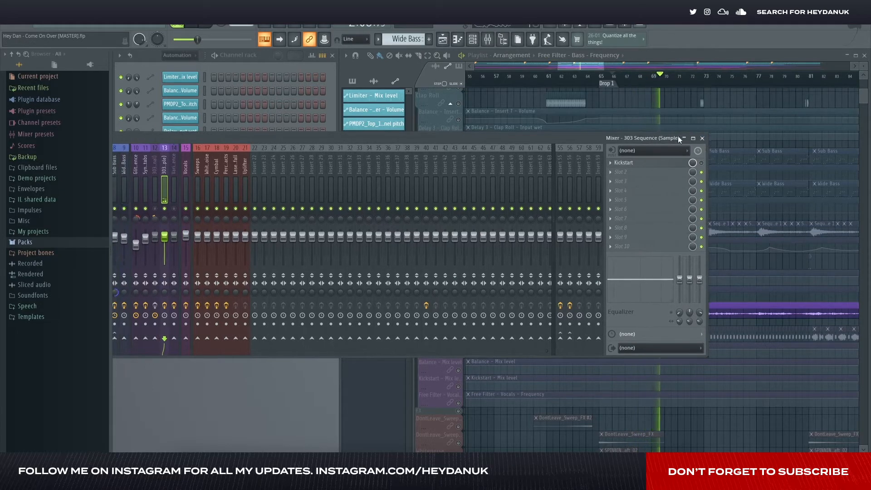
pyautogui.click(703, 138)
pyautogui.press('space')
# - Solo the Synth Stabs playlist track and enable its Free Filter frequency and Delay 3 output wet automation tracks
pyautogui.hscroll(-3, 604, 266)
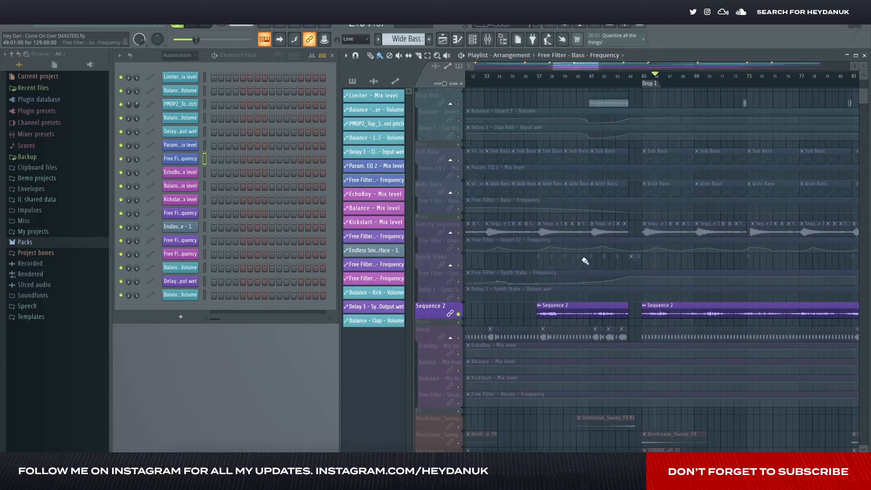
pyautogui.keyDown('ctrl'); pyautogui.click(459, 265); pyautogui.keyUp('ctrl')
pyautogui.click(540, 77)
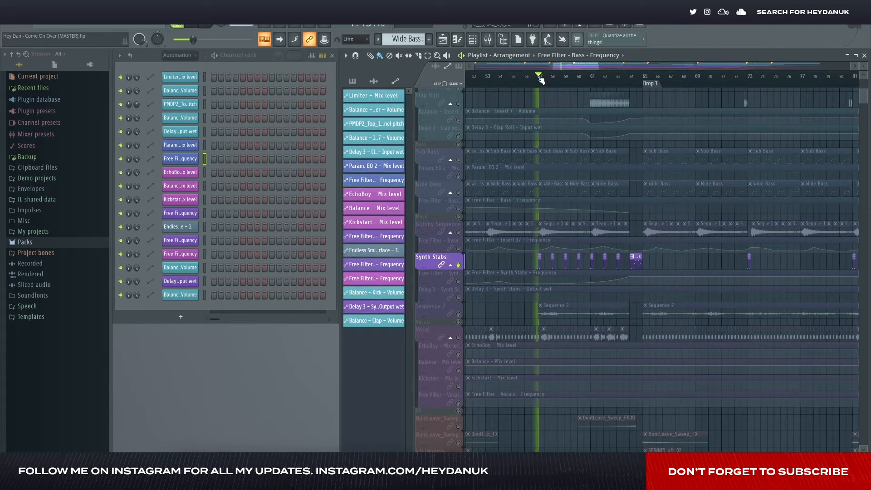
pyautogui.click(458, 281)
pyautogui.click(458, 297)
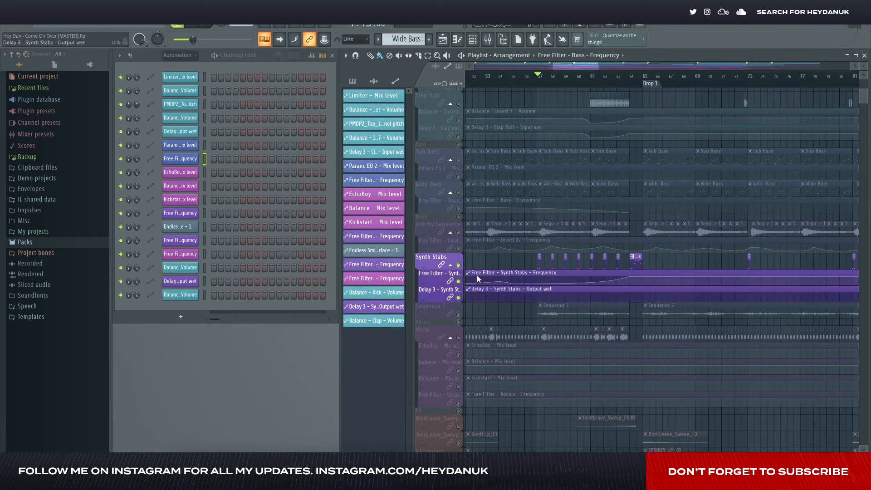
# - Audition the soloed synth stabs from about bar 64 and look over their clips from Drop 2 back to Bridge 2
pyautogui.press('space')
pyautogui.click(631, 76)
pyautogui.scroll(-2, 668, 203)
pyautogui.scroll(-4, 669, 204)
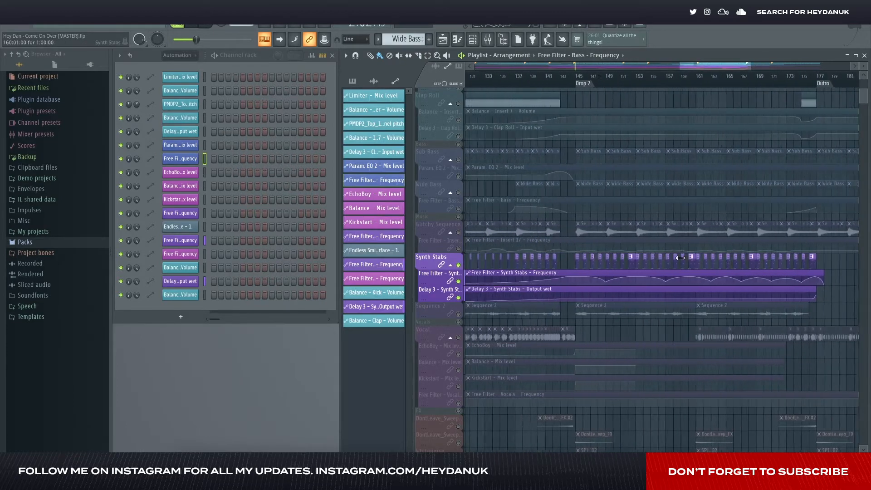
pyautogui.scroll(5, 624, 240)
pyautogui.hscroll(-12, 625, 240)
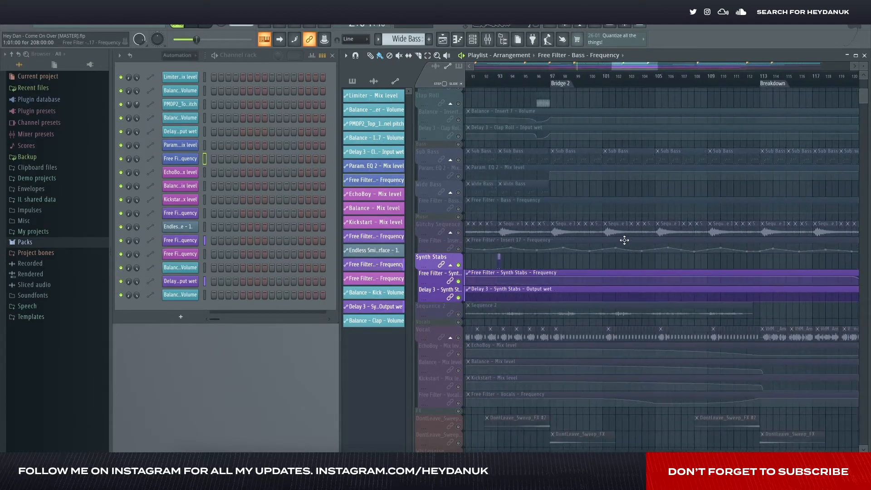
# - Play the synth stabs from about bar 73 and bypass Fruity Delay 3 on the Synth Stabs mixer track
pyautogui.click(487, 39)
pyautogui.click(717, 77)
pyautogui.click(147, 159)
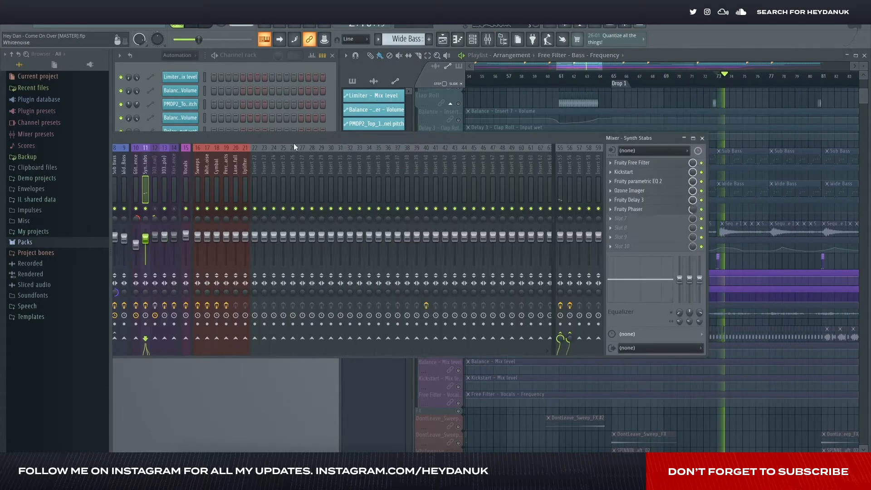
pyautogui.click(701, 200)
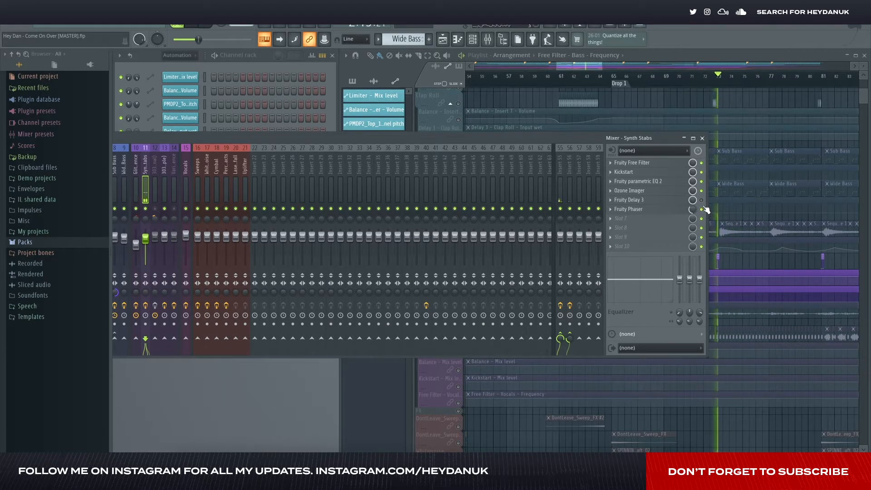
# - Inspect and bypass Ozone Imager and Fruity parametric EQ 2 on the Synth Stabs mixer track, and close the mixer
pyautogui.click(653, 191)
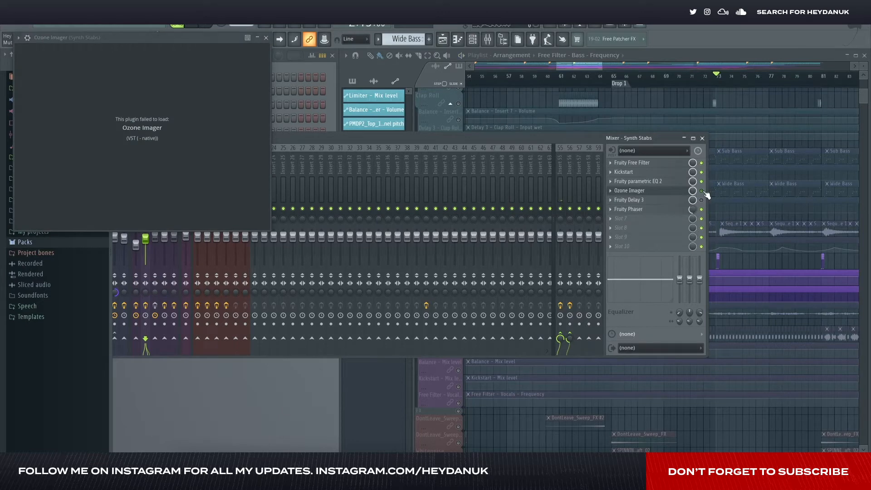
pyautogui.click(675, 183)
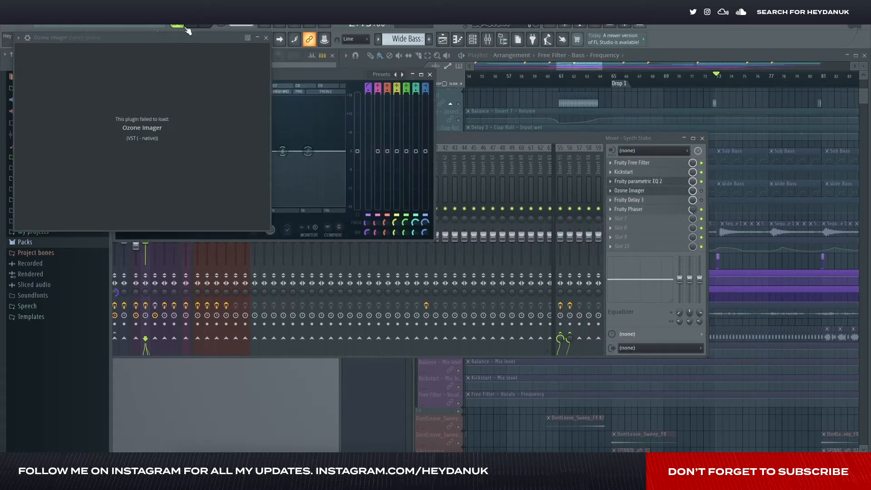
pyautogui.click(267, 38)
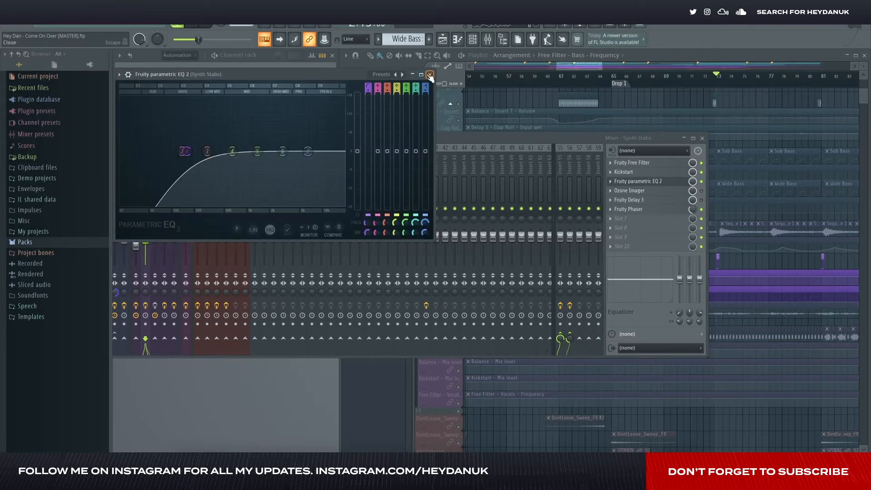
pyautogui.click(430, 74)
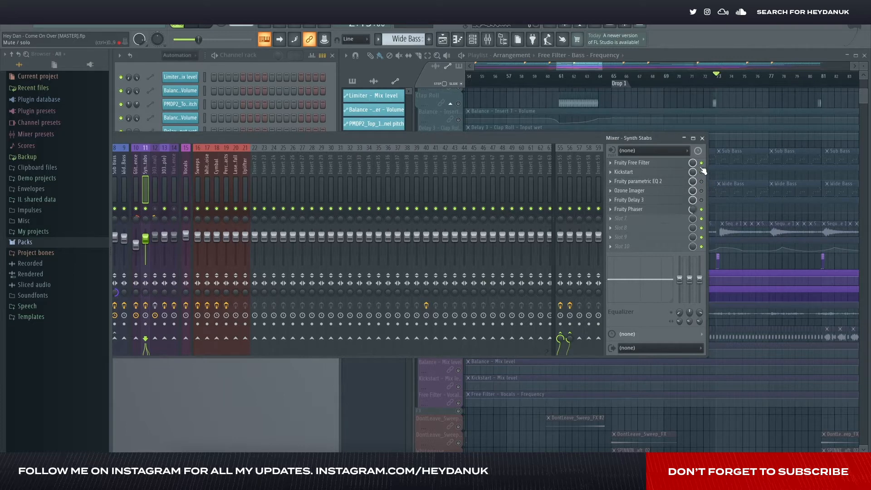
pyautogui.click(703, 138)
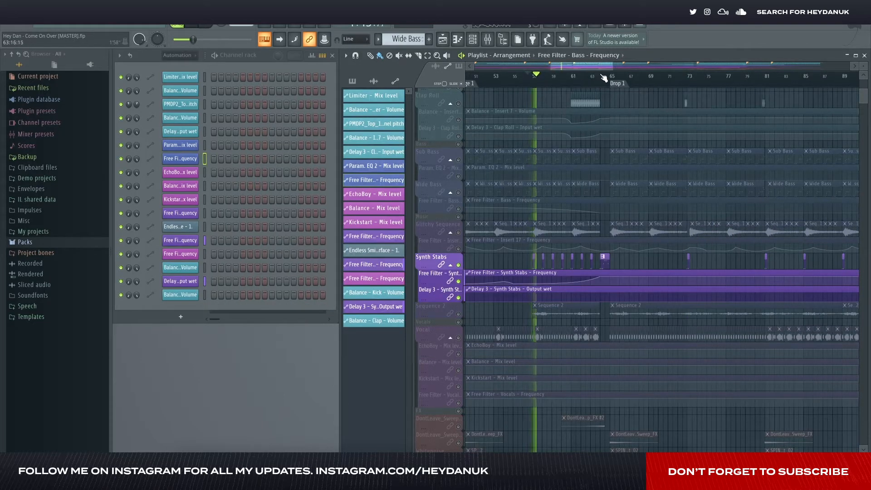
# - Audition the soloed synth stabs from about bar 64 into Drop 1, then stop playback
pyautogui.click(604, 78)
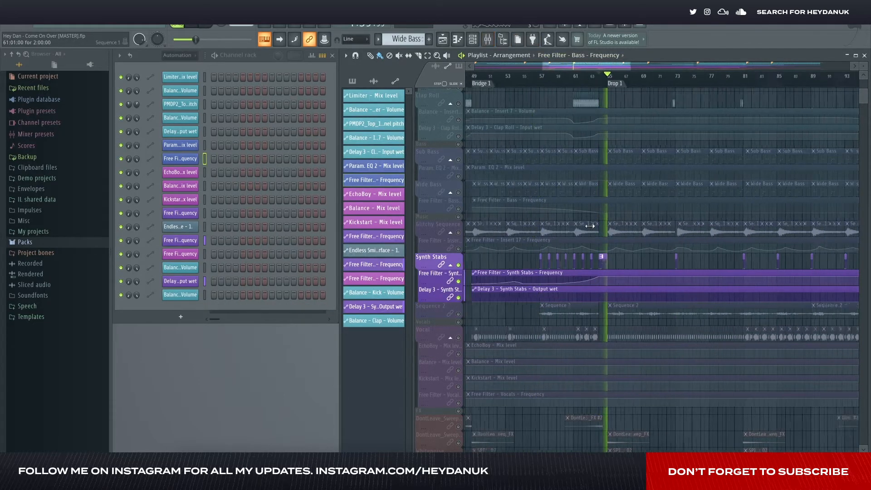
pyautogui.scroll(-4, 589, 226)
pyautogui.press('space')
# - Examine the Synth Stabs clip pattern and its Free Filter automation from Drop 1 through the breakdown to Drop 2
pyautogui.scroll(2, 692, 276)
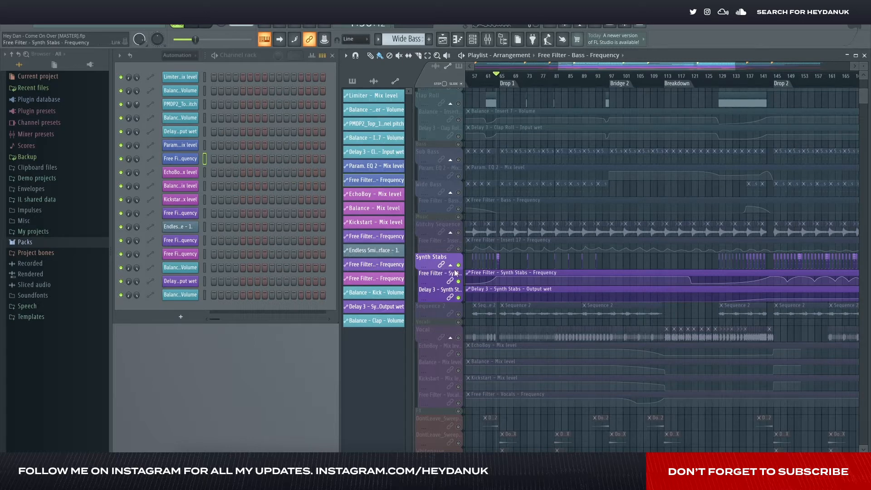
pyautogui.scroll(5, 528, 265)
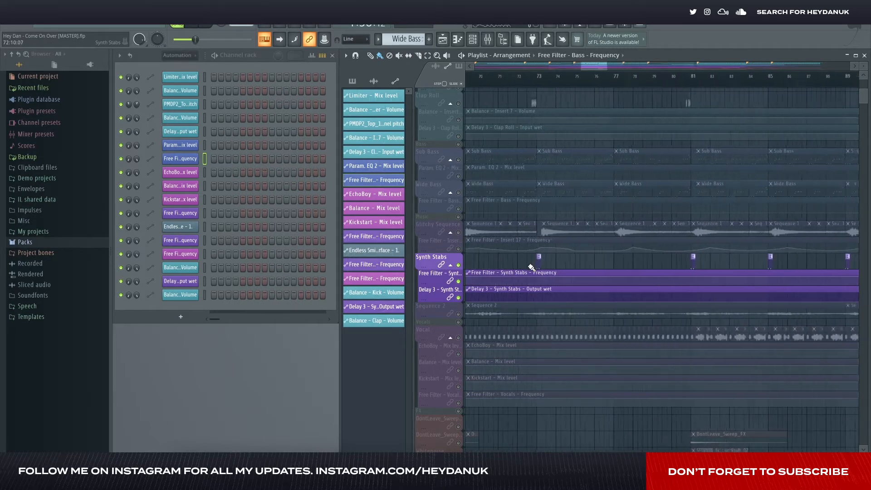
pyautogui.scroll(-3, 543, 265)
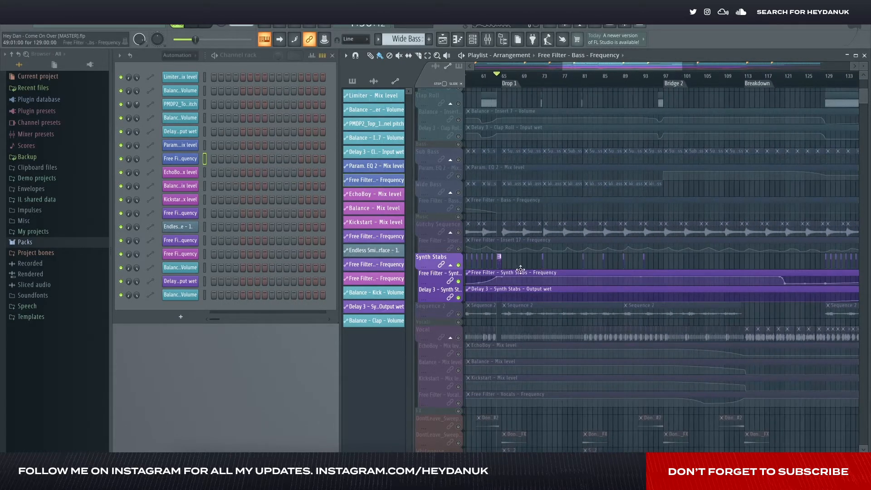
pyautogui.hscroll(5, 505, 271)
pyautogui.scroll(4, 635, 268)
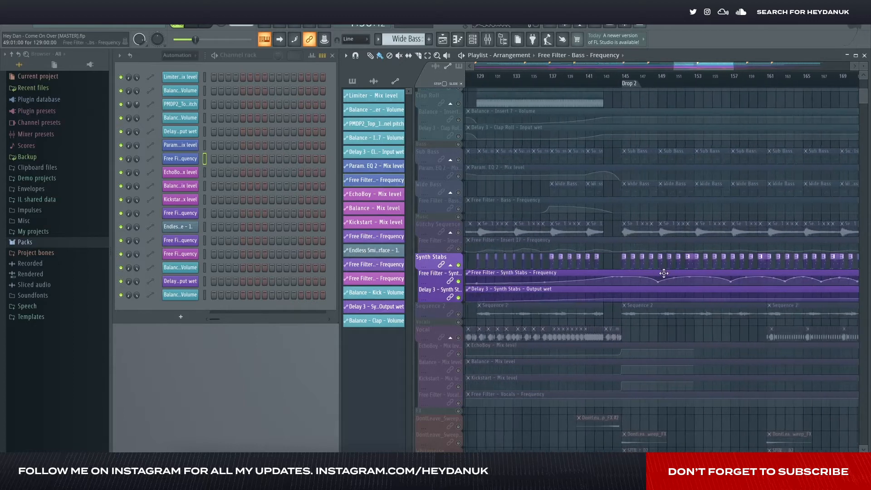
pyautogui.scroll(2, 726, 265)
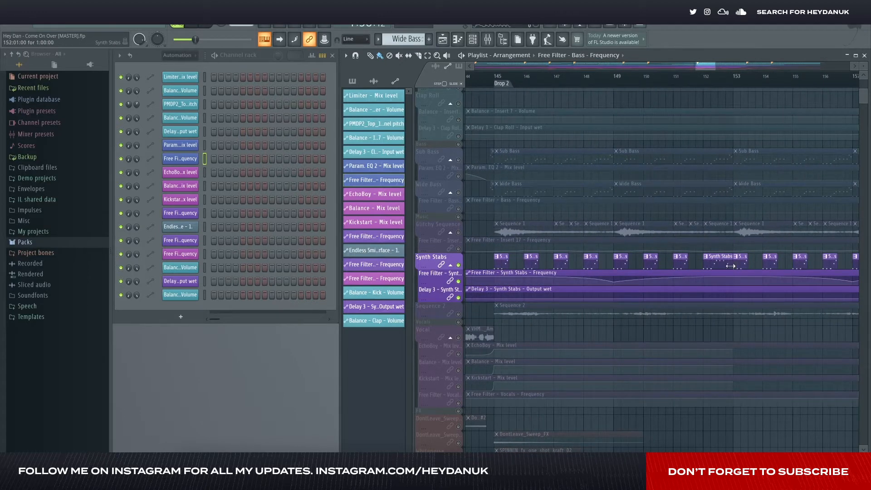
pyautogui.scroll(-4, 735, 270)
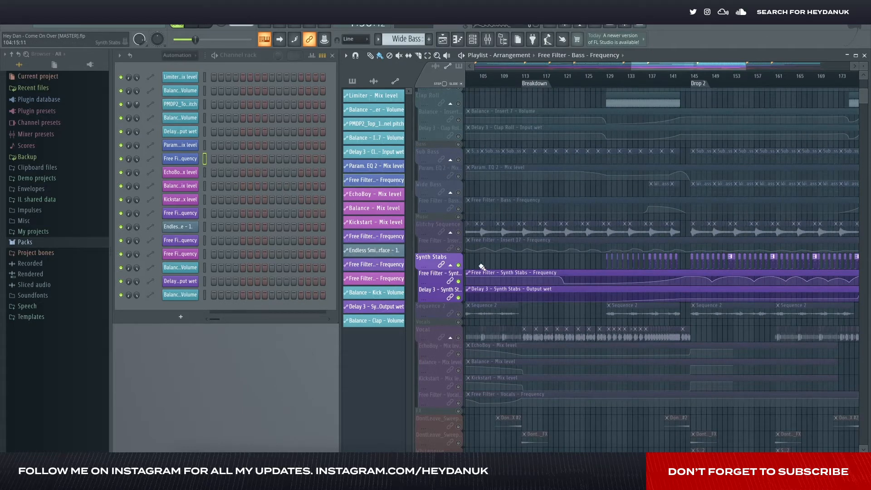
# - Solo the Glitchy Sequence playlist track and enable its Free Filter - Insert 17 frequency automation track
pyautogui.rightClick(458, 233)
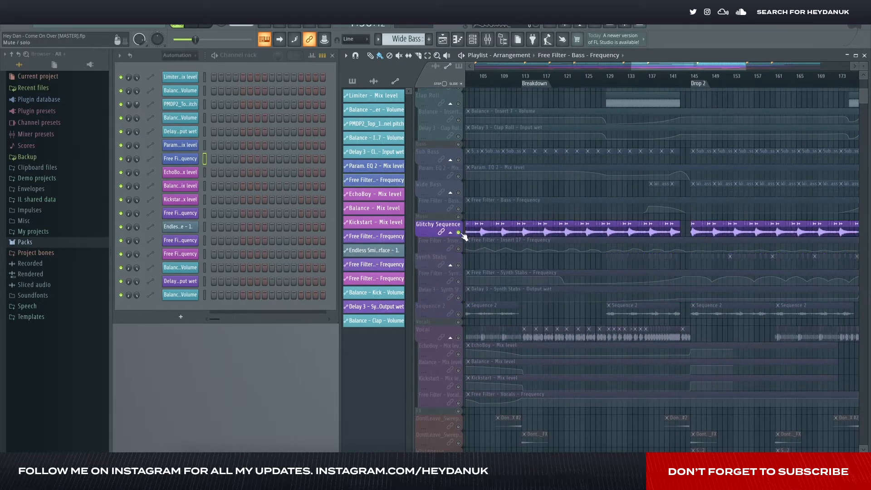
pyautogui.click(459, 249)
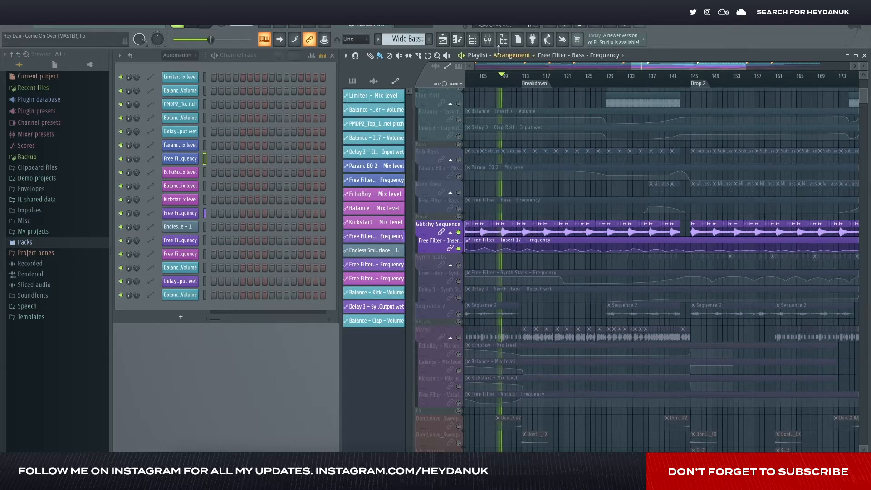
# - Inspect Fruity Limiter on the Glitchy Sequence mixer track, and bypass Fruity Limiter and Kickstart during playback
pyautogui.click(488, 39)
pyautogui.click(136, 174)
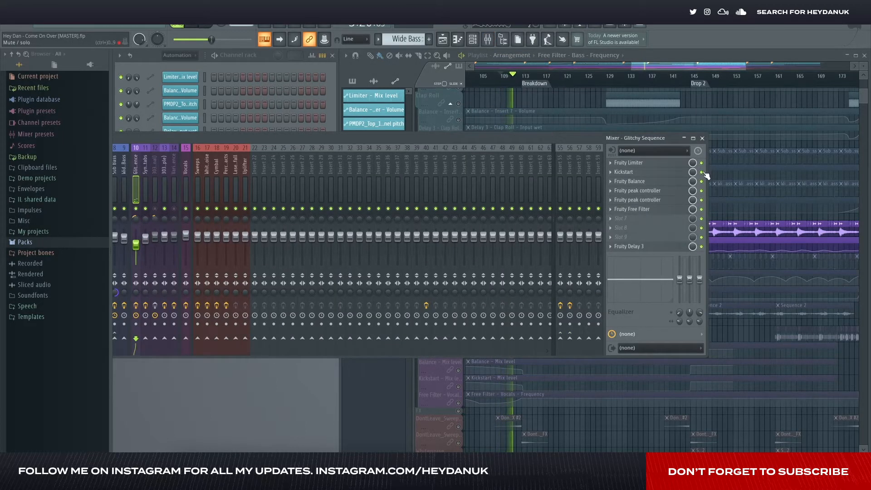
pyautogui.click(658, 162)
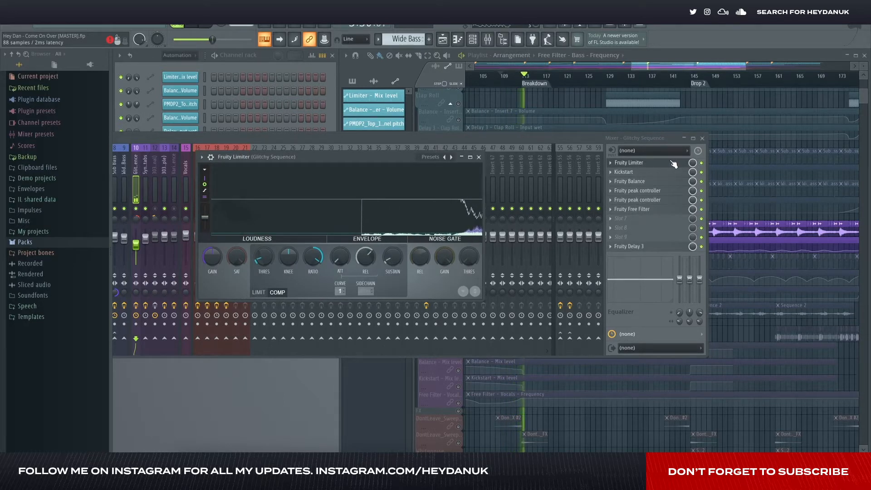
pyautogui.click(702, 163)
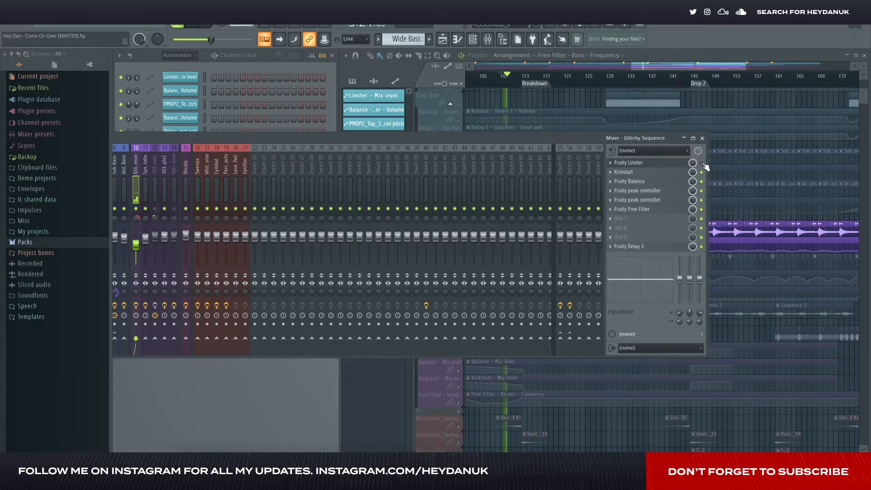
pyautogui.press('space')
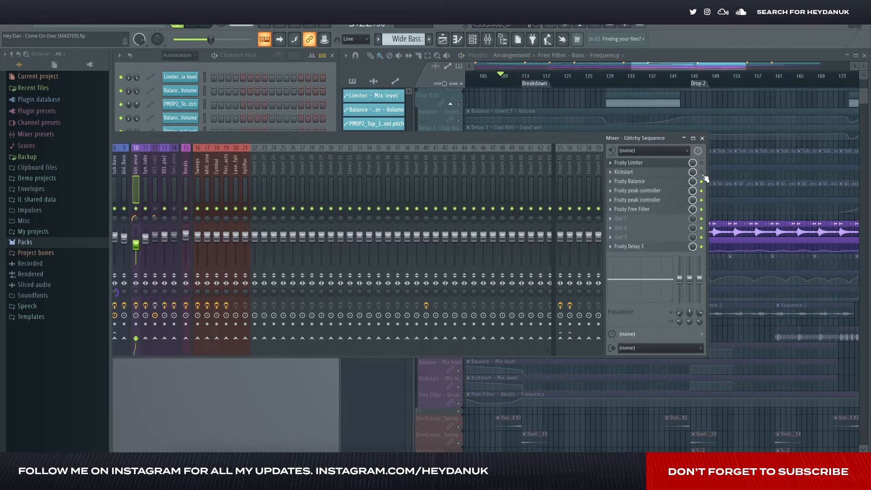
# - Inspect Fruity Balance, both Fruity peak controllers and Fruity Free Filter on the Glitchy Sequence track, and resume playback
pyautogui.click(653, 182)
pyautogui.click(682, 191)
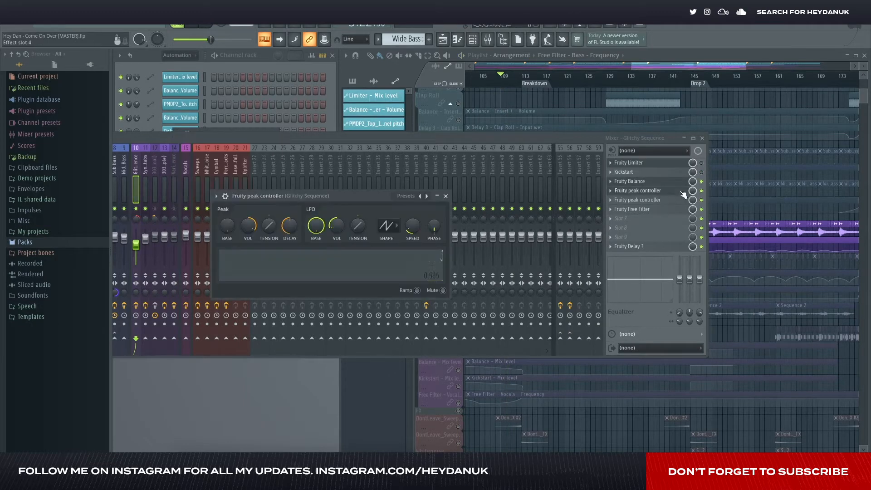
pyautogui.click(681, 201)
pyautogui.click(675, 210)
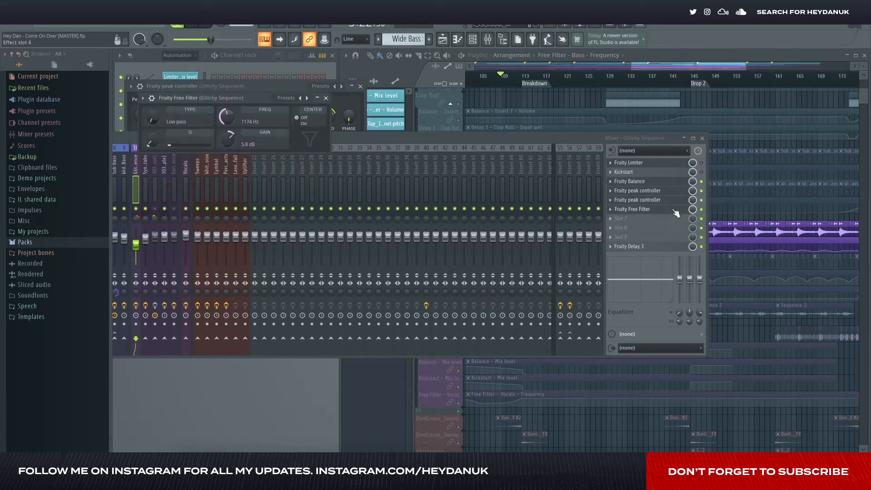
pyautogui.press('space')
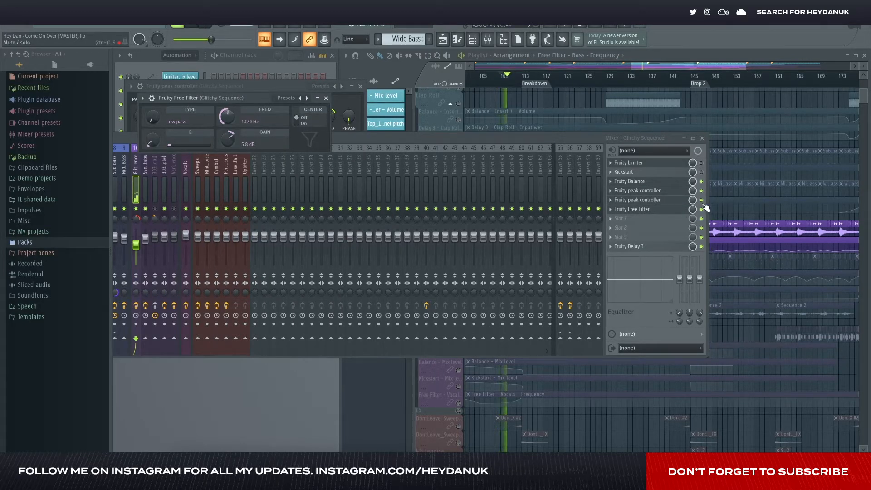
pyautogui.click(703, 174)
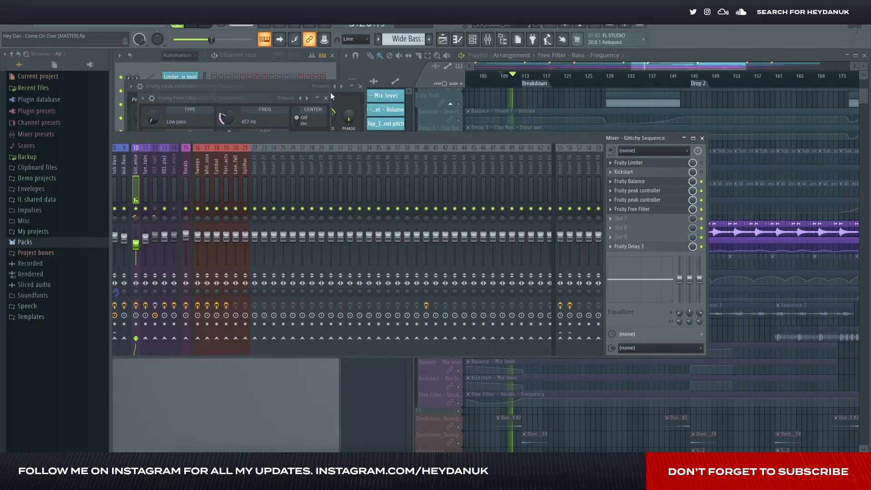
# - Close the Free Filter and second peak controller windows, inspect Fruity Delay 3 on Glitchy Sequence, and close the mixer
pyautogui.click(326, 98)
pyautogui.click(361, 86)
pyautogui.click(661, 246)
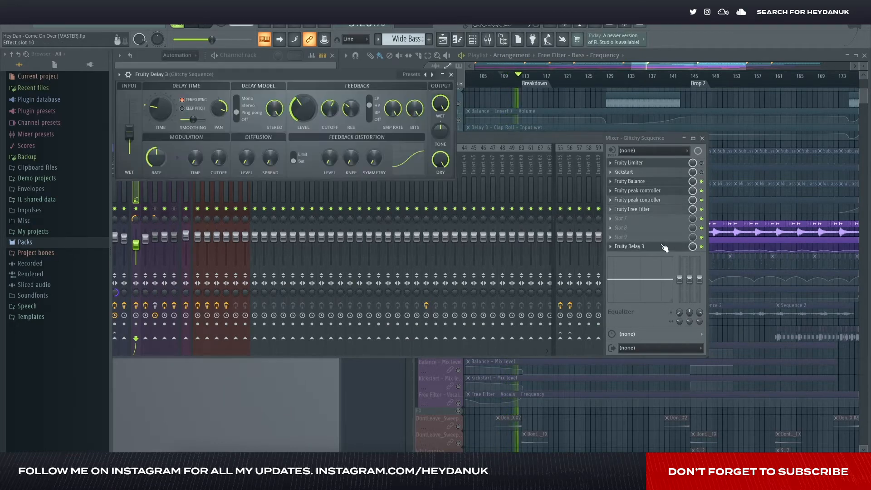
pyautogui.click(454, 74)
pyautogui.click(702, 137)
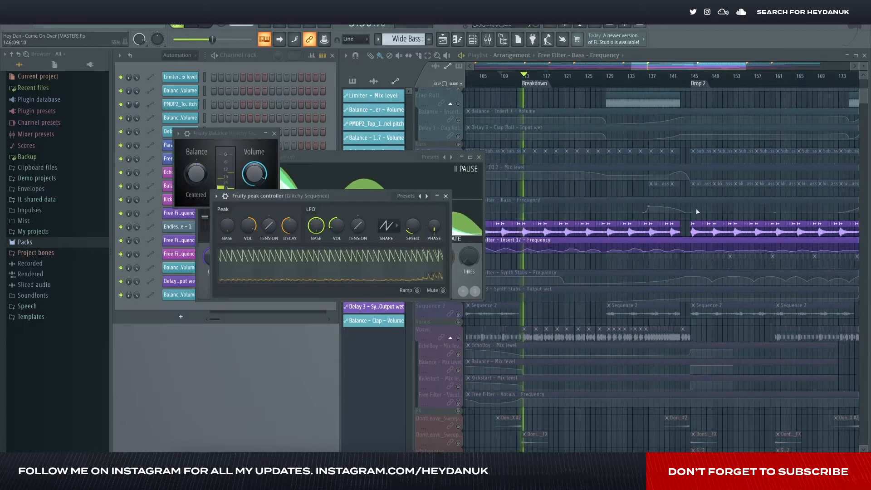
# - Close the remaining Glitchy Sequence plugin windows covering the channel rack and playlist
pyautogui.moveTo(575, 203); pyautogui.dragTo(629, 203)
pyautogui.click(478, 157)
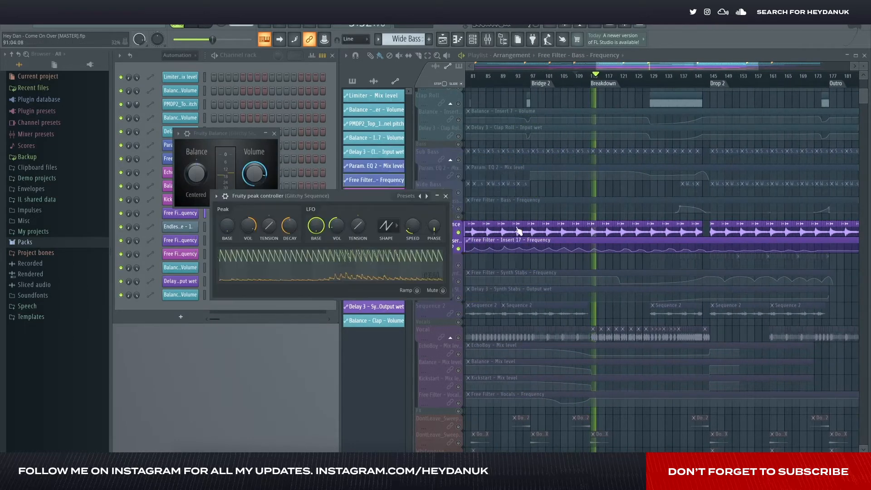
pyautogui.moveTo(527, 230); pyautogui.dragTo(558, 229)
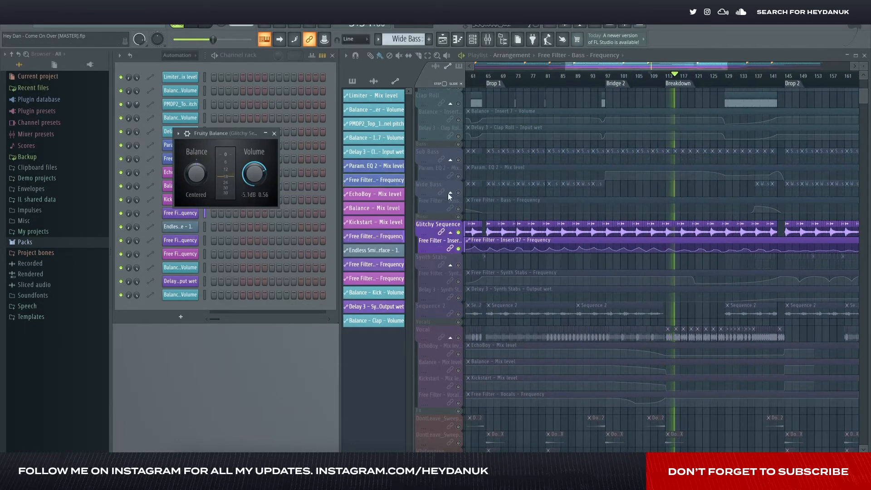
pyautogui.click(445, 196)
pyautogui.click(274, 133)
# - Examine the Glitchy Sequence filter automation across the arrangement, and unsolo the track to restore every playlist track
pyautogui.scroll(-4, 733, 212)
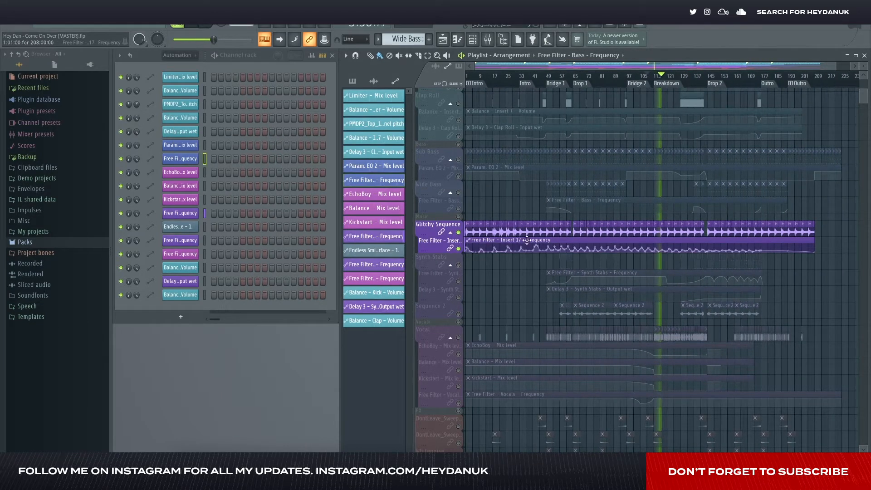
pyautogui.scroll(2, 655, 218)
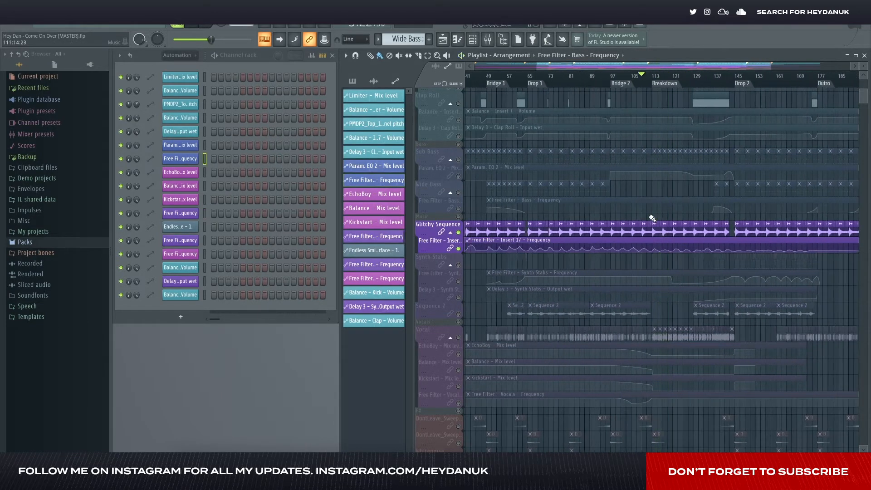
pyautogui.scroll(2, 673, 225)
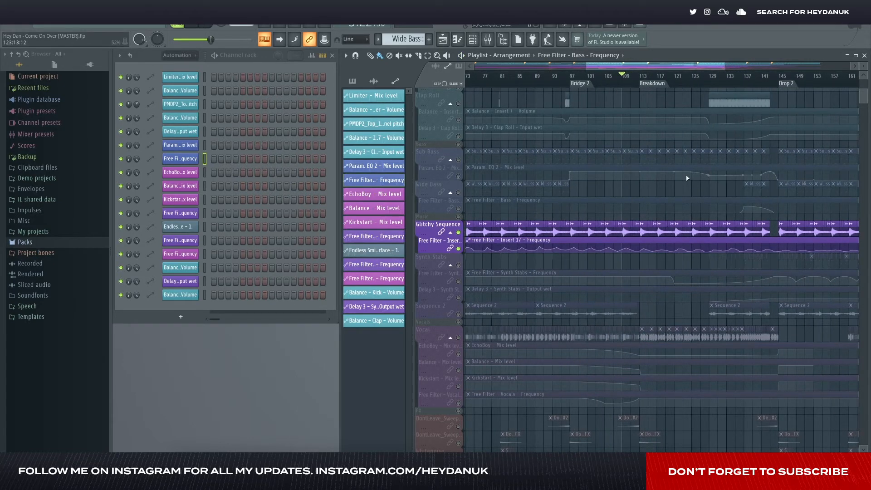
pyautogui.click(451, 232)
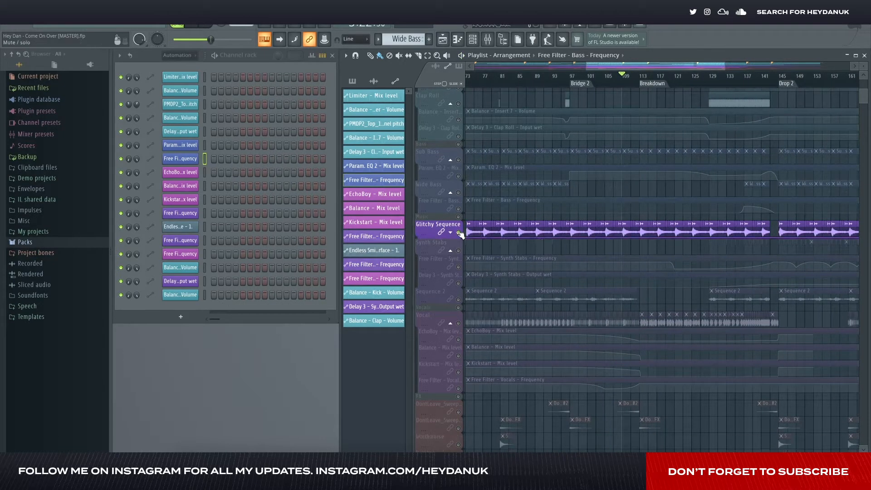
pyautogui.click(452, 233)
pyautogui.rightClick(458, 233)
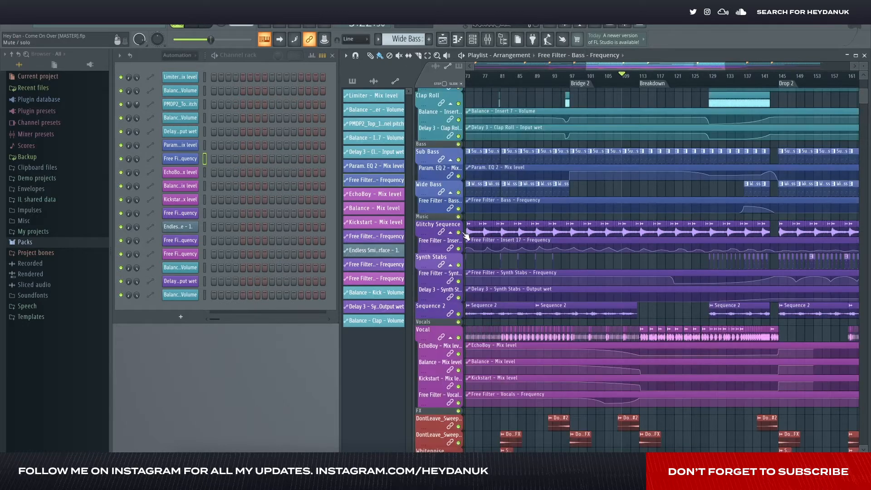
# - Survey the vocal, FX and Master FX tracks across the whole playlist, and look through the mixer's tracks
pyautogui.scroll(-5, 644, 218)
pyautogui.scroll(-4, 643, 218)
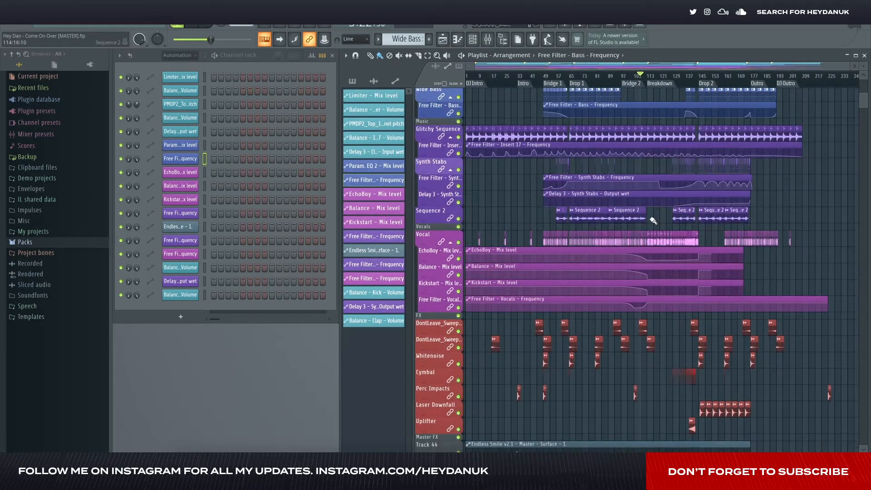
pyautogui.scroll(-4, 653, 220)
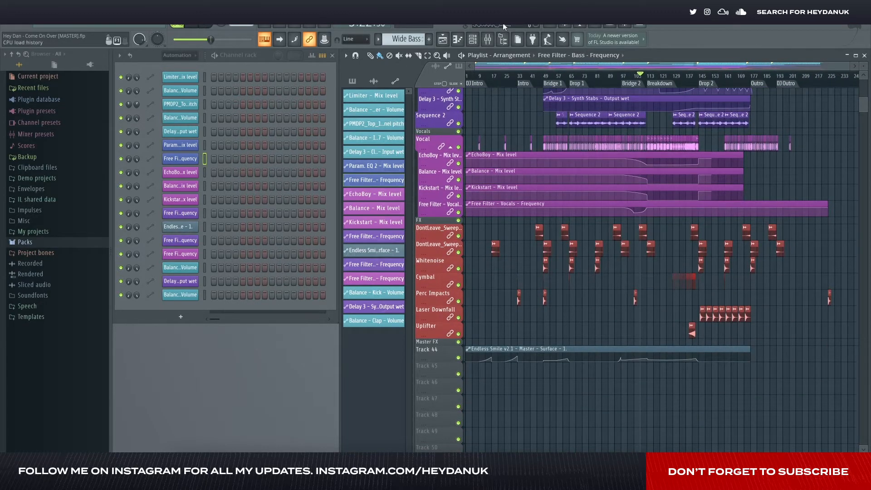
pyautogui.click(488, 39)
pyautogui.moveTo(408, 137); pyautogui.dragTo(540, 134)
pyautogui.moveTo(838, 143); pyautogui.dragTo(701, 143)
pyautogui.click(698, 135)
# - Start exporting the project as a Microsoft wave file (.wav) and bring up its save dialog
pyautogui.click(44, 26)
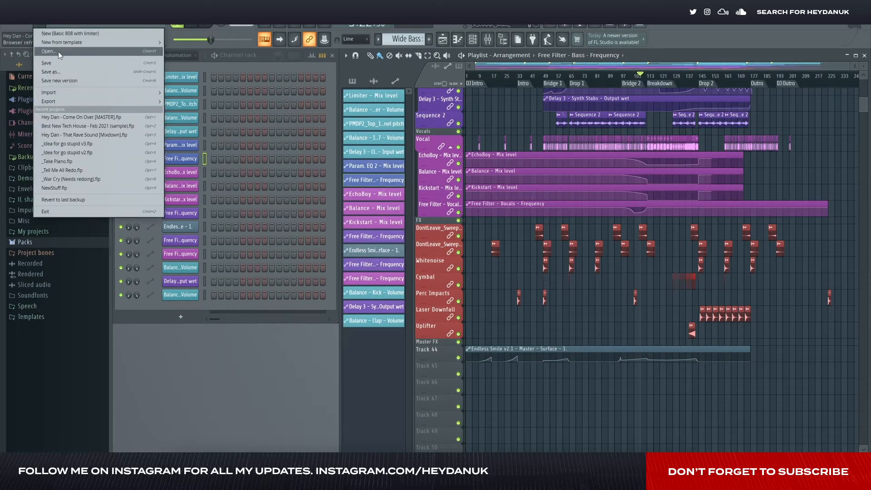
pyautogui.moveTo(77, 96)
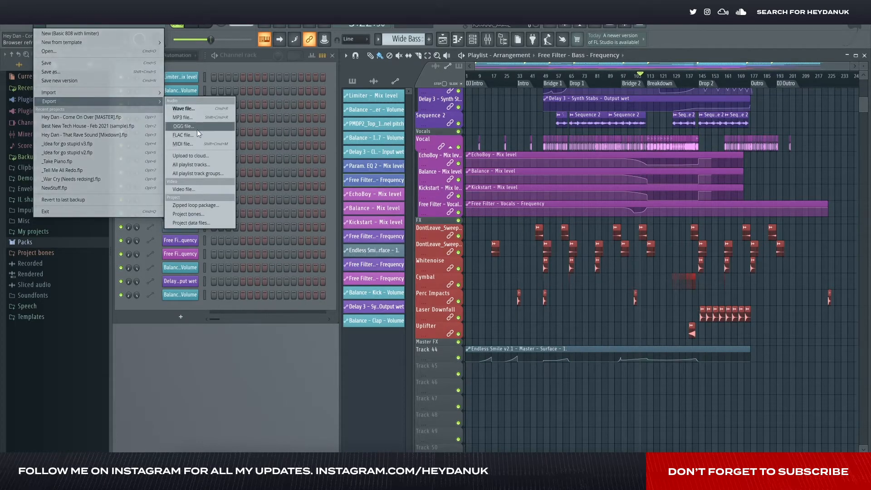
pyautogui.click(200, 111)
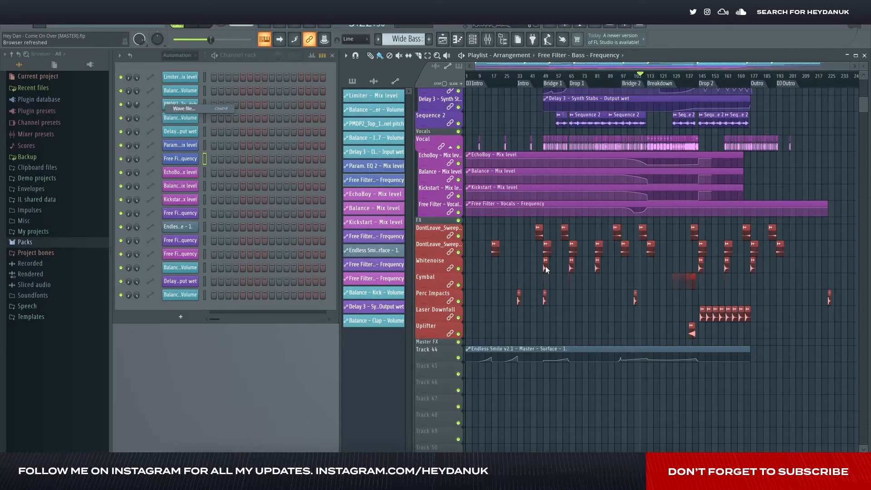
pyautogui.click(548, 190)
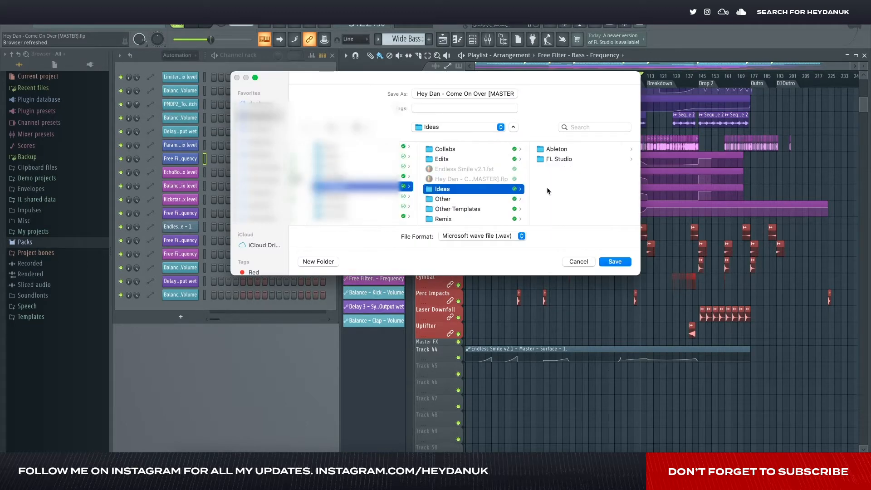
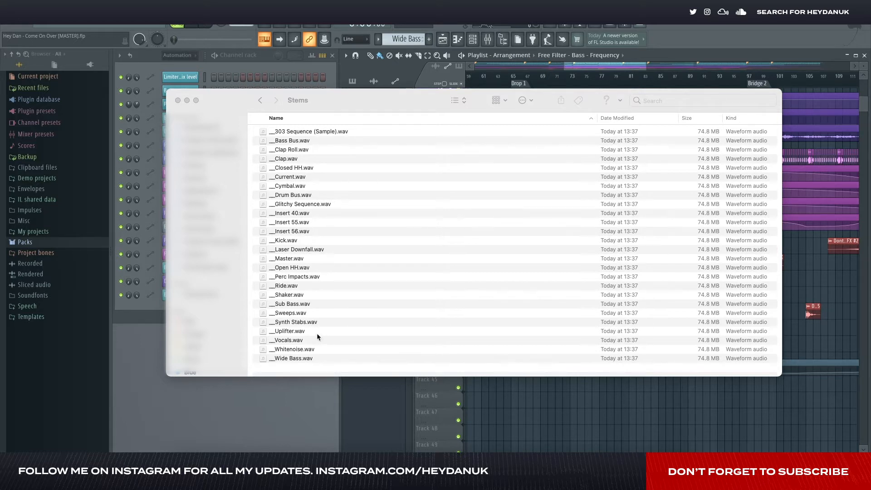
# - Remove the Current, Master, Insert 40, Insert 55 and Insert 56 wave files from the Stems folder
pyautogui.click(292, 179)
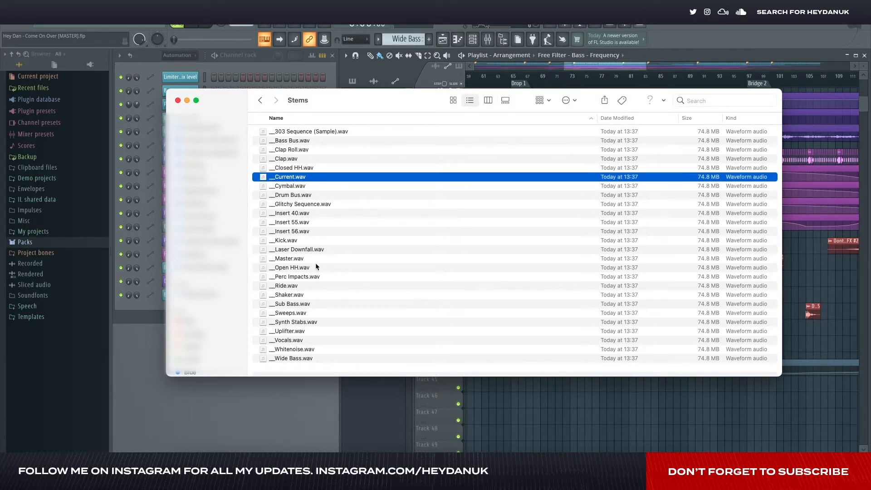
pyautogui.keyDown('super'); pyautogui.click(290, 259); pyautogui.keyUp('super')
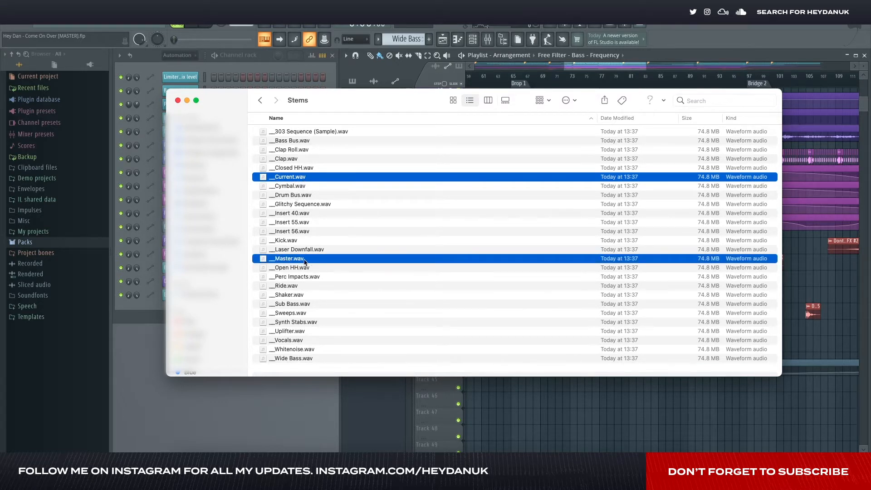
pyautogui.moveTo(286, 261); pyautogui.dragTo(677, 466)
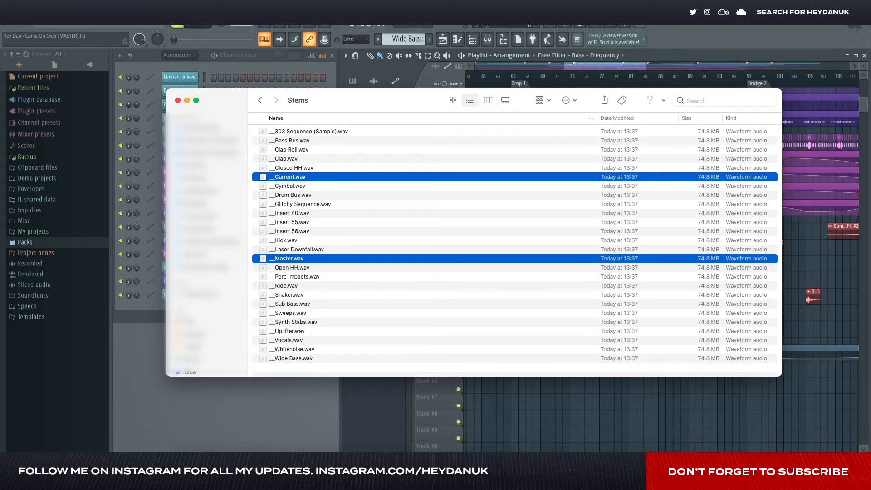
pyautogui.click(317, 223)
pyautogui.keyDown('shift'); pyautogui.click(310, 205); pyautogui.keyUp('shift')
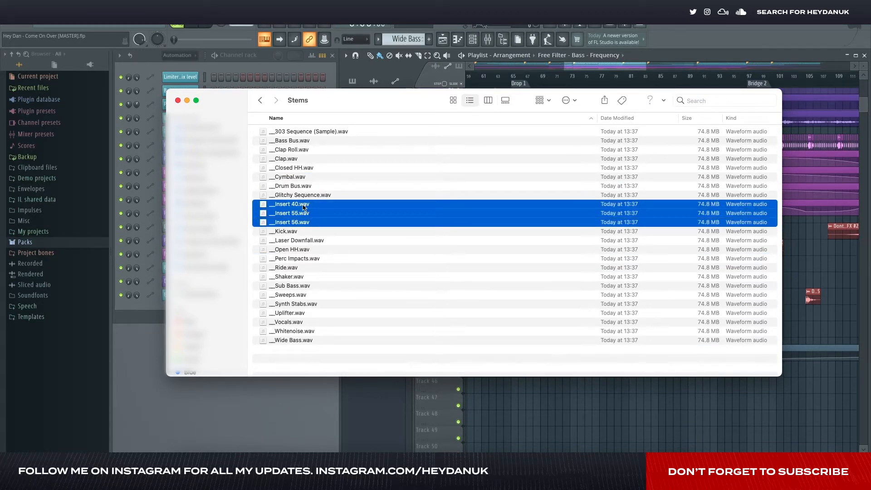
pyautogui.moveTo(302, 208); pyautogui.dragTo(678, 465)
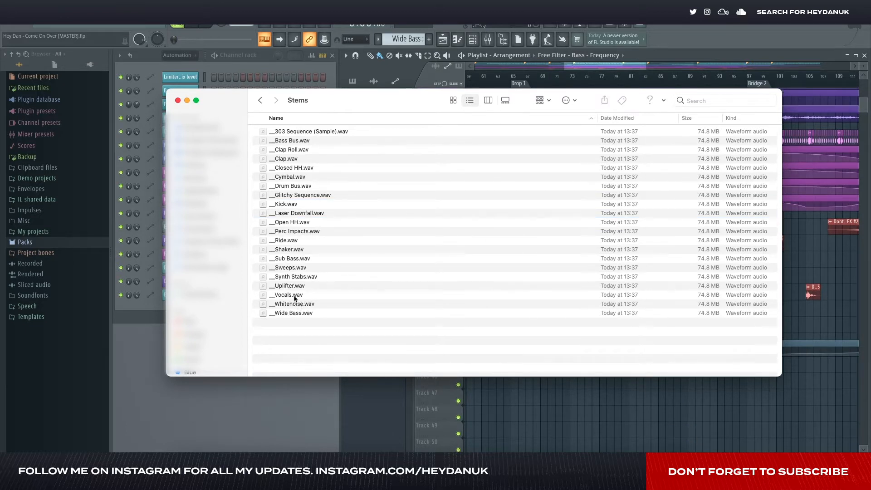
# - Remove the Drum Bus and Bass Bus wave files, and select all the remaining stems in the folder
pyautogui.moveTo(293, 186); pyautogui.dragTo(685, 452)
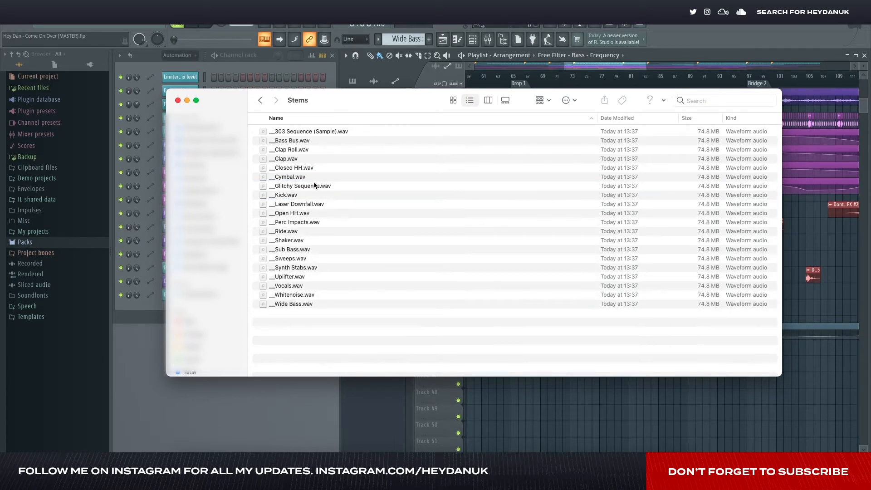
pyautogui.moveTo(292, 141); pyautogui.dragTo(685, 449)
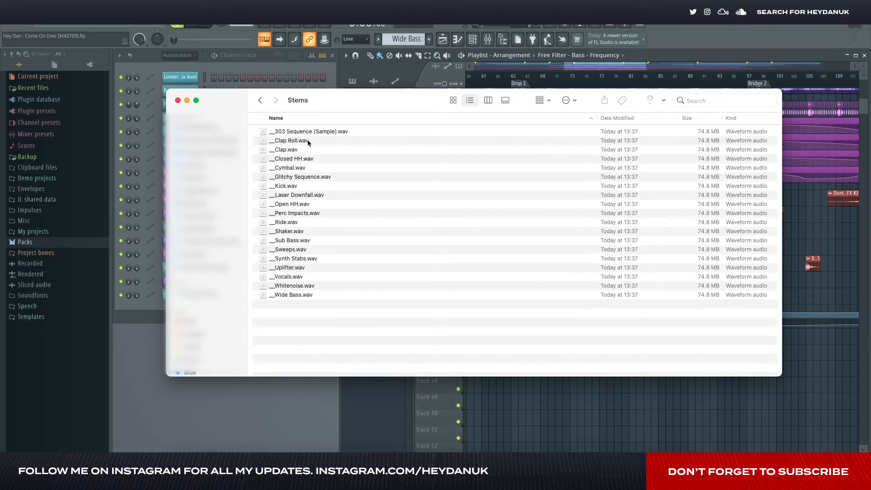
pyautogui.moveTo(346, 346); pyautogui.dragTo(289, 105)
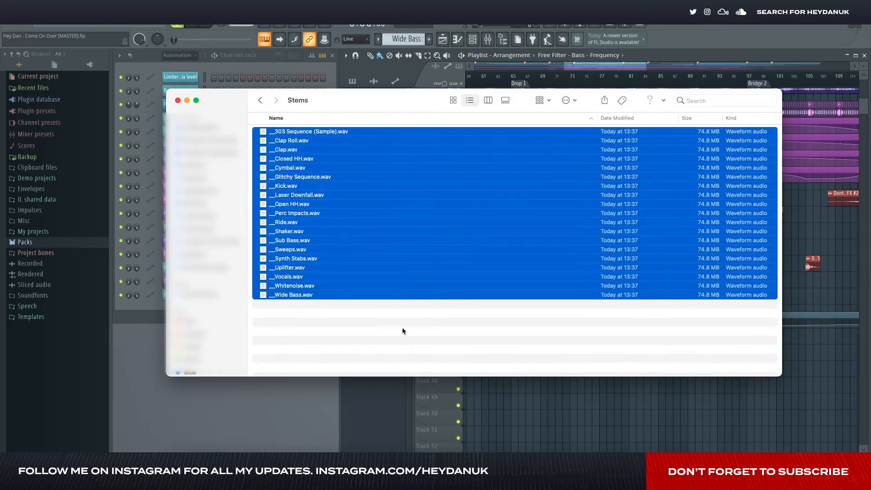
pyautogui.click(381, 314)
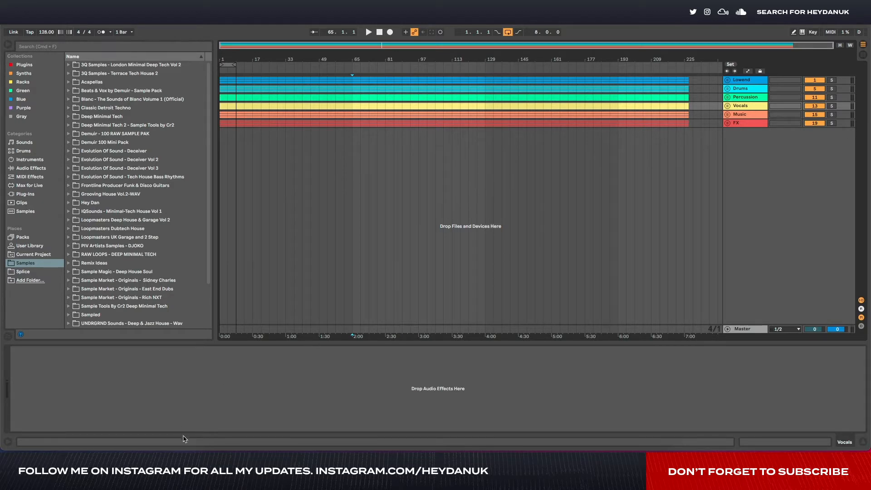
# - In Ableton Live, unfold the Drums group and its Clap, Closed HH, Open HH, Shaker and Ride tracks to show their waveforms
pyautogui.moveTo(189, 449); pyautogui.dragTo(189, 452)
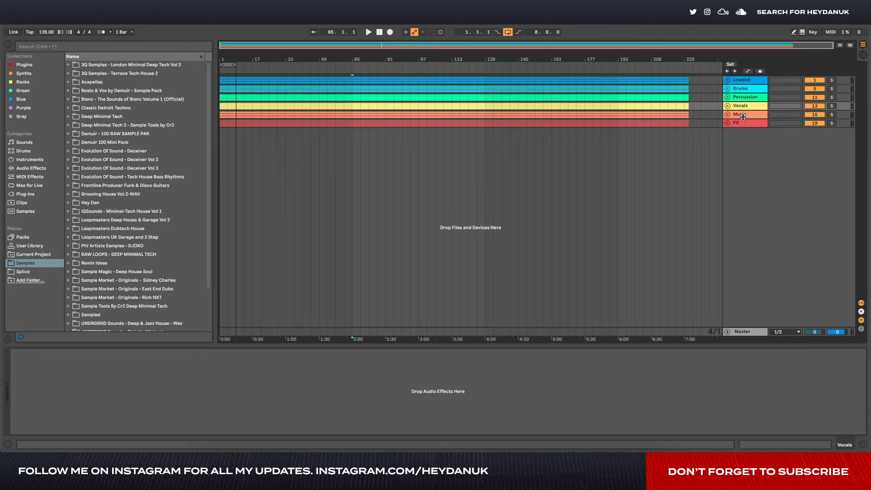
pyautogui.click(728, 89)
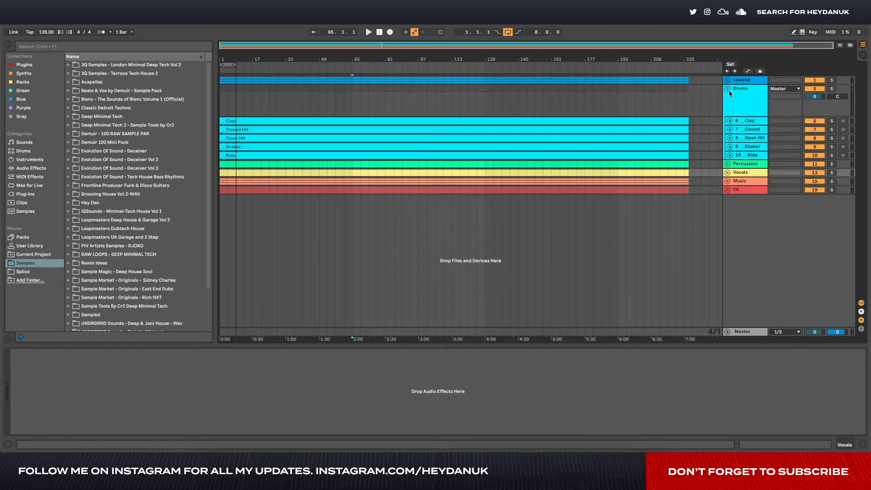
pyautogui.click(730, 120)
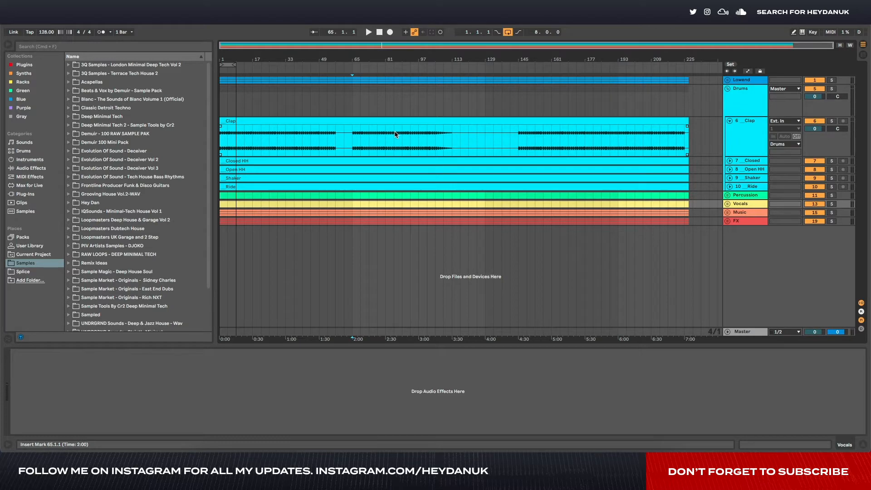
pyautogui.click(735, 146)
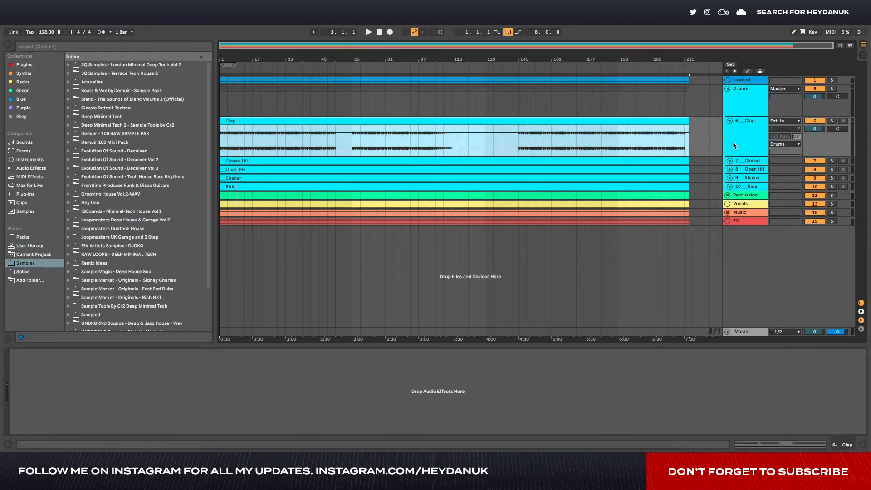
pyautogui.click(729, 160)
pyautogui.click(729, 201)
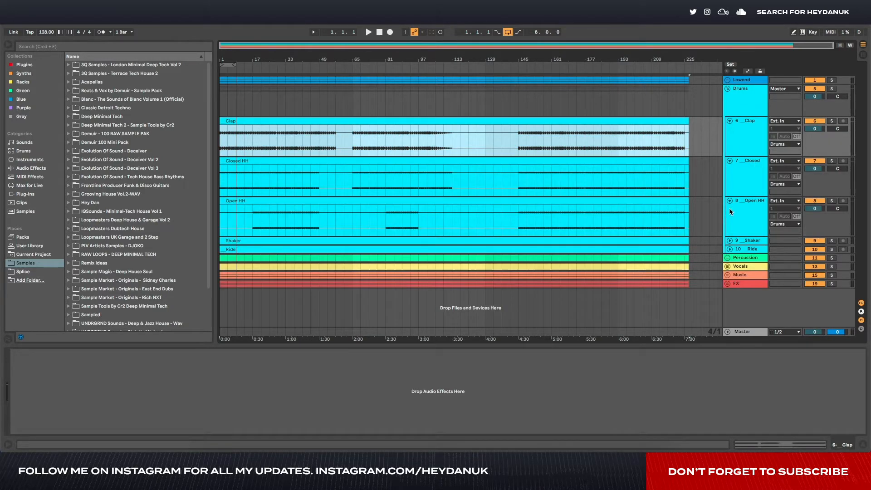
pyautogui.click(729, 241)
pyautogui.click(729, 280)
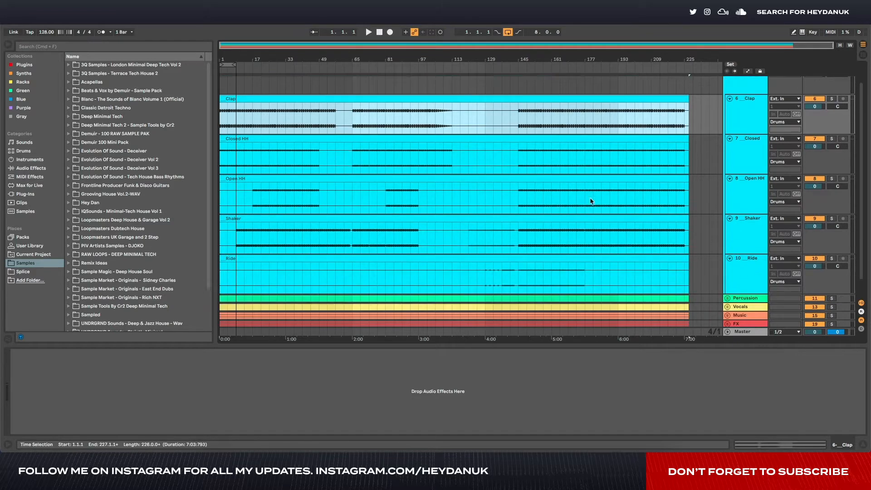
# - Open the Shaker clip's sample details and examine its waveform against the grid from bar 65 to bar 66
pyautogui.scroll(-2, 541, 230)
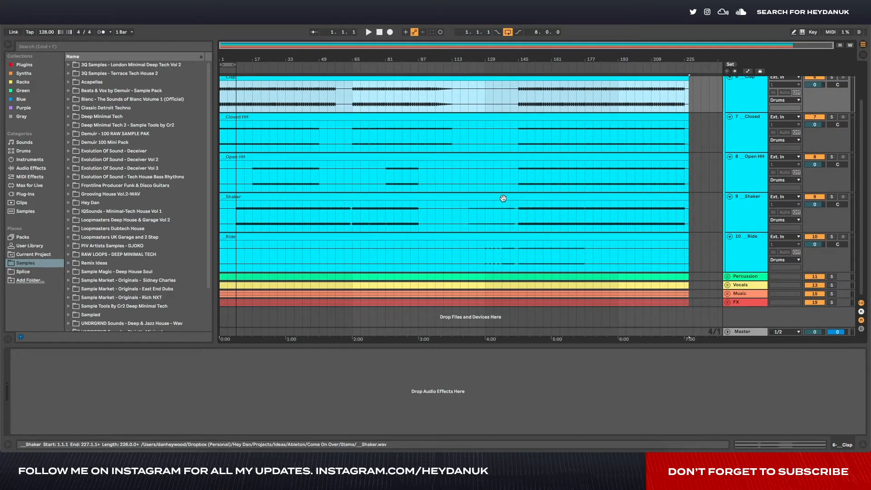
pyautogui.click(488, 197)
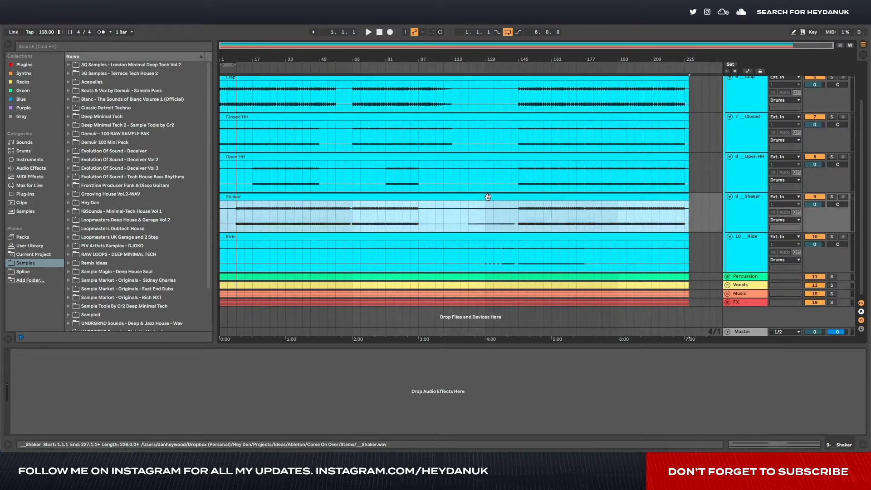
pyautogui.doubleClick(488, 197)
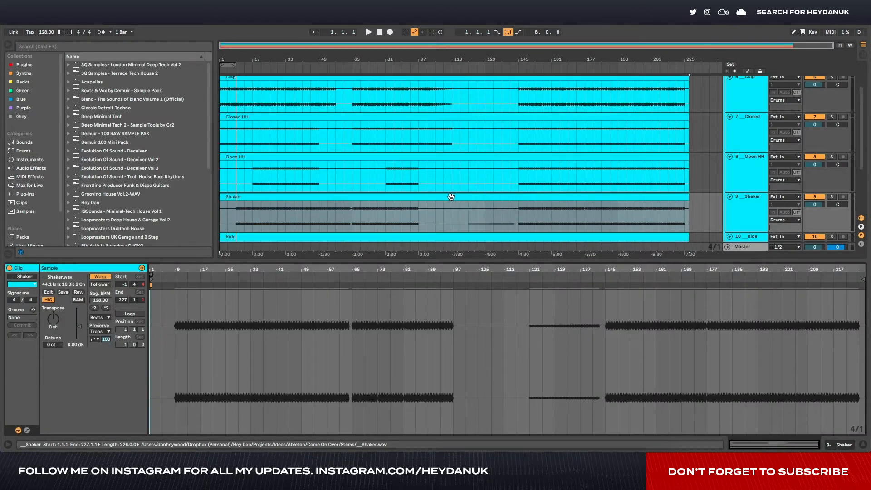
pyautogui.scroll(5, 351, 208)
pyautogui.moveTo(338, 221); pyautogui.dragTo(397, 227)
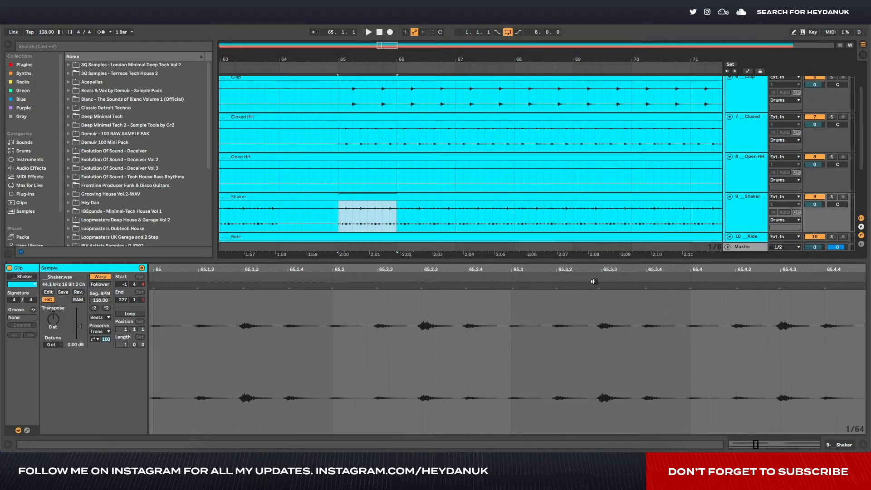
pyautogui.scroll(-3, 422, 217)
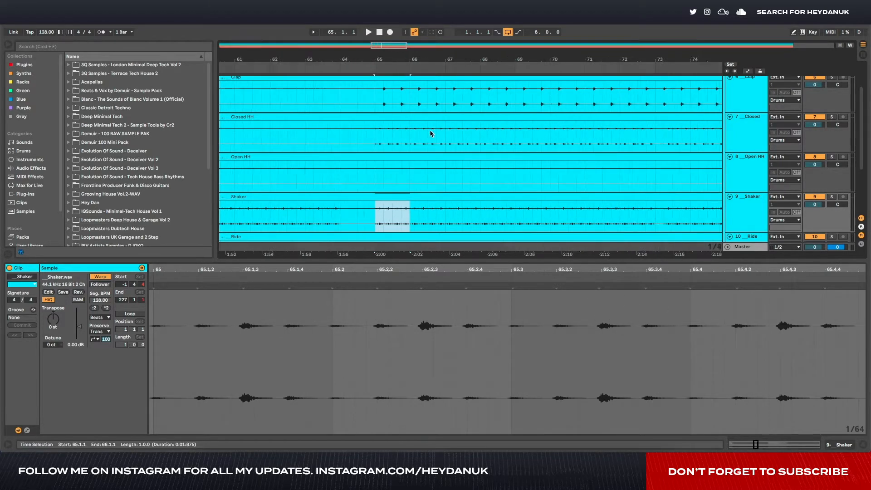
pyautogui.click(417, 219)
pyautogui.scroll(-3, 415, 213)
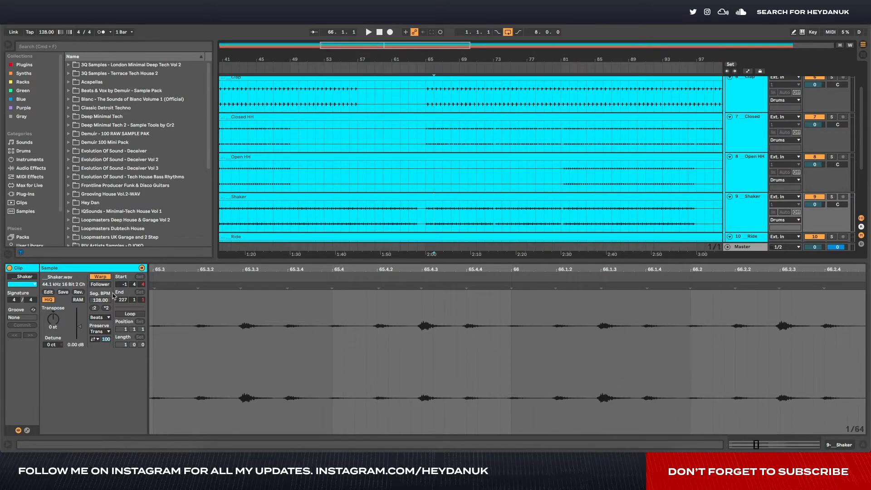
# - Fold the Shaker track and unfold the FX group to show its tracks
pyautogui.click(730, 197)
pyautogui.scroll(-3, 635, 166)
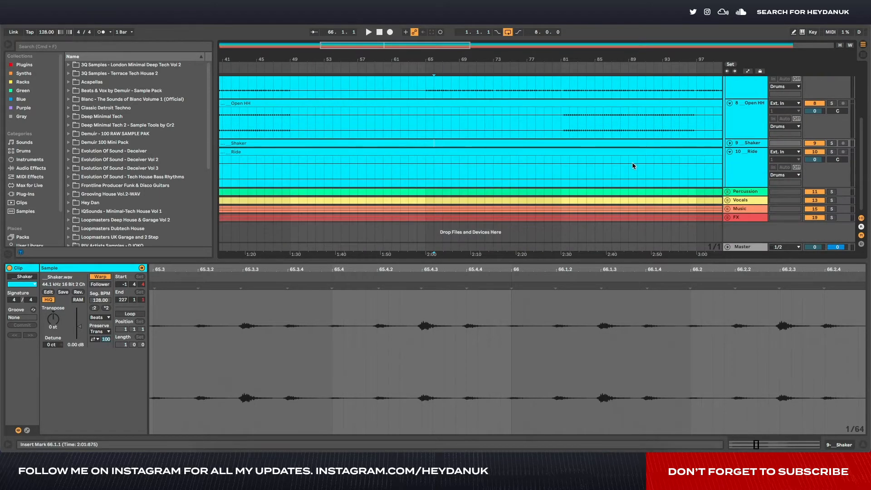
pyautogui.hscroll(3, 648, 160)
pyautogui.scroll(-5, 651, 160)
pyautogui.click(727, 217)
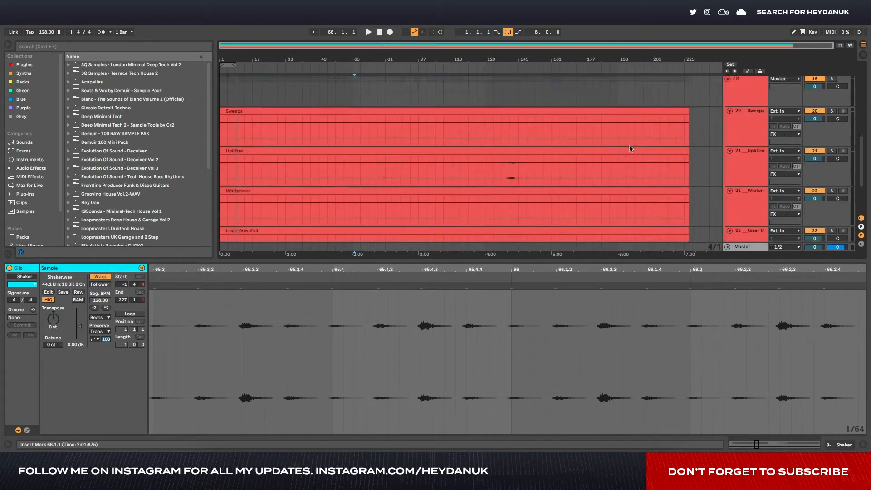
# - Examine the Uplifter track's sound between bars 133 and 149, and select the whole Uplifter clip
pyautogui.scroll(-6, 632, 146)
pyautogui.moveTo(495, 184); pyautogui.dragTo(522, 190)
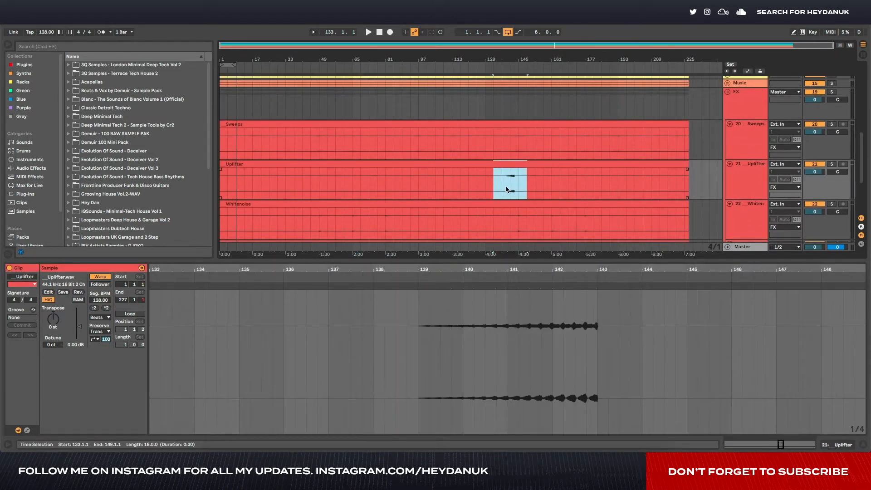
pyautogui.click(481, 166)
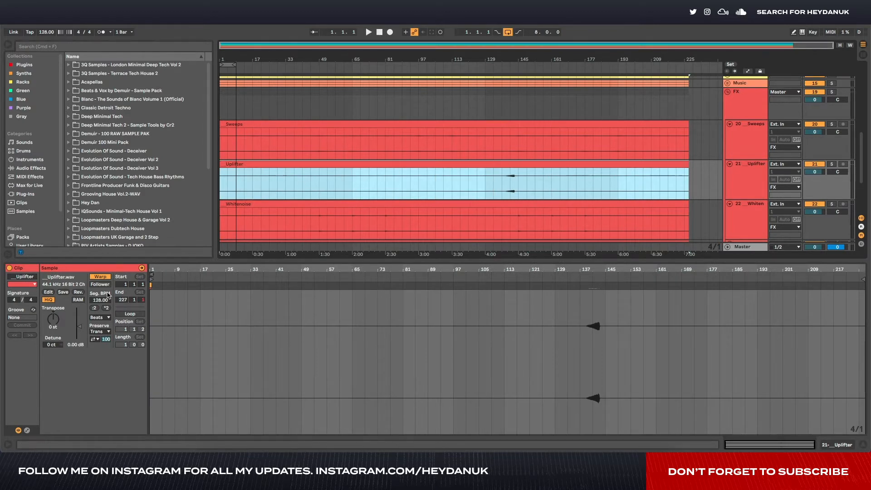
# - Set the Uplifter clip's segment tempo to 92 BPM to test the warping, and undo the change
pyautogui.moveTo(98, 300); pyautogui.dragTo(98, 317)
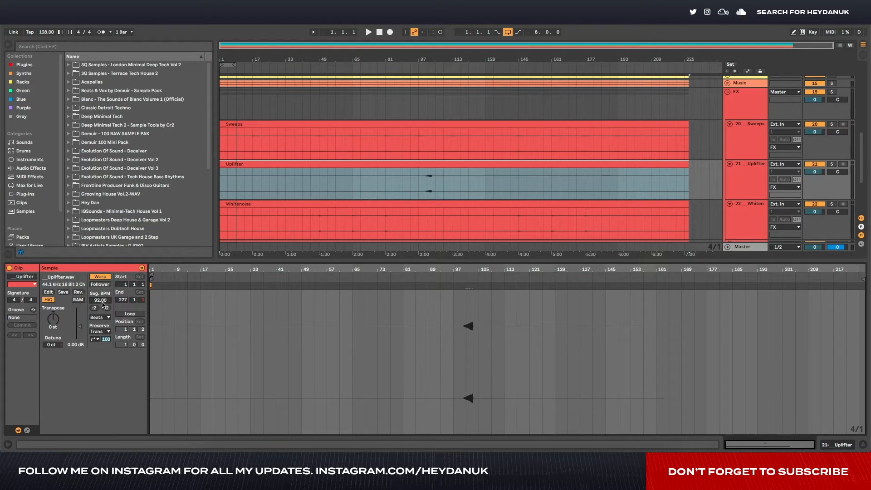
pyautogui.click(44, 33)
pyautogui.click(414, 178)
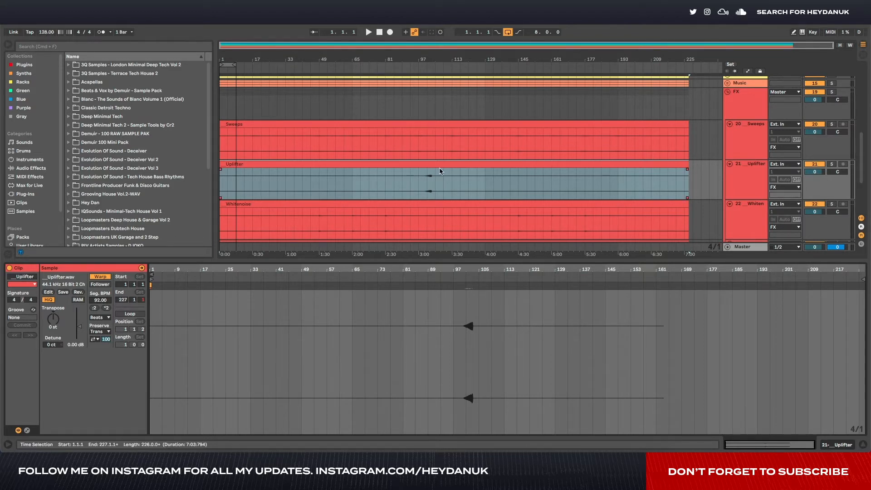
pyautogui.press('super+z')
pyautogui.click(344, 165)
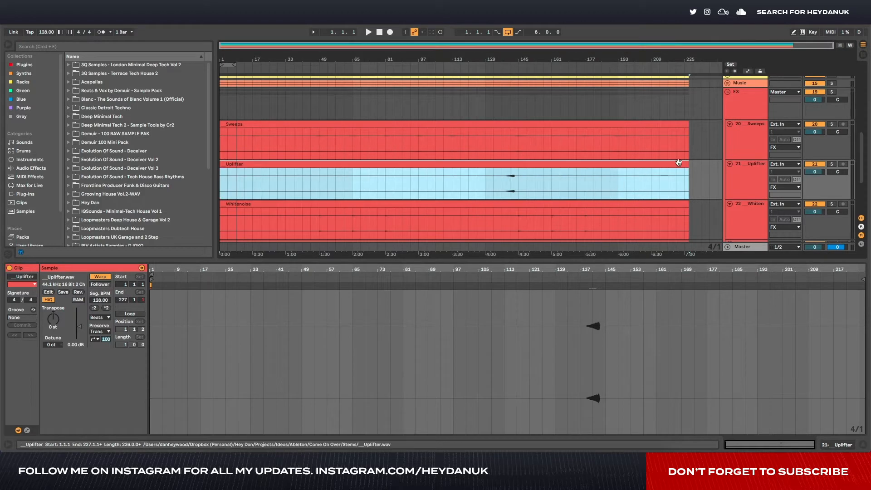
# - Trim the Uplifter clip's end back to bar 219, and extend it to bar 227 again
pyautogui.moveTo(687, 164); pyautogui.dragTo(673, 164)
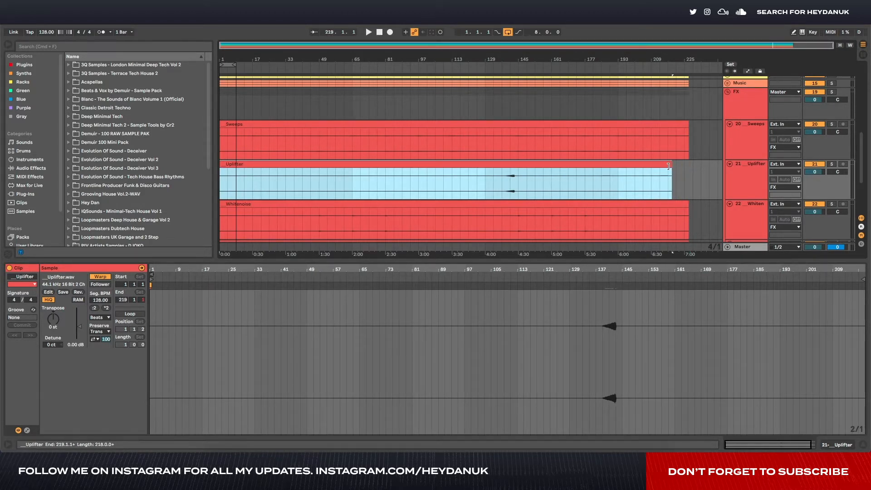
pyautogui.moveTo(670, 166); pyautogui.dragTo(688, 165)
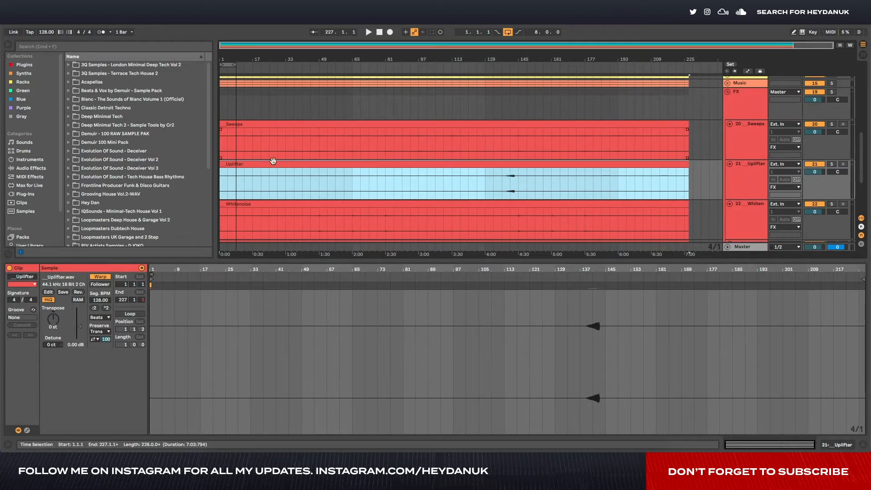
# - Move the Uplifter clip to start at bar 9, and test trimming its start to 9.1.2 and back to 9.1.1
pyautogui.moveTo(242, 165); pyautogui.dragTo(259, 166)
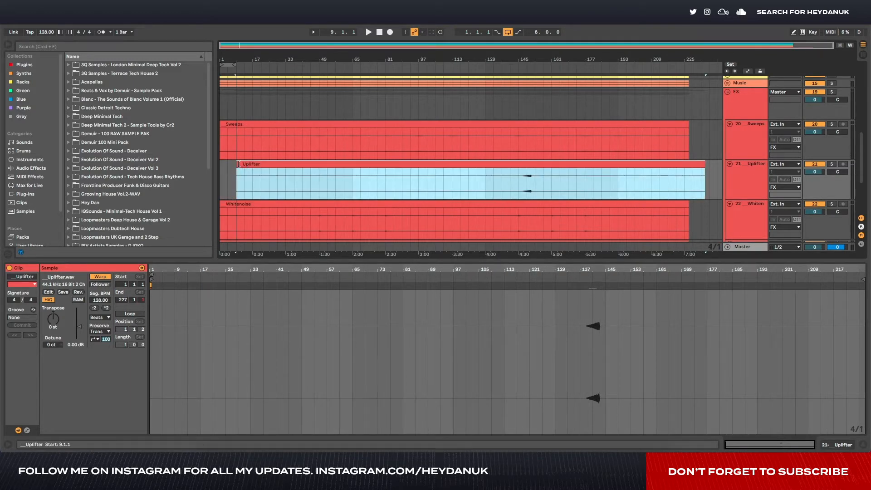
pyautogui.scroll(10, 231, 181)
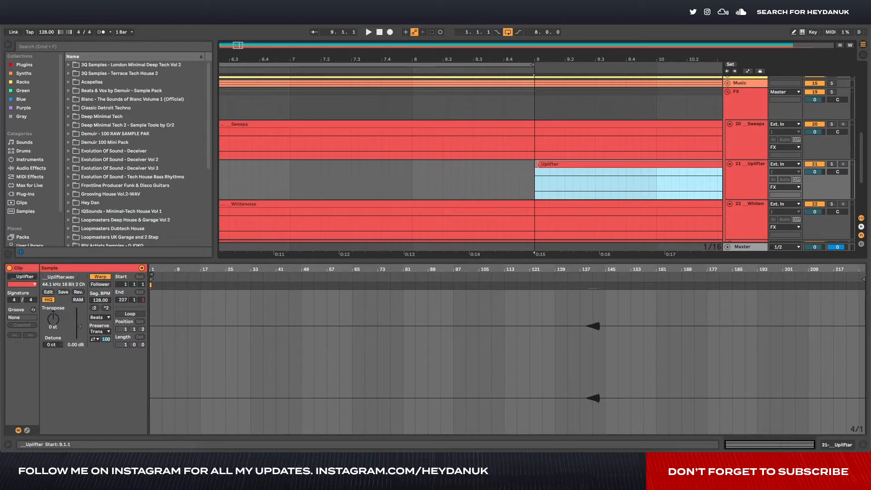
pyautogui.moveTo(536, 165); pyautogui.dragTo(544, 165)
pyautogui.click(495, 207)
pyautogui.click(504, 178)
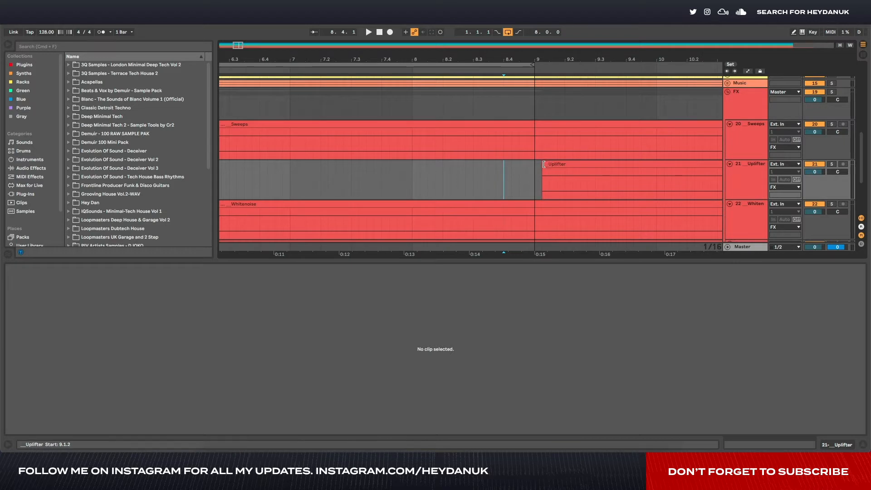
pyautogui.moveTo(544, 165); pyautogui.dragTo(535, 166)
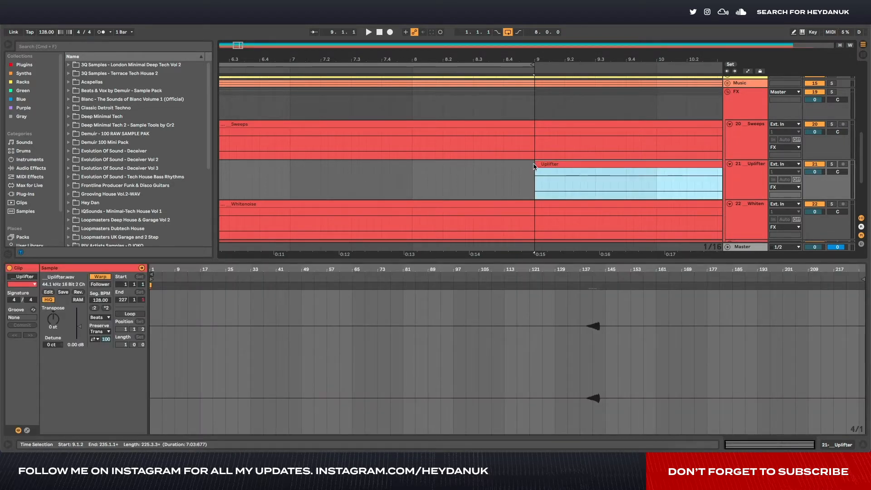
pyautogui.scroll(-5, 492, 166)
pyautogui.scroll(-2, 495, 163)
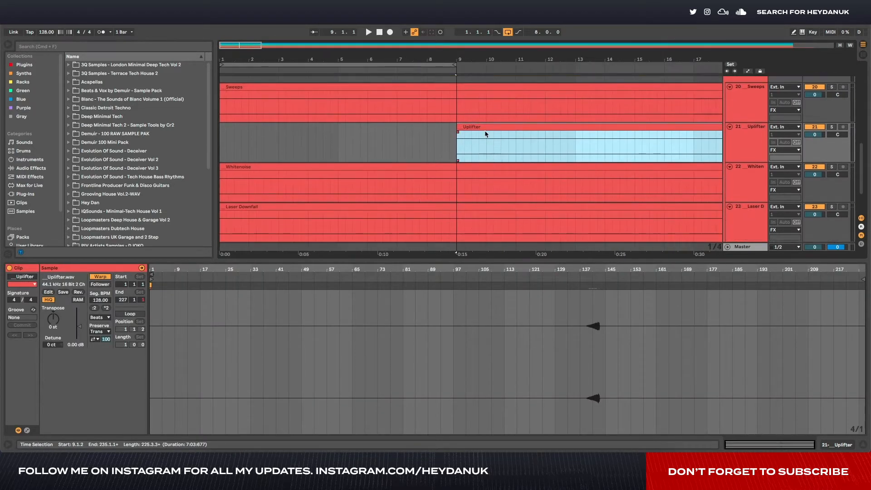
# - Move the Uplifter clip back to start at bar 1
pyautogui.moveTo(485, 134); pyautogui.dragTo(230, 140)
pyautogui.scroll(-6, 321, 128)
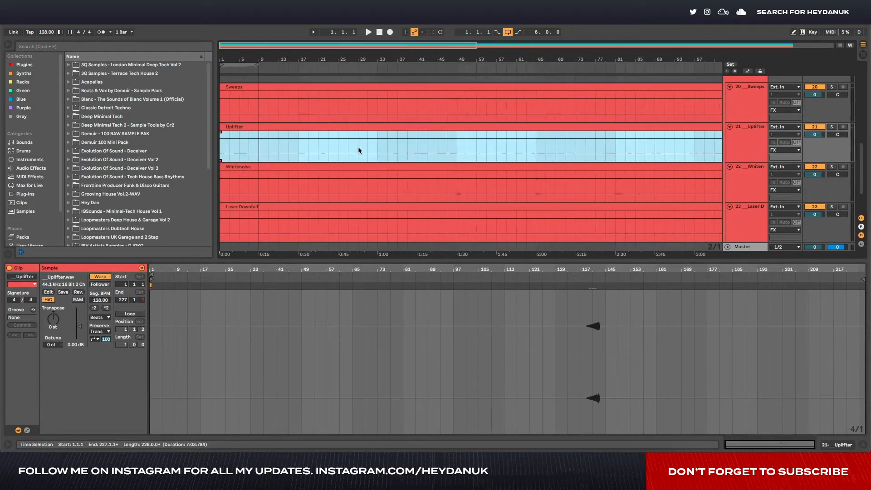
# - Play short passages of the arrangement from bars 31, 97 and 165 to check the stems' timing
pyautogui.scroll(10, 358, 150)
pyautogui.click(367, 135)
pyautogui.press('space')
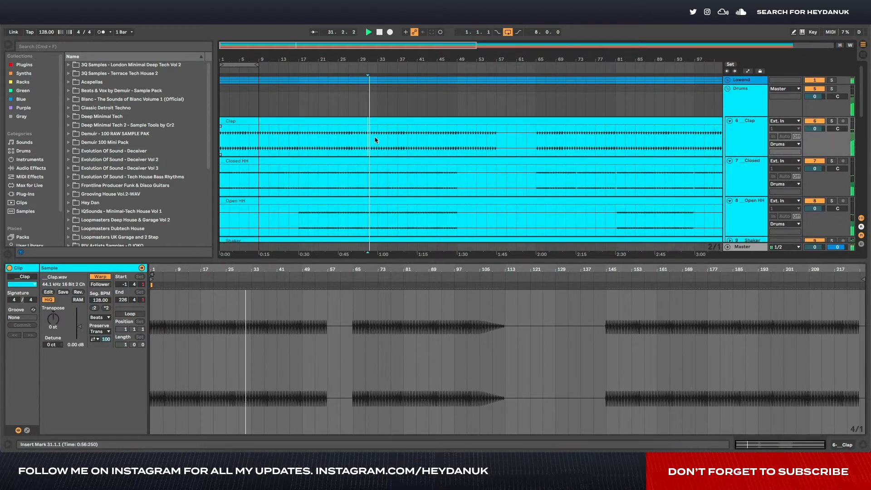
pyautogui.hscroll(8, 409, 138)
pyautogui.click(455, 136)
pyautogui.press('space')
pyautogui.press('space')
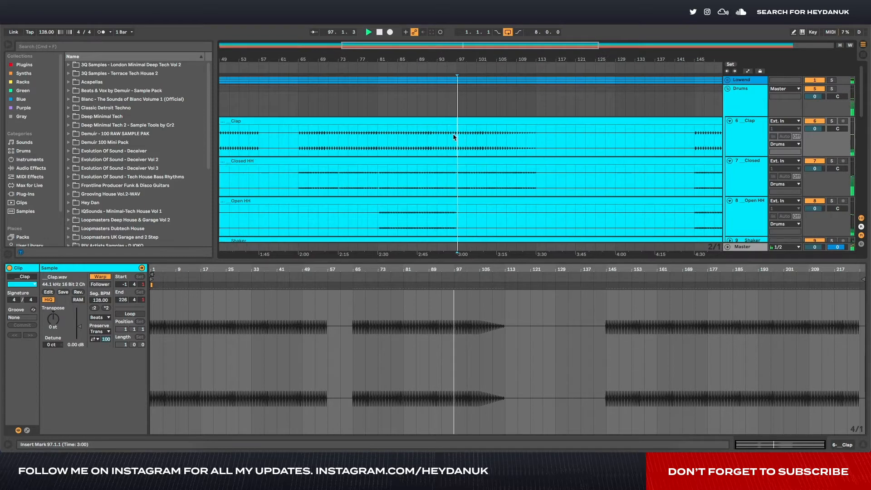
pyautogui.hscroll(10, 472, 139)
pyautogui.click(462, 147)
pyautogui.press('space')
pyautogui.press('space')
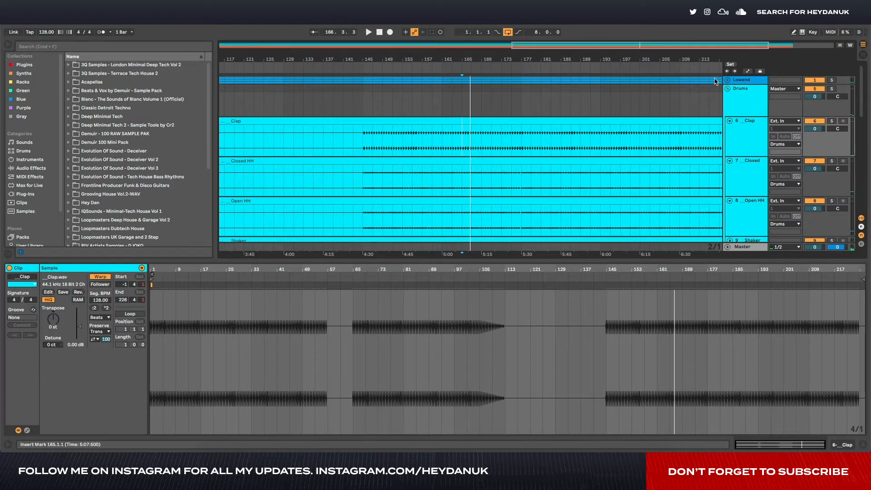
# - Fold all the track groups, reduce the clip view's height, and fit the whole arrangement in view
pyautogui.click(727, 89)
pyautogui.click(727, 123)
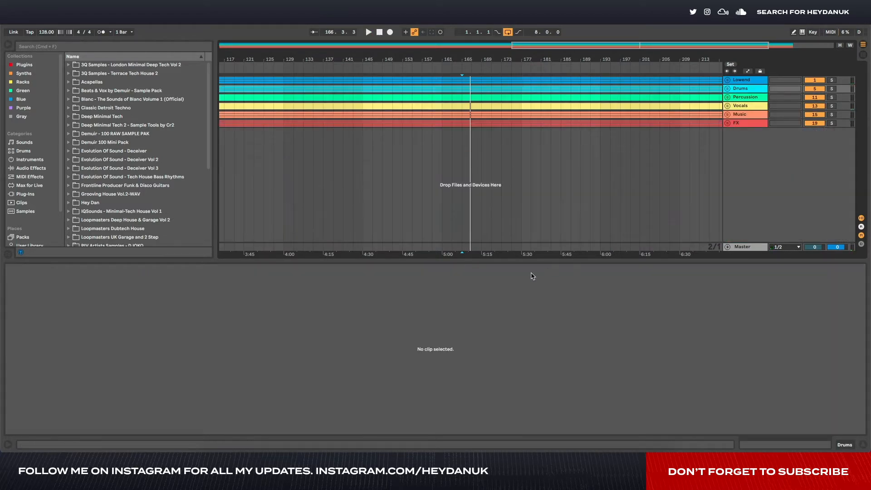
pyautogui.moveTo(530, 260); pyautogui.dragTo(531, 386)
pyautogui.hscroll(-5, 473, 94)
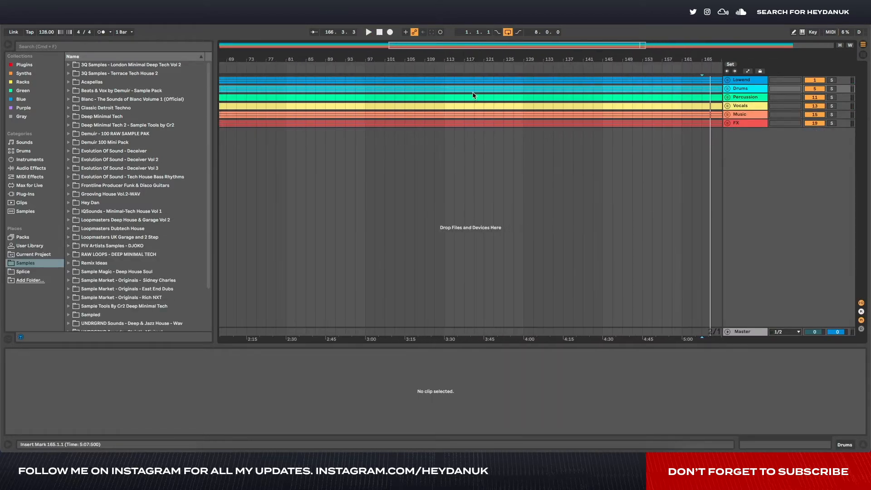
pyautogui.scroll(-5, 481, 93)
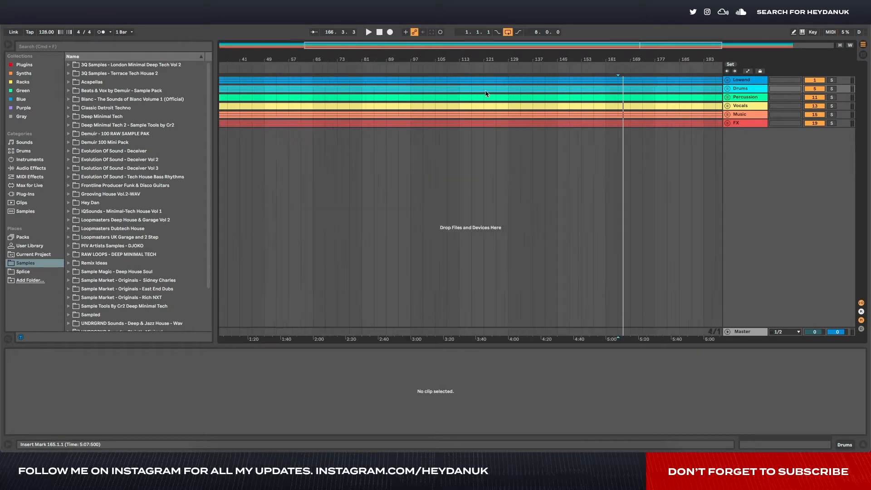
# - Unfold the Lowend group, expand its Kick, Sub Bass and Wide Bass tracks, and select the Sub Bass clip
pyautogui.click(728, 81)
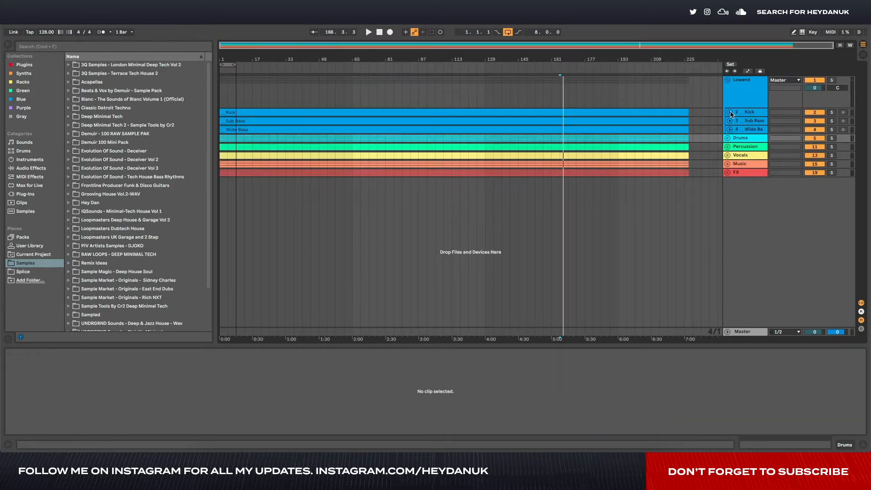
pyautogui.click(730, 112)
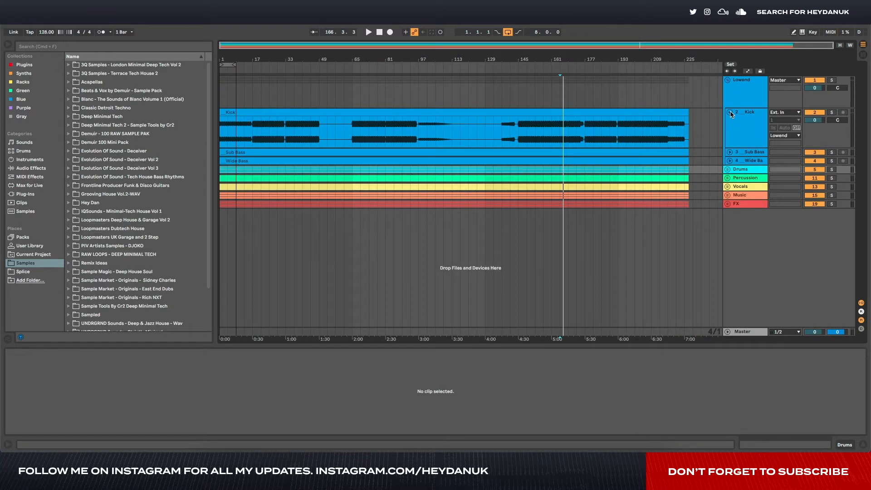
pyautogui.click(221, 71)
pyautogui.moveTo(587, 135); pyautogui.dragTo(294, 142)
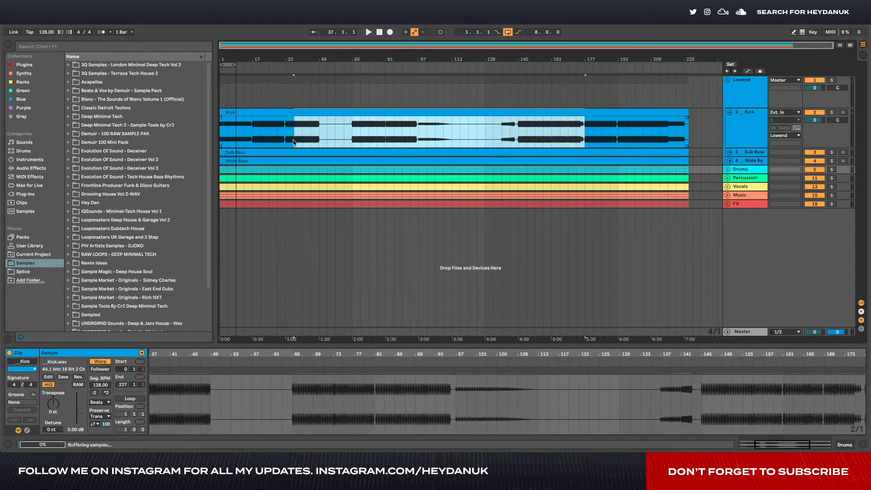
pyautogui.click(418, 151)
pyautogui.click(730, 152)
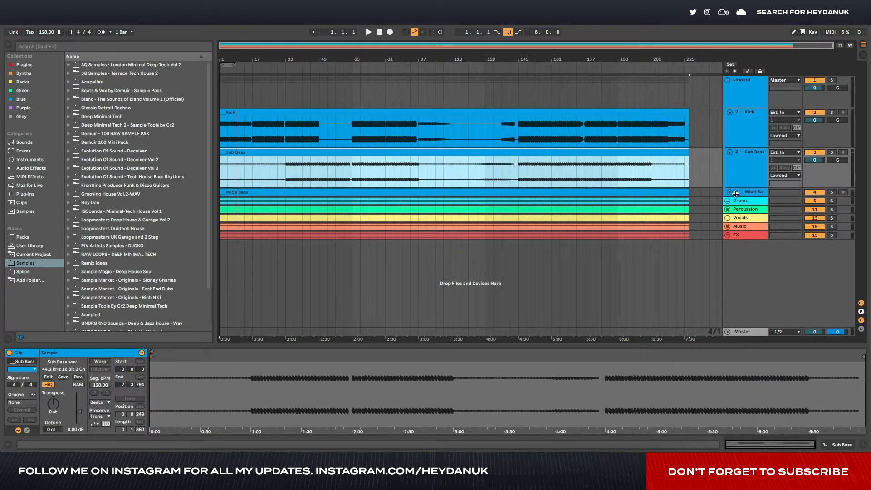
pyautogui.click(730, 192)
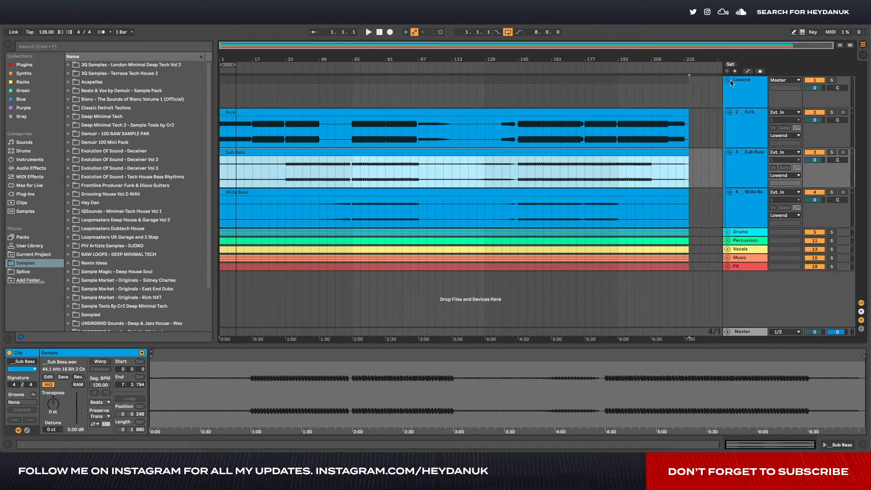
# - Unfold the Drums, Percussion, Vocals, Music and FX groups to show their tracks
pyautogui.click(729, 235)
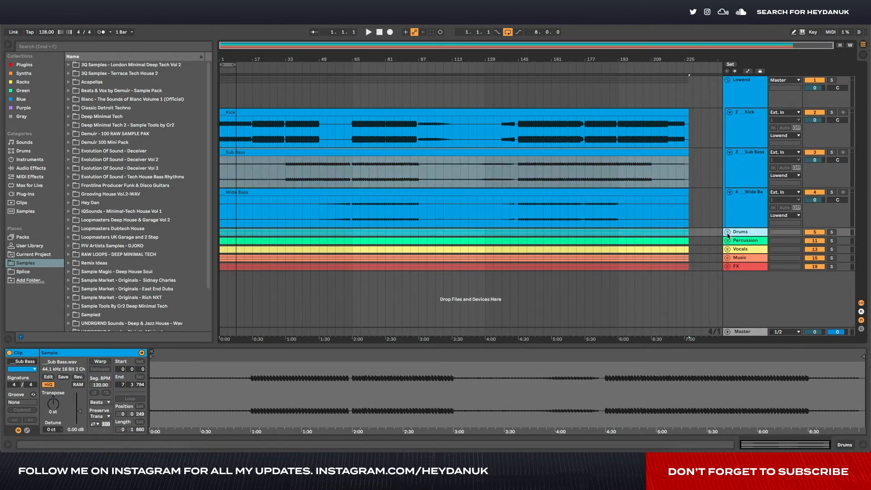
pyautogui.click(728, 232)
pyautogui.scroll(-5, 729, 279)
pyautogui.click(728, 276)
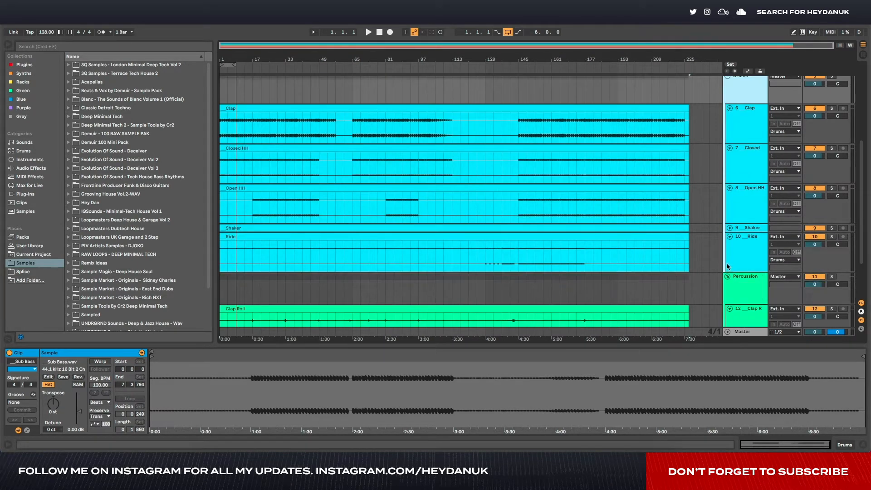
pyautogui.scroll(-3, 728, 280)
pyautogui.click(727, 288)
pyautogui.scroll(-3, 725, 289)
pyautogui.click(727, 293)
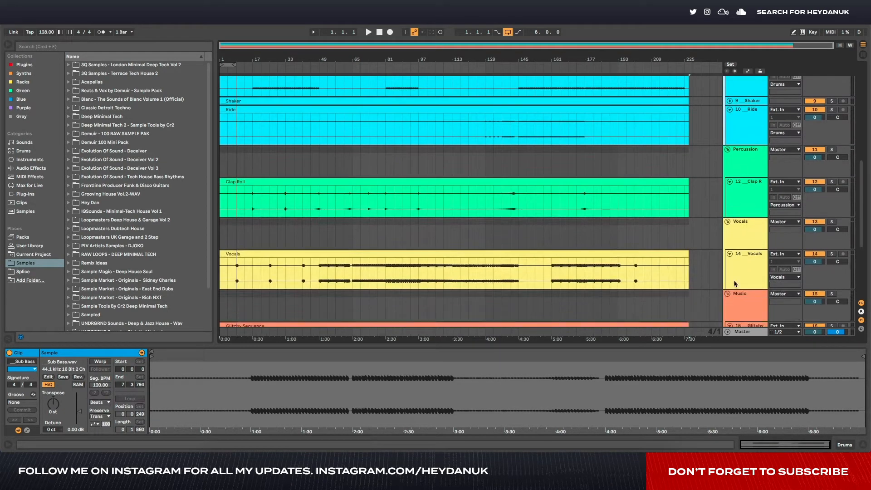
pyautogui.scroll(-3, 726, 295)
pyautogui.click(727, 302)
pyautogui.scroll(-3, 727, 302)
pyautogui.scroll(15, 675, 238)
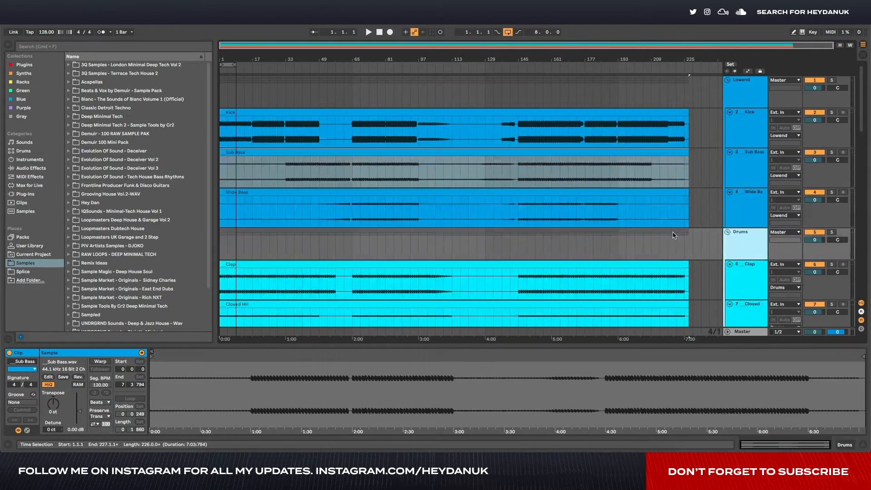
# - Add locators for DJ Intro, Intro, Break, Drop, Long Breakdown, Drop, Outro and DJ Outro at bars 1, 33, 49, 65, 97, 145, 177 and 209
pyautogui.scroll(10, 261, 115)
pyautogui.scroll(-4, 256, 112)
pyautogui.scroll(-5, 257, 112)
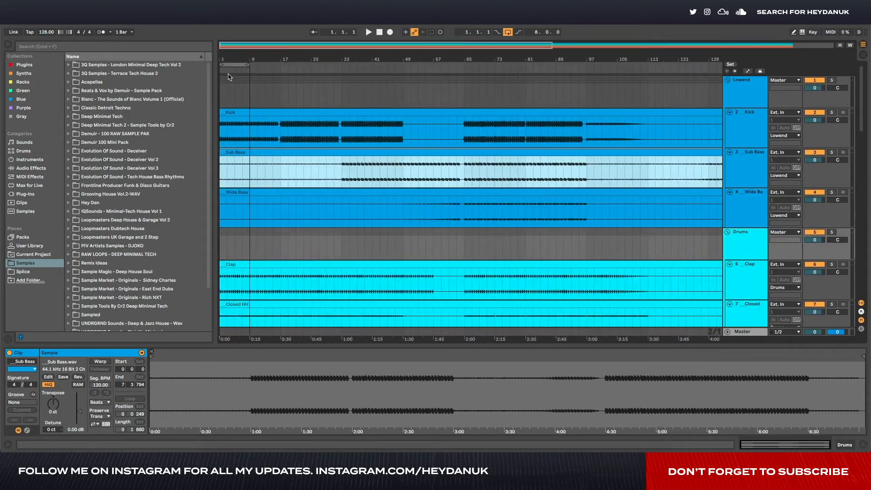
pyautogui.rightClick(220, 71)
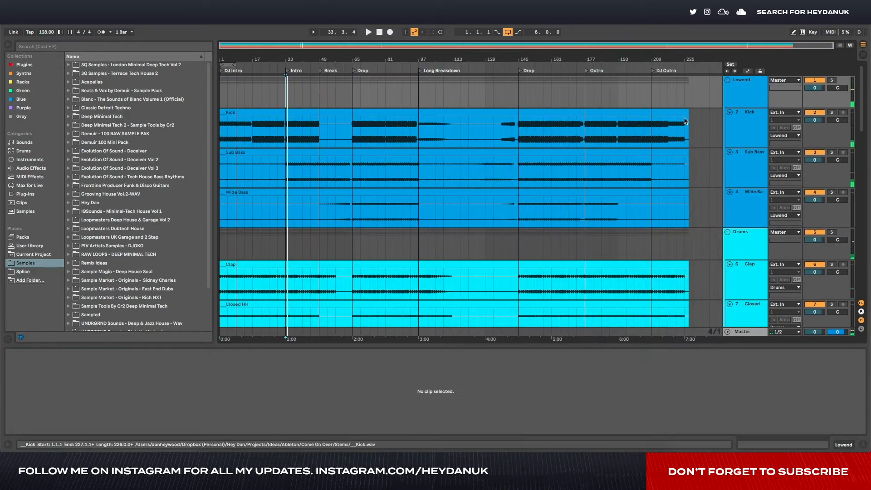
# - Fold the unfolded groups from Lowend to FX down to their group headers
pyautogui.click(727, 81)
pyautogui.click(728, 89)
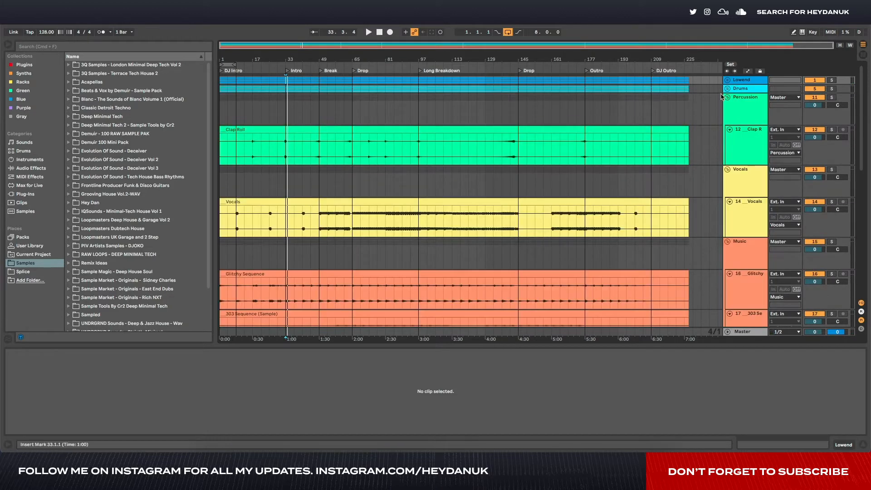
pyautogui.click(727, 97)
pyautogui.click(727, 106)
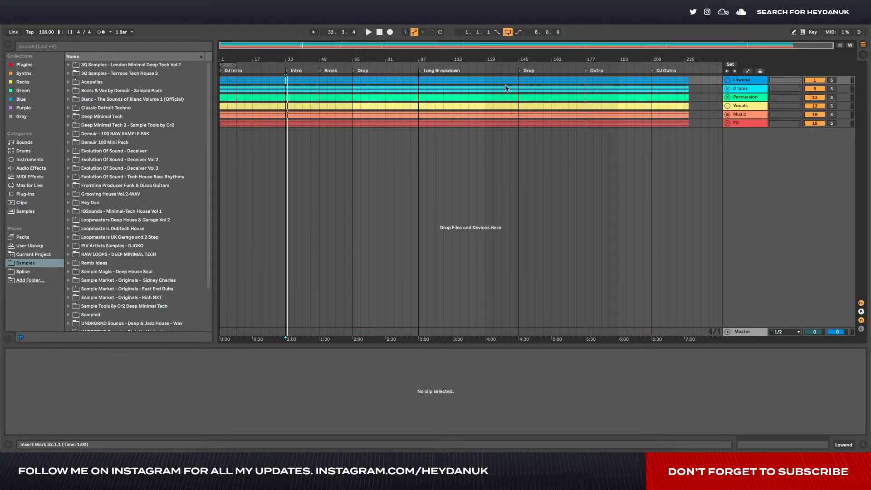
# - Unfold the Lowend, Drums, Percussion and Vocals groups, expand the Shaker track, and set the insert marker at bar 65 on the Clap track
pyautogui.click(727, 80)
pyautogui.click(727, 231)
pyautogui.scroll(-5, 731, 286)
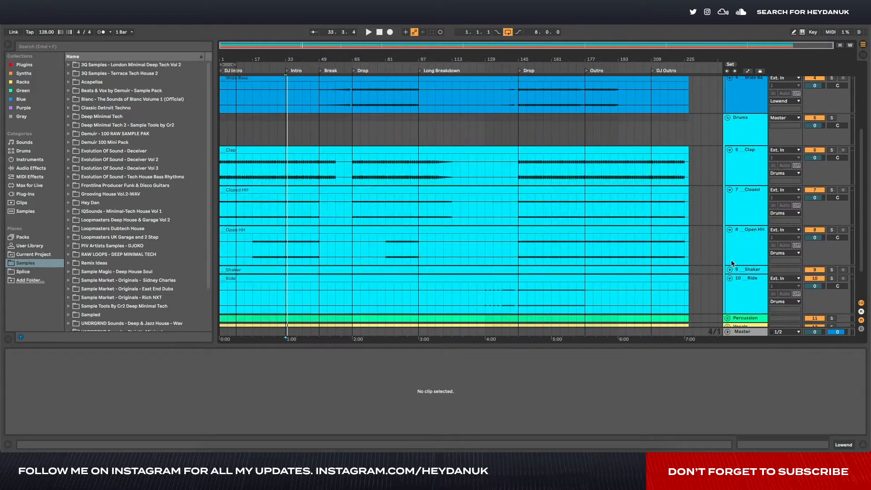
pyautogui.click(727, 299)
pyautogui.scroll(-3, 727, 298)
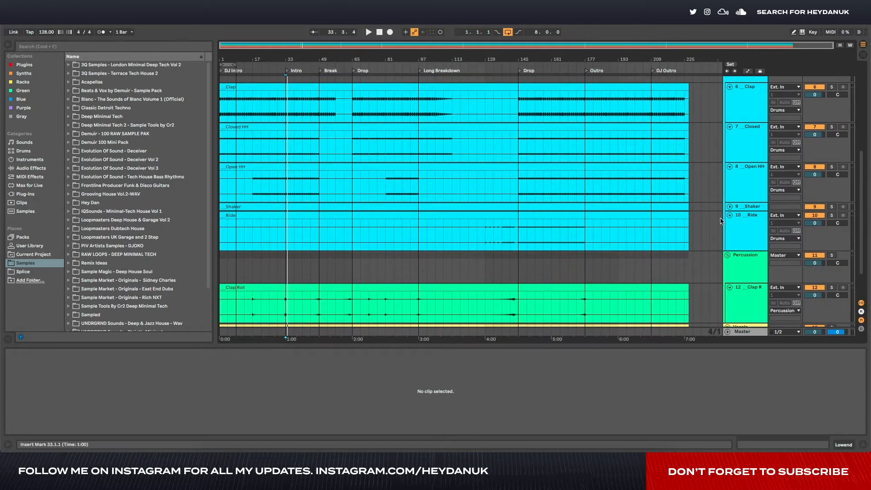
pyautogui.click(729, 207)
pyautogui.click(353, 105)
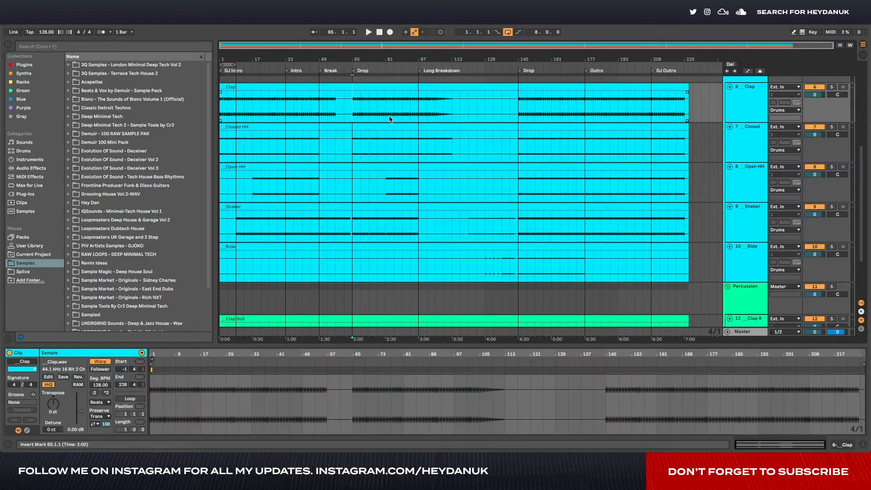
pyautogui.scroll(-5, 739, 255)
pyautogui.click(727, 285)
pyautogui.scroll(-4, 740, 286)
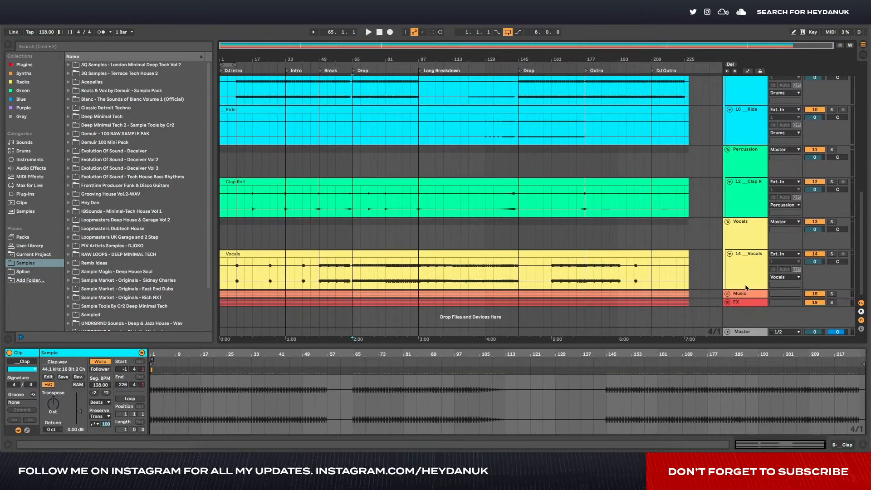
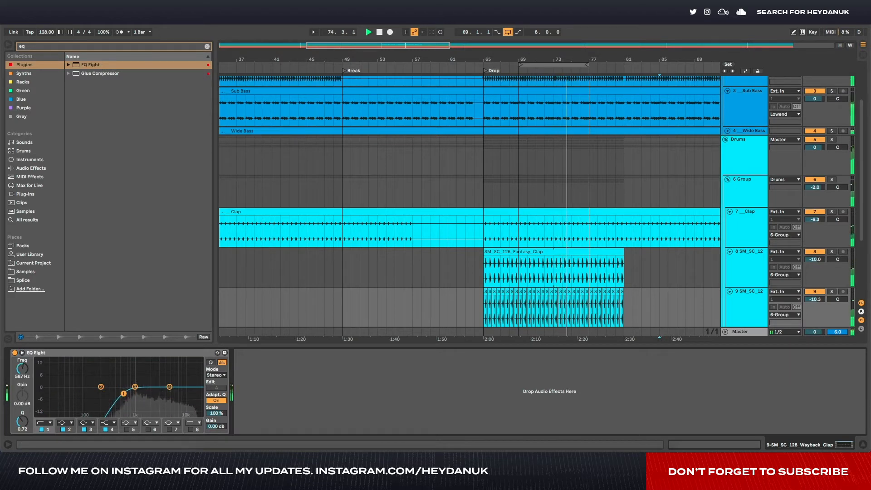
# - Raise band 4 of EQ Eight on the Wayback Clap track by 3.10 dB at 7.26 kHz and stop playback
pyautogui.moveTo(169, 387); pyautogui.dragTo(177, 381)
pyautogui.press('space')
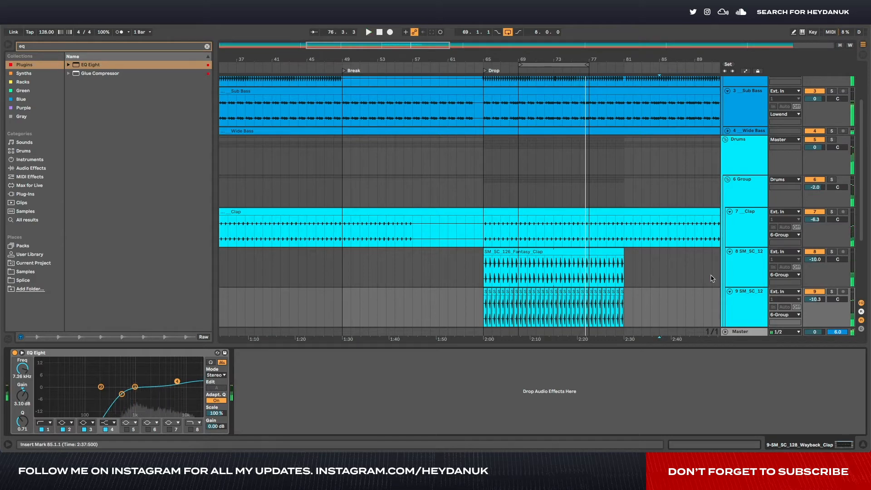
# - Add an EQ Eight after Ozone Imager on the clap group and play the layered claps from bar 65
pyautogui.scroll(-3, 636, 269)
pyautogui.click(747, 250)
pyautogui.click(748, 143)
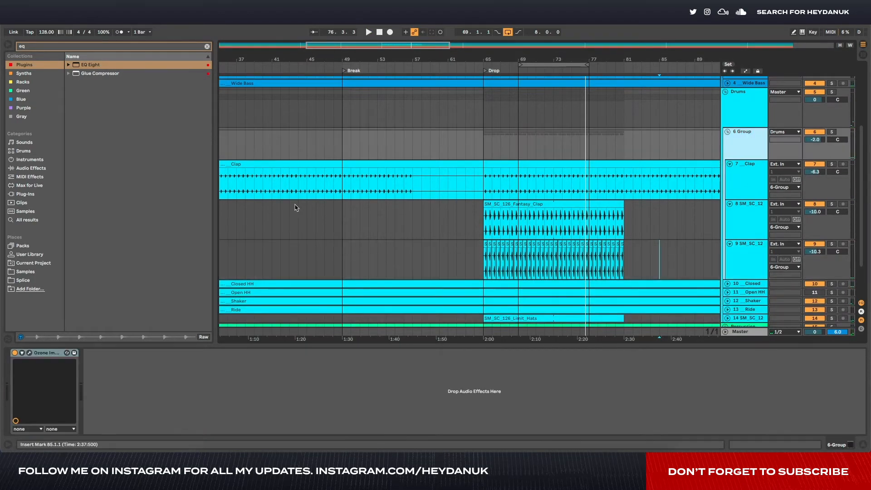
pyautogui.moveTo(90, 65); pyautogui.dragTo(123, 184)
pyautogui.moveTo(202, 391); pyautogui.dragTo(213, 409)
pyautogui.press('space')
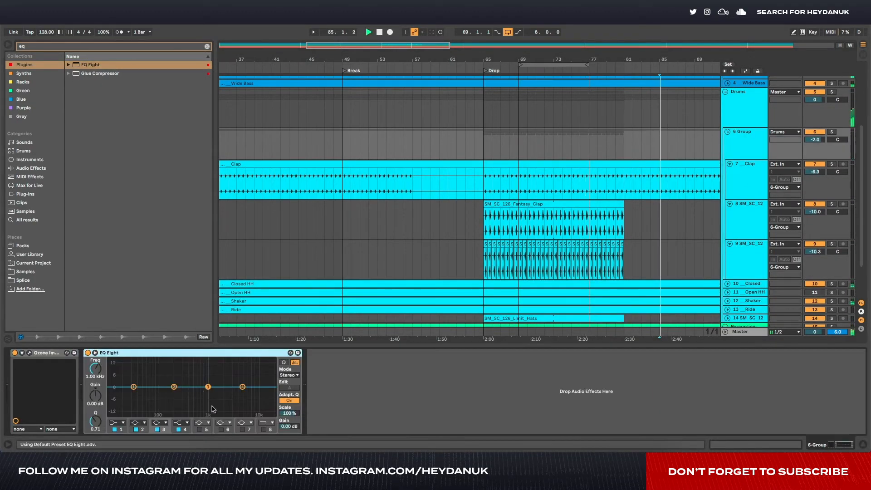
pyautogui.click(488, 223)
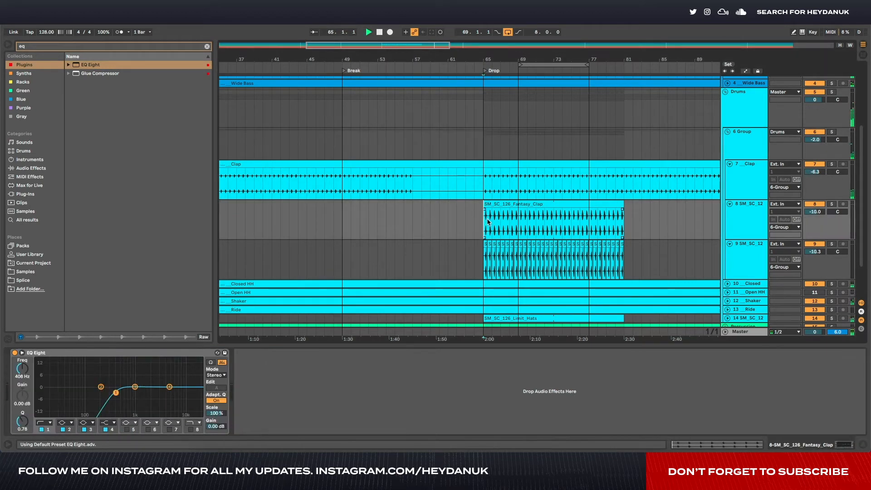
pyautogui.click(744, 141)
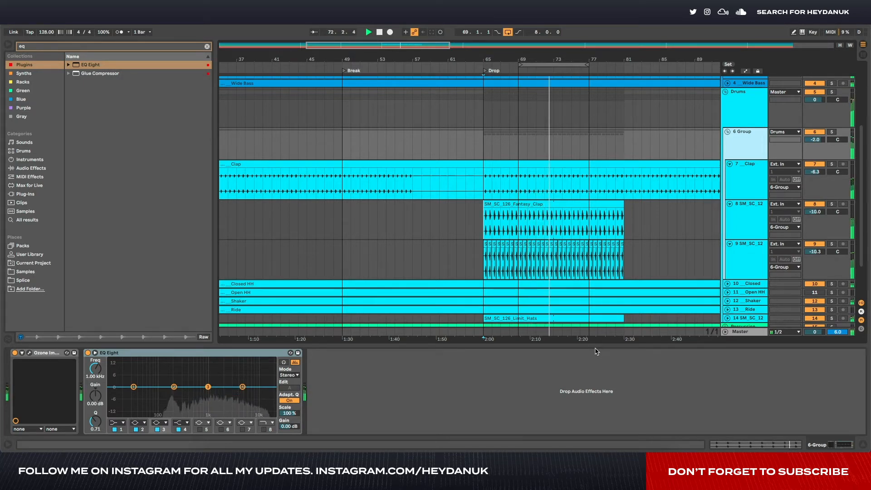
# - Open the bx_solo plug-in on the Master track and play the drop from bar 65
pyautogui.click(753, 331)
pyautogui.click(171, 353)
pyautogui.press('space')
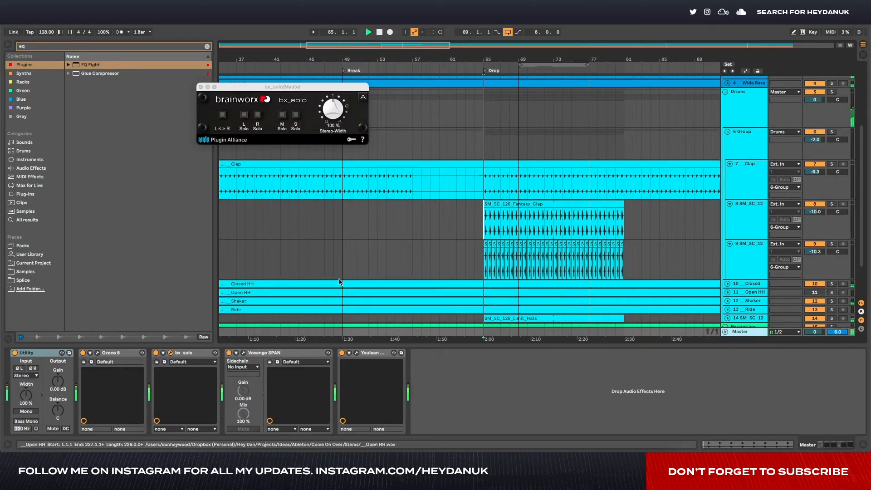
# - Fold the Clap, Fantasy Clap and Wayback Clap tracks, select their group and stop playback
pyautogui.click(733, 165)
pyautogui.click(729, 164)
pyautogui.click(729, 172)
pyautogui.click(732, 174)
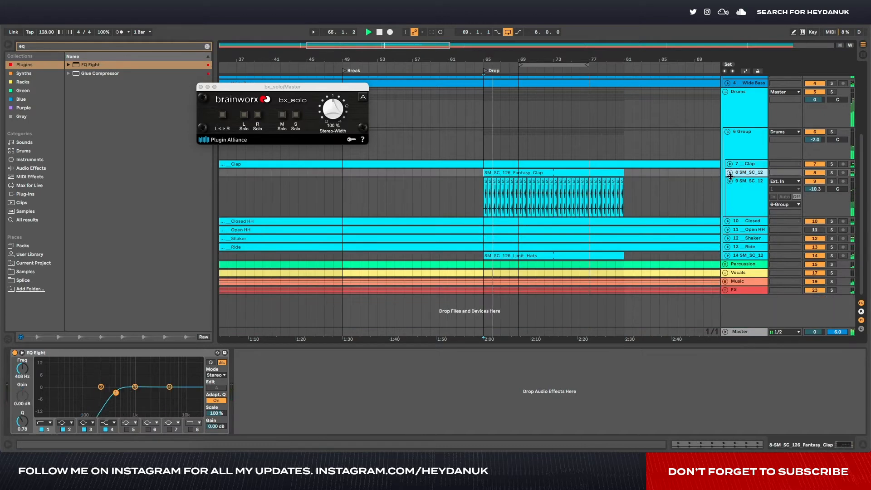
pyautogui.click(729, 181)
pyautogui.click(749, 149)
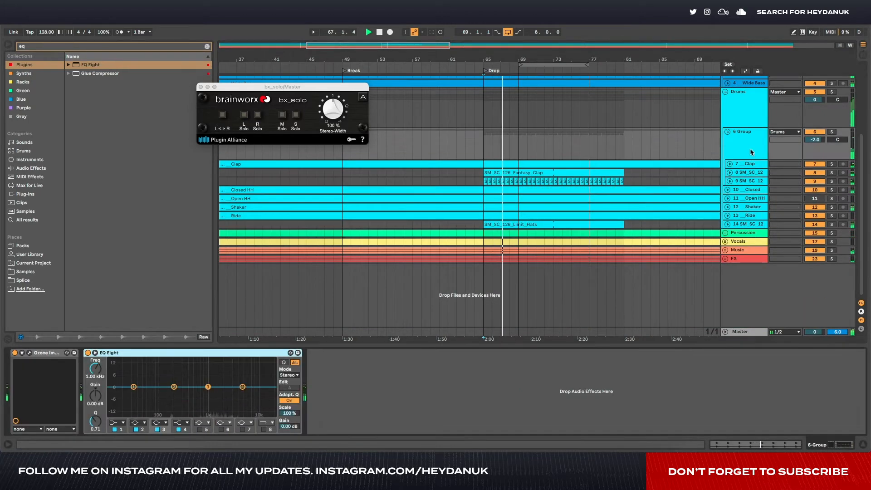
pyautogui.press('space')
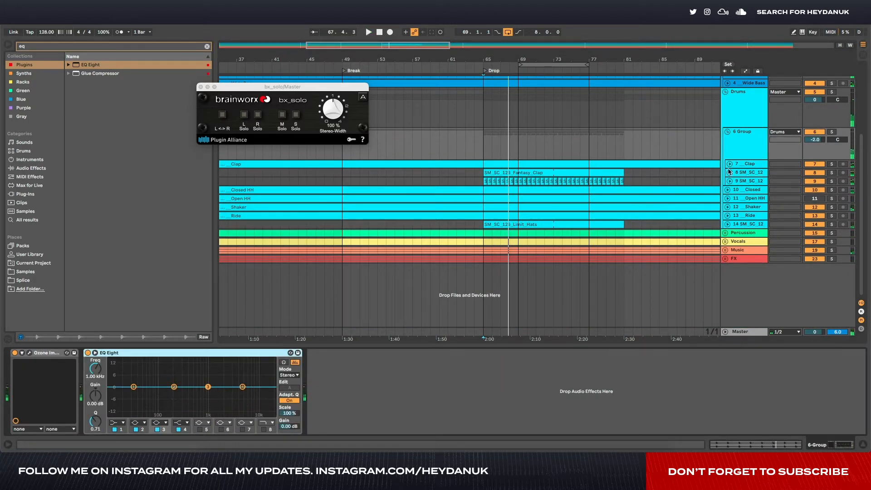
# - Fold the clap group and close the bx_solo plug-in window
pyautogui.hscroll(2, 711, 141)
pyautogui.click(727, 132)
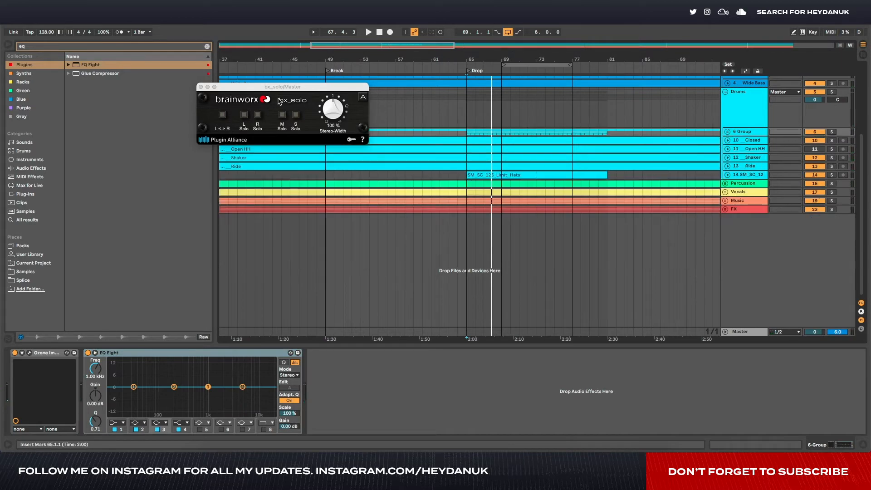
pyautogui.click(200, 86)
pyautogui.hscroll(15, 487, 133)
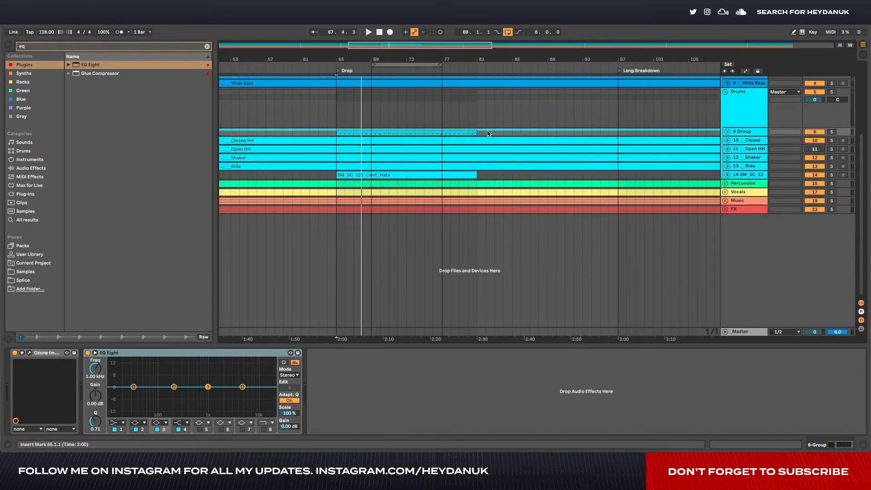
# - Unfold the clap group, audition the Clap track's EQ Eight from bar 65, and fold the Clap track
pyautogui.click(727, 132)
pyautogui.press('space')
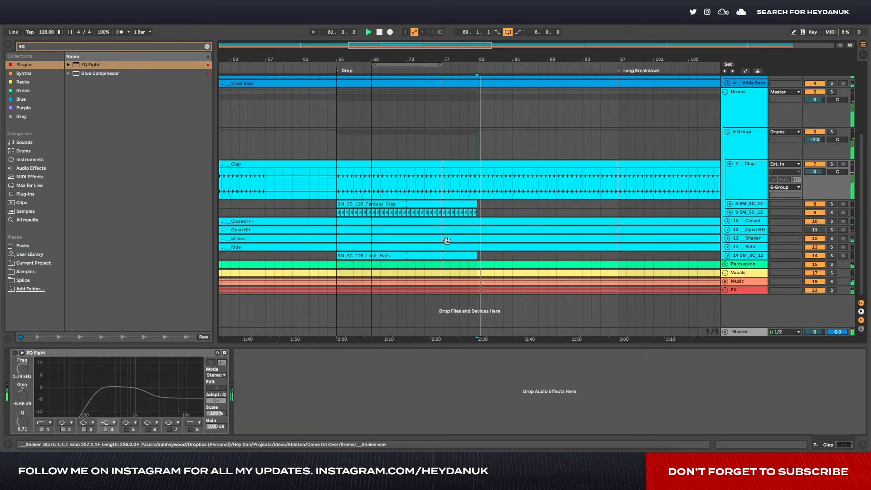
pyautogui.click(337, 181)
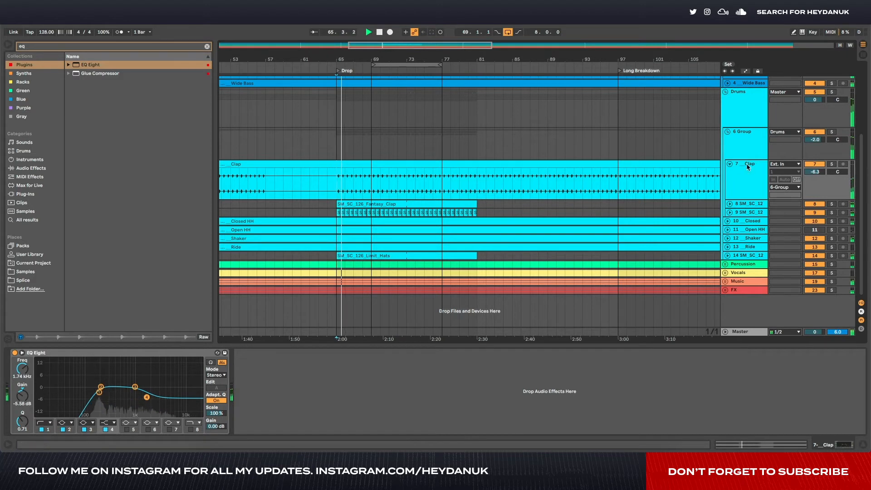
pyautogui.press('space')
pyautogui.click(730, 163)
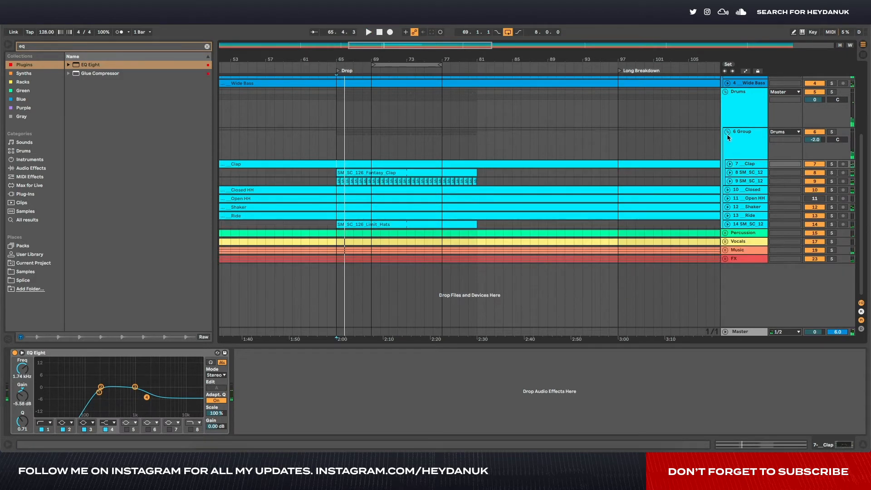
# - Set the clap group's volume to -3.0 dB and fold the group
pyautogui.click(759, 137)
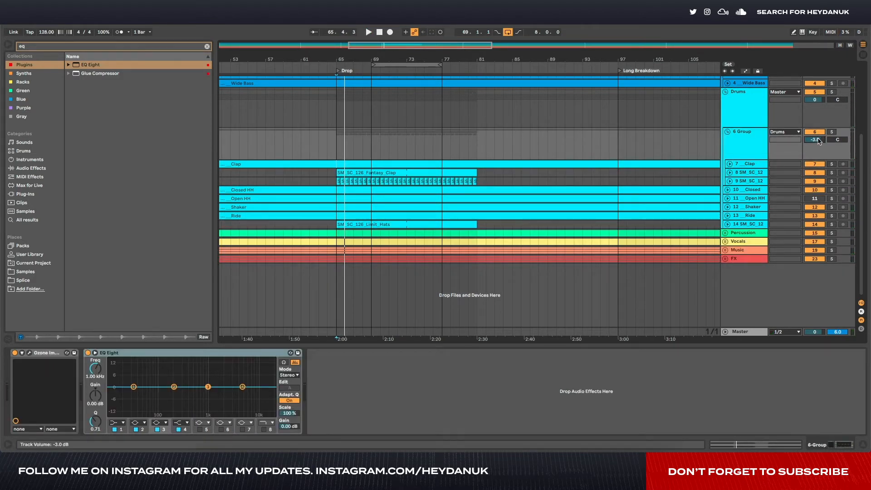
pyautogui.click(728, 132)
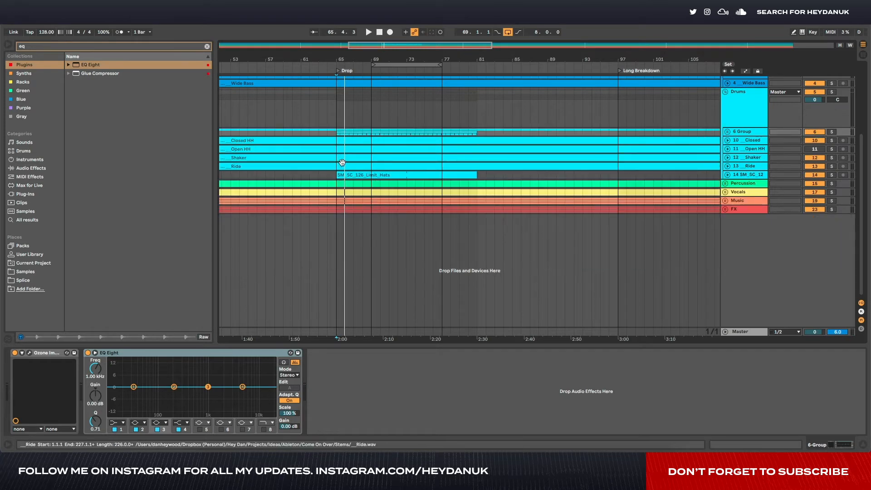
# - Listen to the drums from bar 65, then select the Limit Hats track and stop playback
pyautogui.click(340, 120)
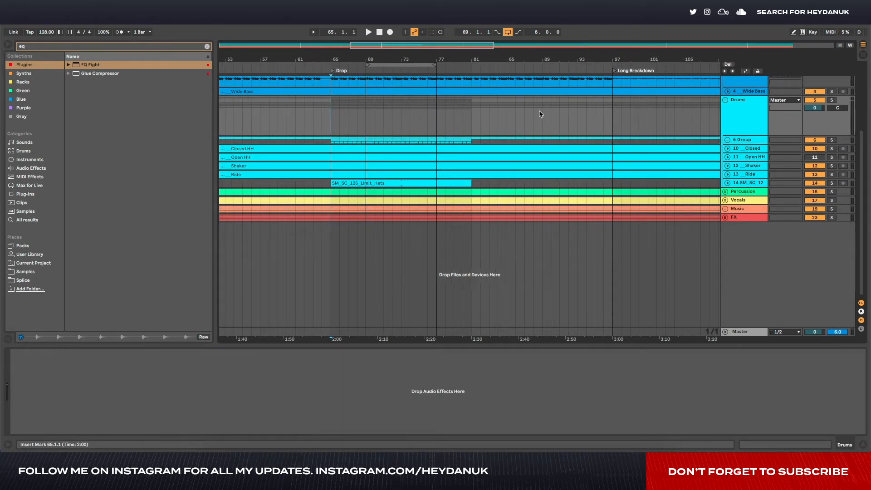
pyautogui.click(727, 158)
pyautogui.click(728, 158)
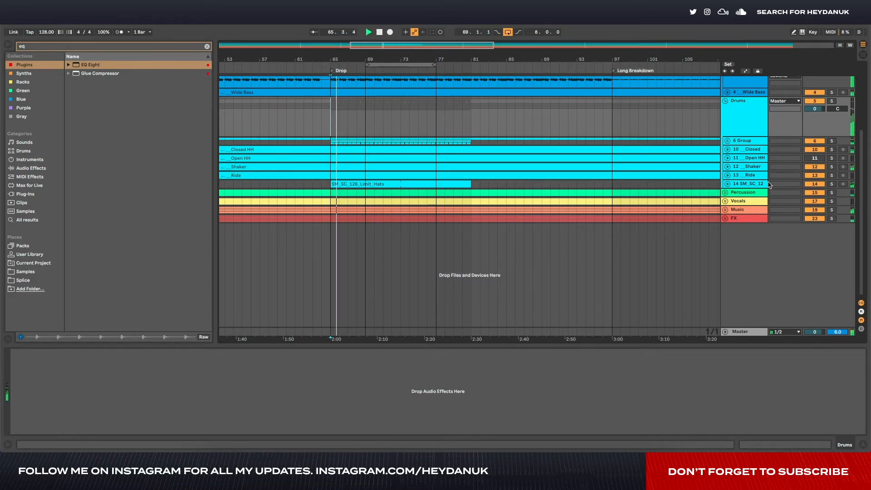
pyautogui.click(492, 183)
pyautogui.press('space')
# - Clear the browser search and expand the Sidney Charles Hi Hat Loops folder in Samples
pyautogui.click(207, 47)
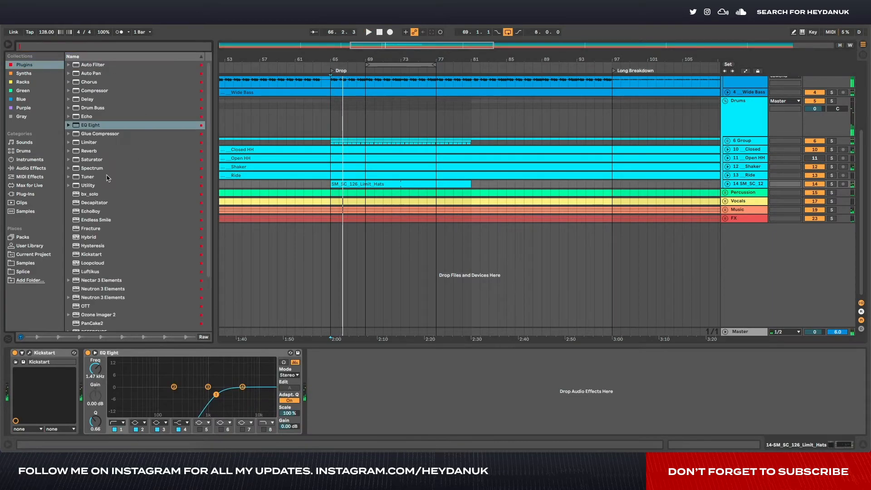
pyautogui.click(26, 263)
pyautogui.scroll(-5, 78, 167)
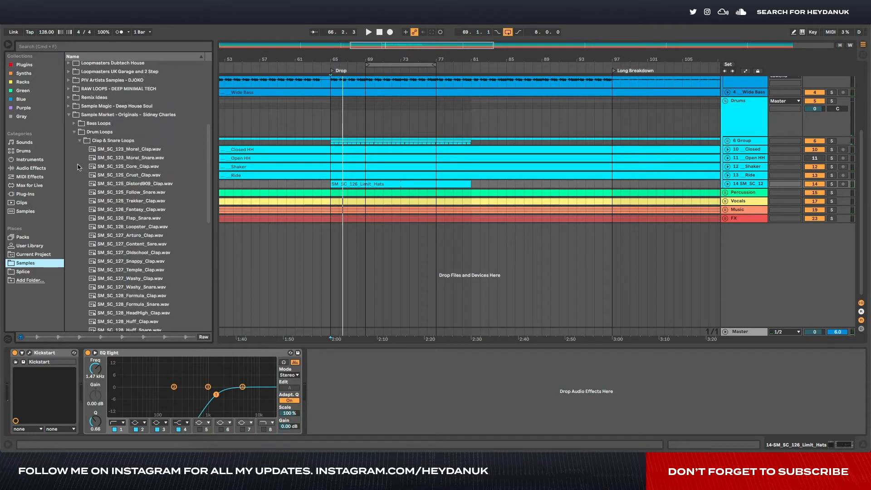
pyautogui.click(78, 144)
pyautogui.press('Down')
pyautogui.press('Down')
pyautogui.press('Right')
pyautogui.press('Down')
pyautogui.press('Down')
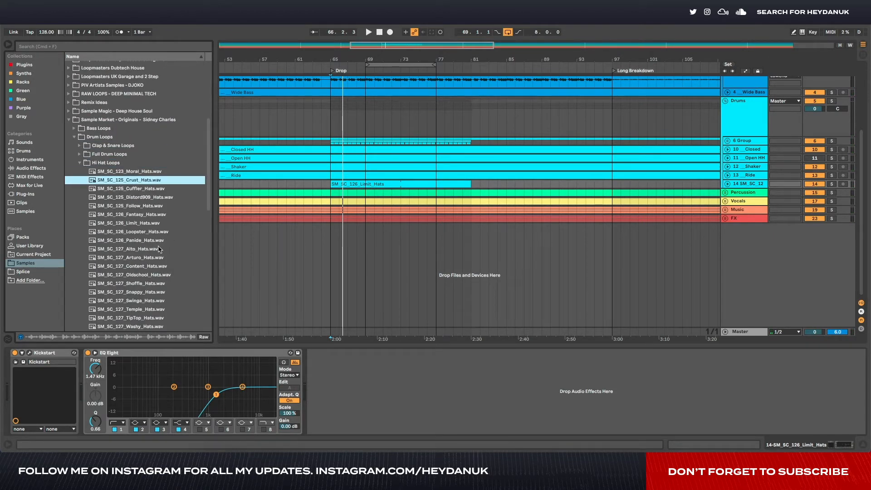
# - Audition the hi-hat loops from Loopster Hats to Snappy Hats against the playing drop
pyautogui.scroll(-3, 159, 249)
pyautogui.click(146, 201)
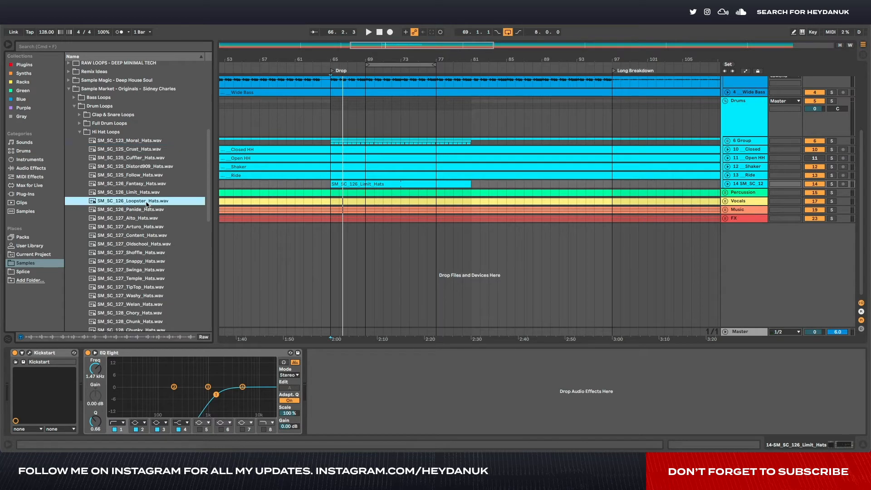
pyautogui.press('space')
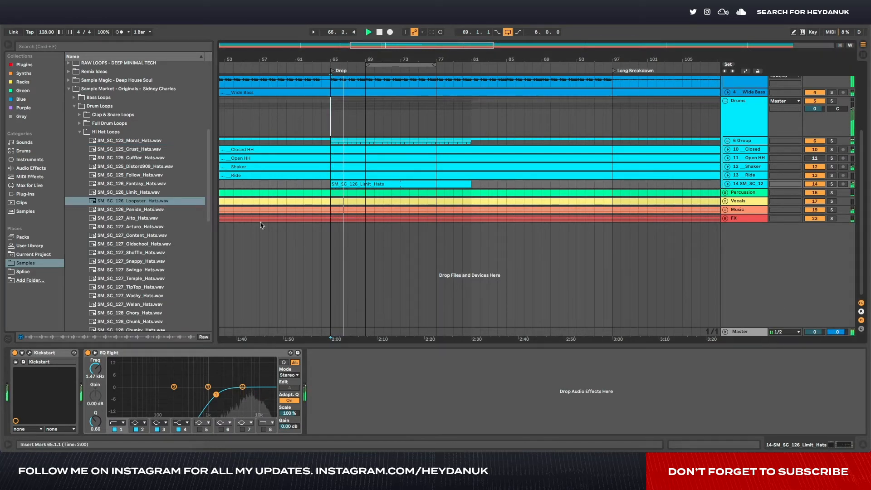
pyautogui.press('Down')
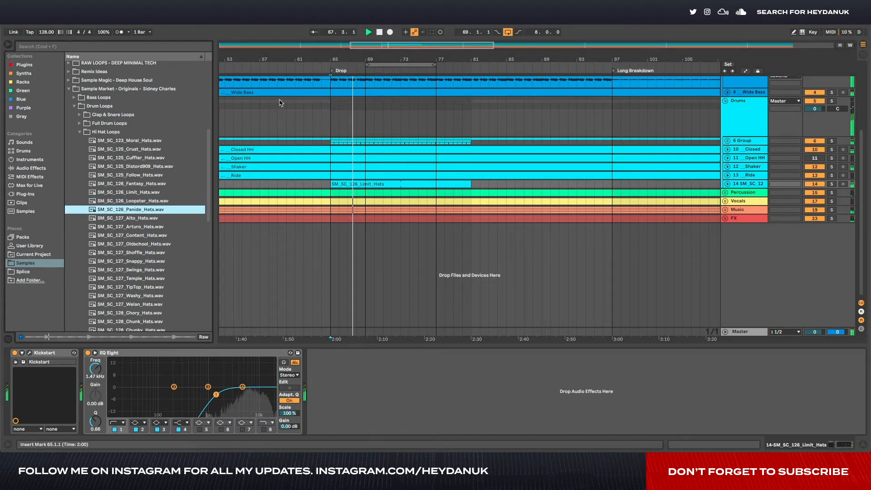
pyautogui.press('Down')
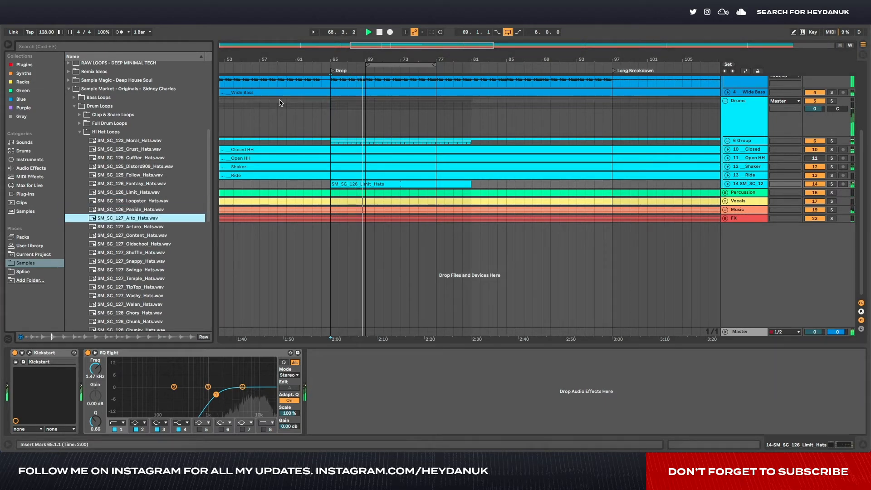
pyautogui.press('Down')
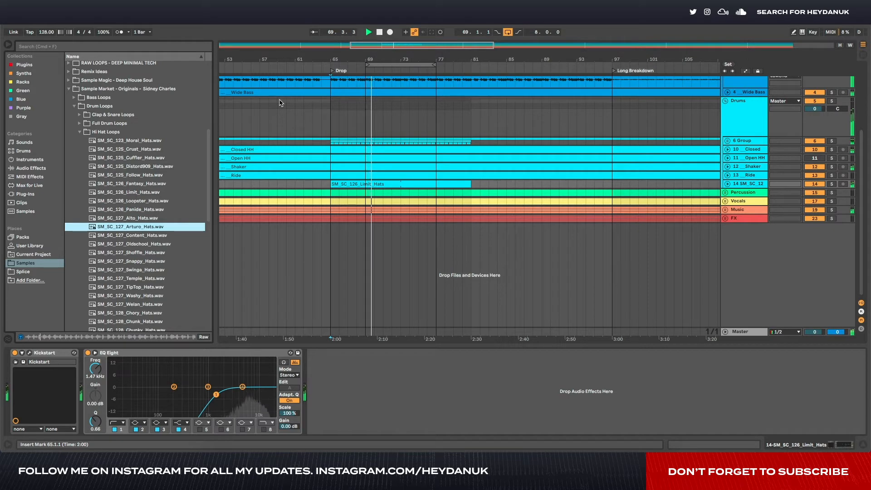
pyautogui.press('Down')
pyautogui.press('Down')
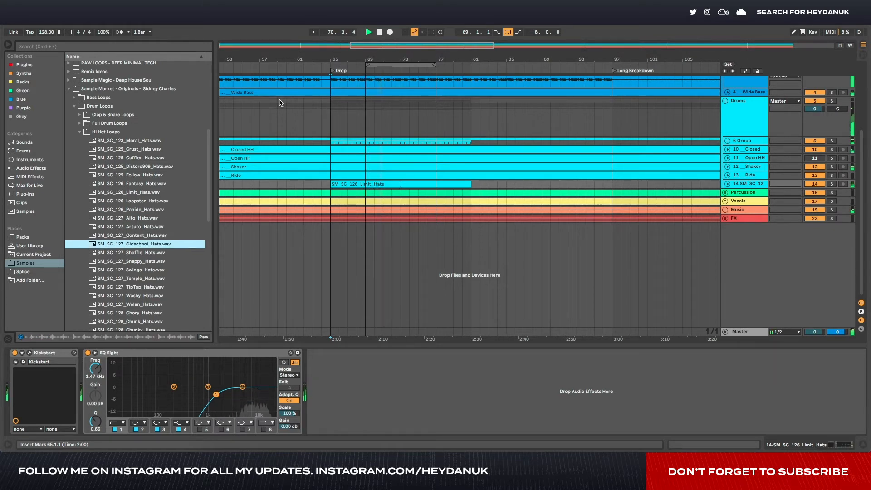
pyautogui.press('Down')
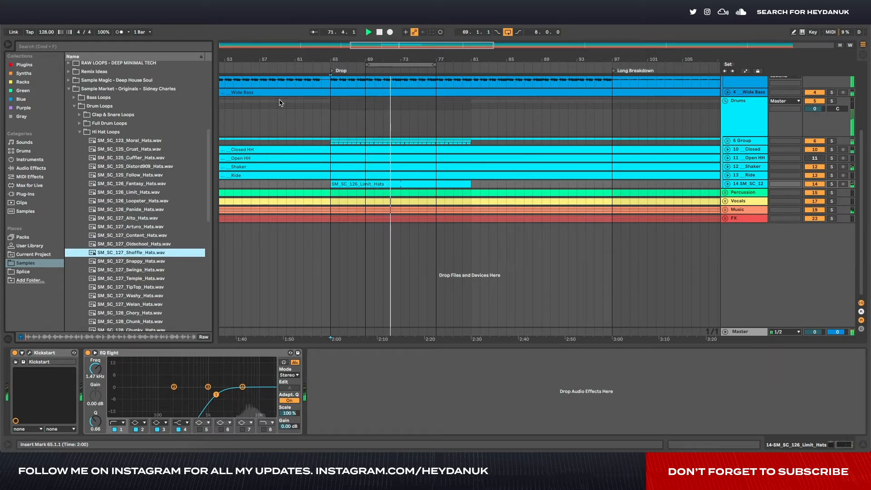
pyautogui.press('Down')
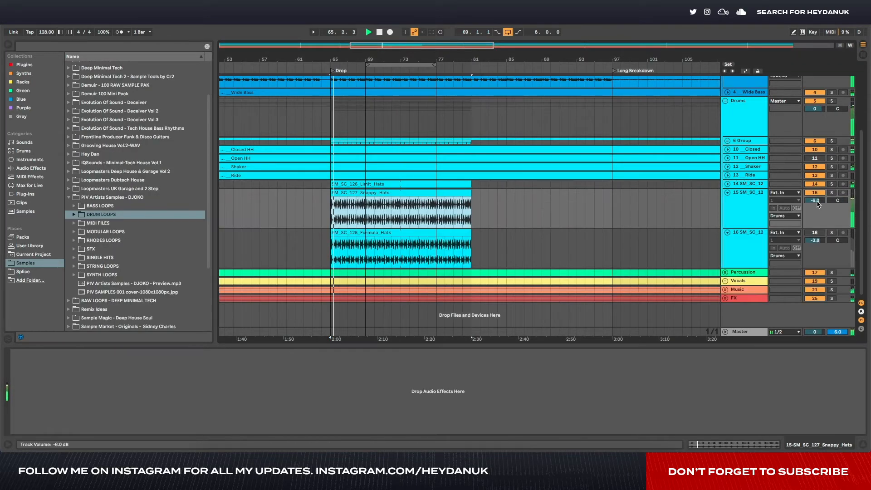
# - Lower the Snappy Hats track's volume and add the Kickstart plug-in to the track
pyautogui.moveTo(818, 202); pyautogui.dragTo(818, 209)
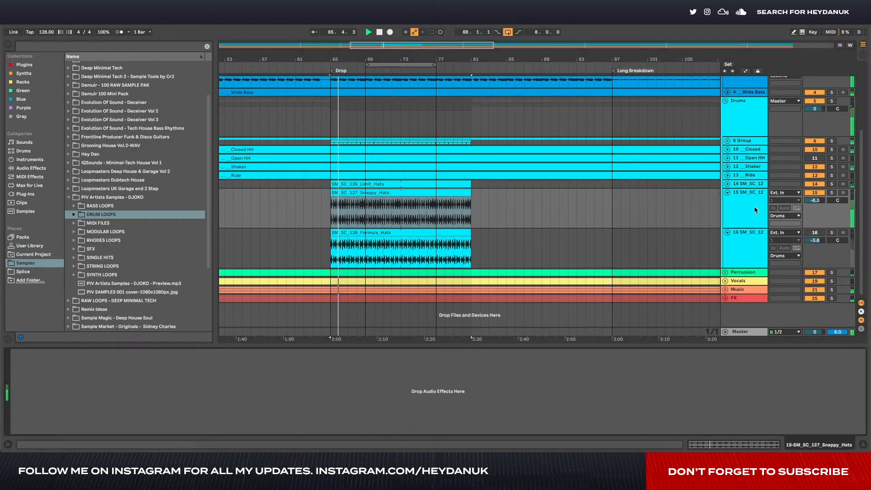
pyautogui.click(72, 46)
pyautogui.write('kick')
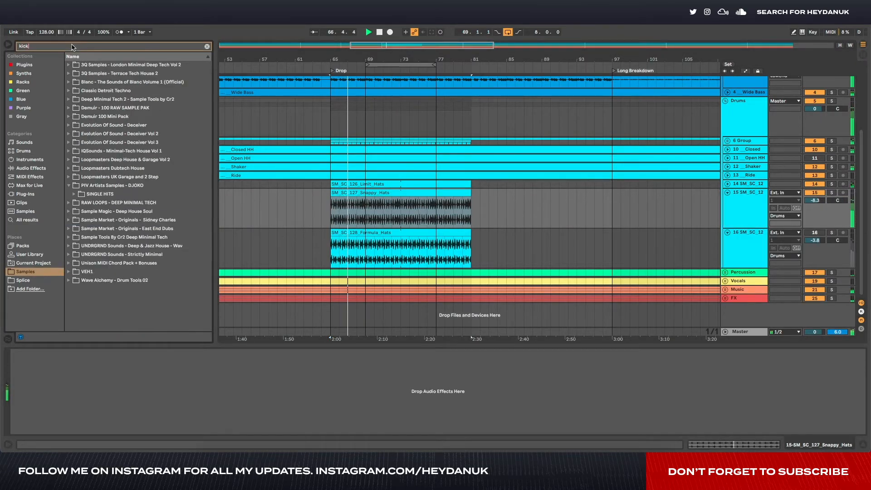
pyautogui.moveTo(88, 92); pyautogui.dragTo(87, 362)
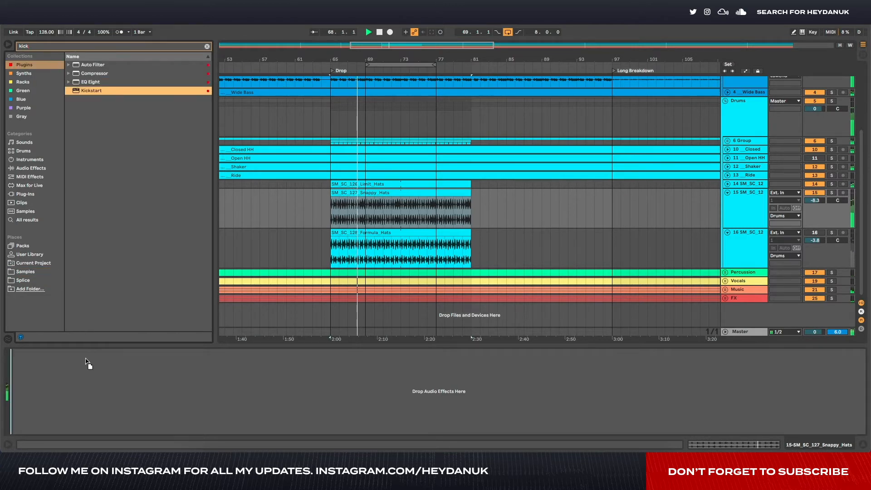
# - Add an EQ Eight after Kickstart, switch Kickstart to its second curve, and close its window
pyautogui.moveTo(184, 364); pyautogui.dragTo(183, 364)
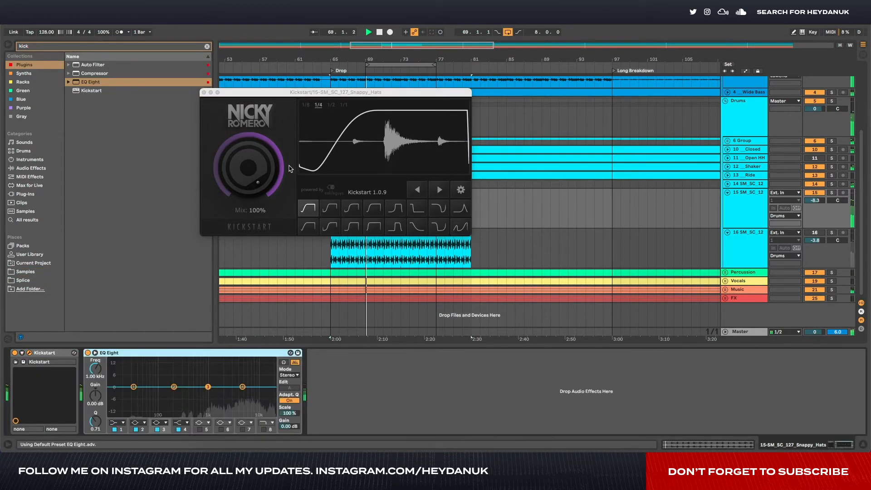
pyautogui.click(330, 208)
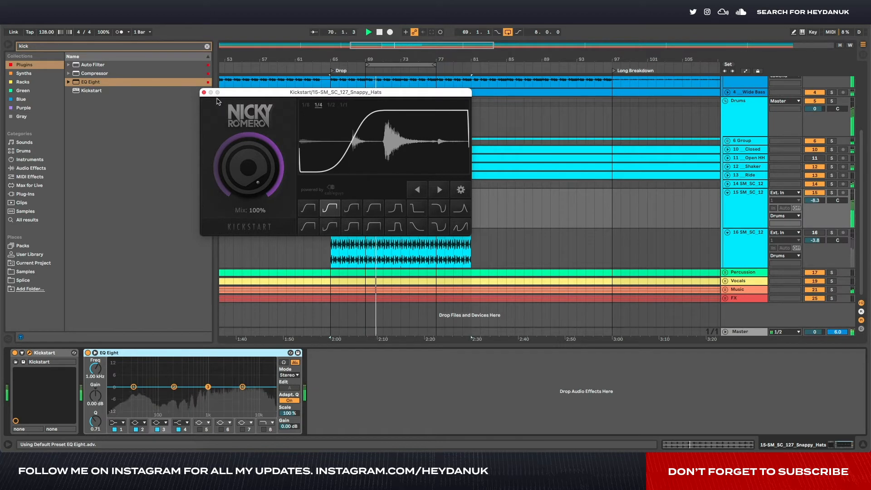
pyautogui.click(203, 92)
# - Change band 1 of the Snappy Hats track's EQ Eight to a low-cut filter
pyautogui.click(116, 423)
pyautogui.click(116, 436)
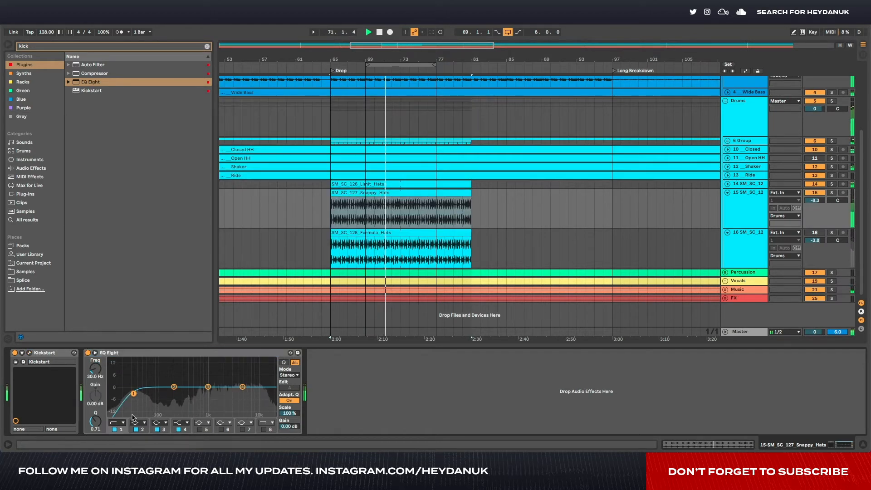
# - On the Snappy Hats EQ Eight, raise the low-cut frequency and set band 4 to -1.61 dB at 5.16 kHz
pyautogui.moveTo(134, 393); pyautogui.dragTo(191, 392)
pyautogui.moveTo(244, 388); pyautogui.dragTo(244, 392)
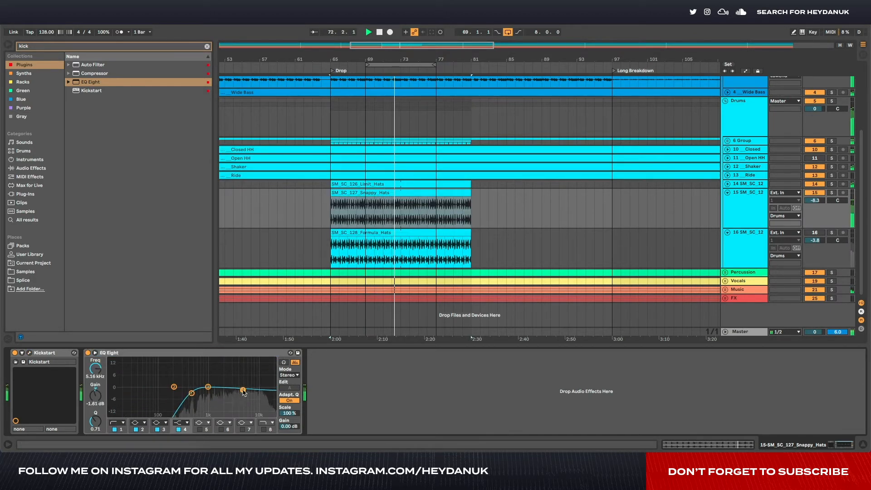
# - Copy Kickstart and EQ Eight from the Snappy Hats track onto the Formula Hats track and switch off band 4 in the copied EQ
pyautogui.click(759, 200)
pyautogui.click(159, 352)
pyautogui.keyDown('shift'); pyautogui.click(62, 353); pyautogui.keyUp('shift')
pyautogui.click(729, 249)
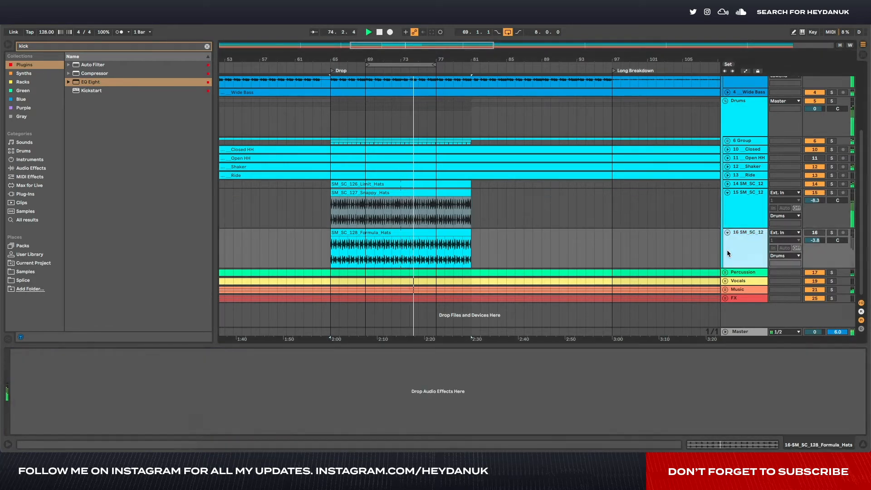
pyautogui.click(307, 403)
pyautogui.hotkey('ctrl', 'v')
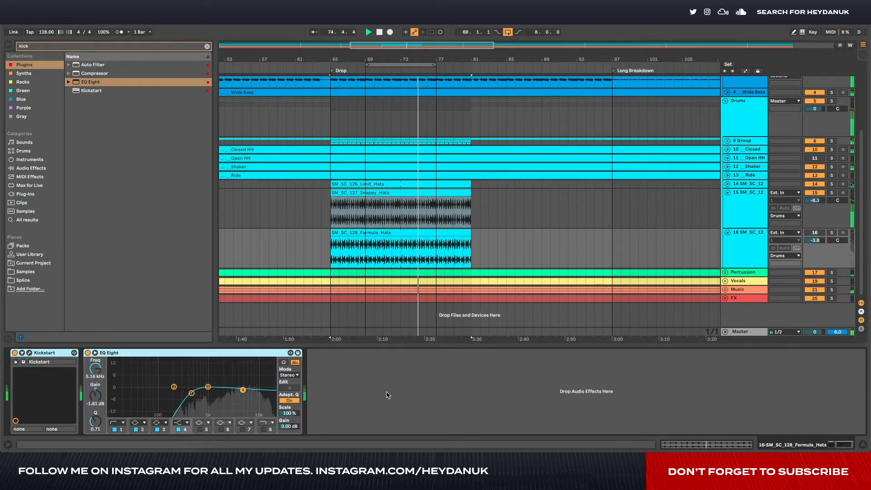
pyautogui.click(179, 429)
# - Deactivate the Snappy Hats track, activate the Formula Hats track and lower its volume to -7.9 dB during playback
pyautogui.press('space')
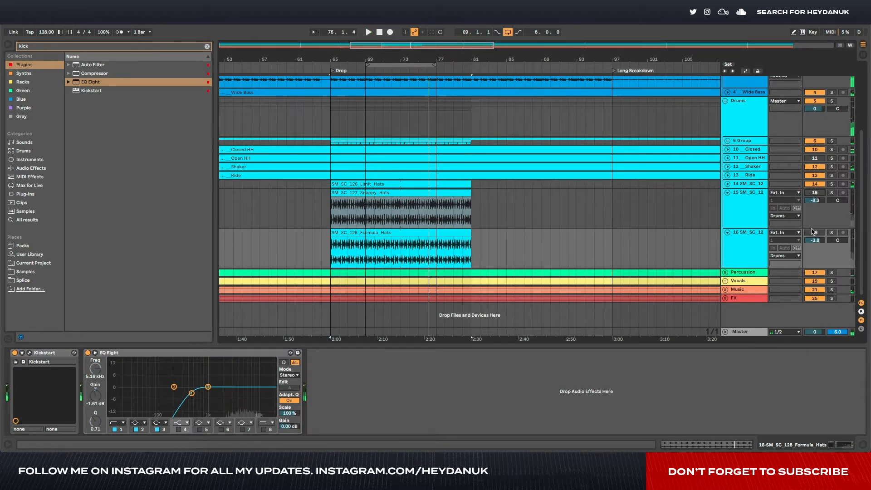
pyautogui.click(814, 233)
pyautogui.press('space')
pyautogui.click(368, 262)
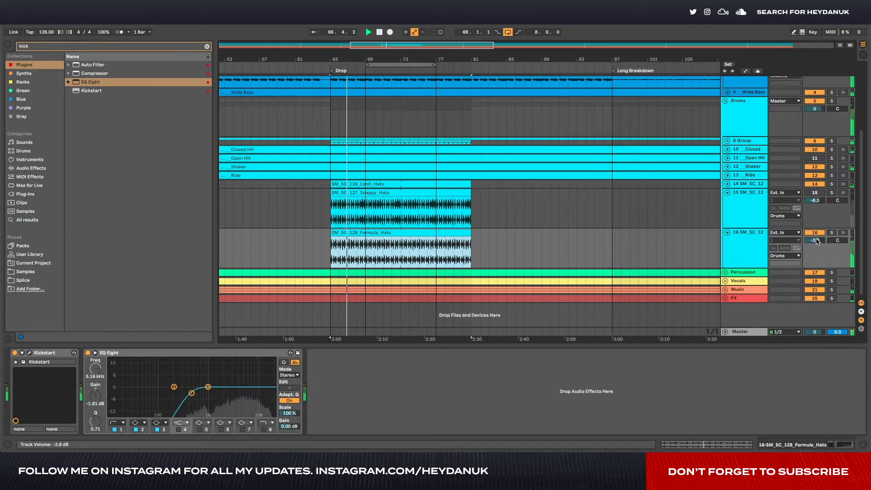
pyautogui.moveTo(817, 242); pyautogui.dragTo(817, 261)
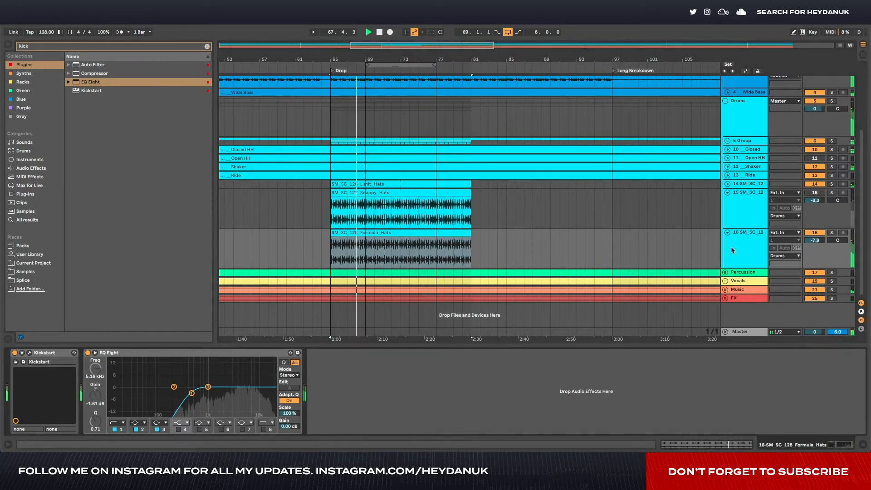
# - Search the browser for "tantr" and add the Tantra plug-in after EQ Eight on the Formula Hats track
pyautogui.click(174, 46)
pyautogui.write('tant')
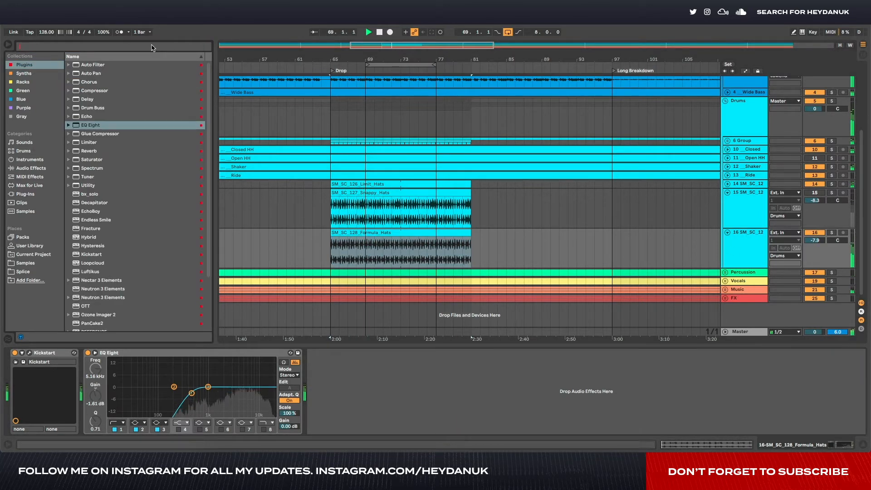
pyautogui.write('r')
pyautogui.moveTo(88, 64); pyautogui.dragTo(380, 383)
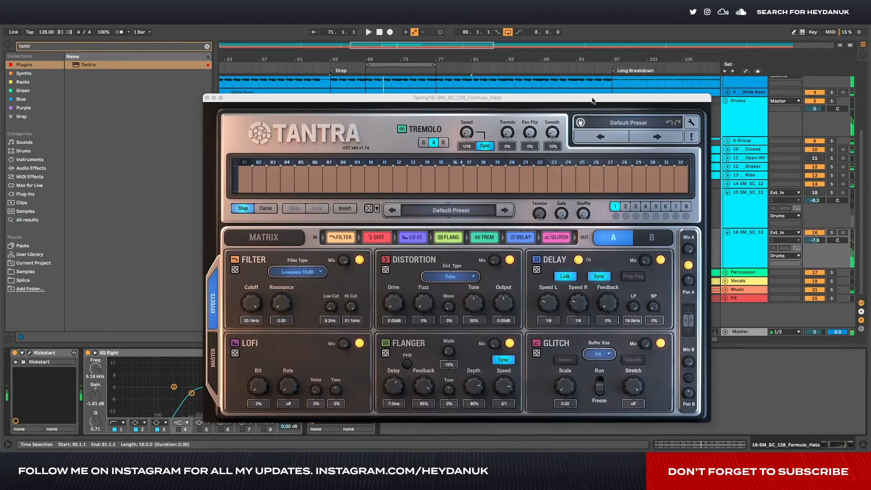
pyautogui.moveTo(589, 101); pyautogui.dragTo(668, 93)
# - Load Tantra's PAD Heaven preset from Factory Set A and play the drop with it
pyautogui.click(727, 117)
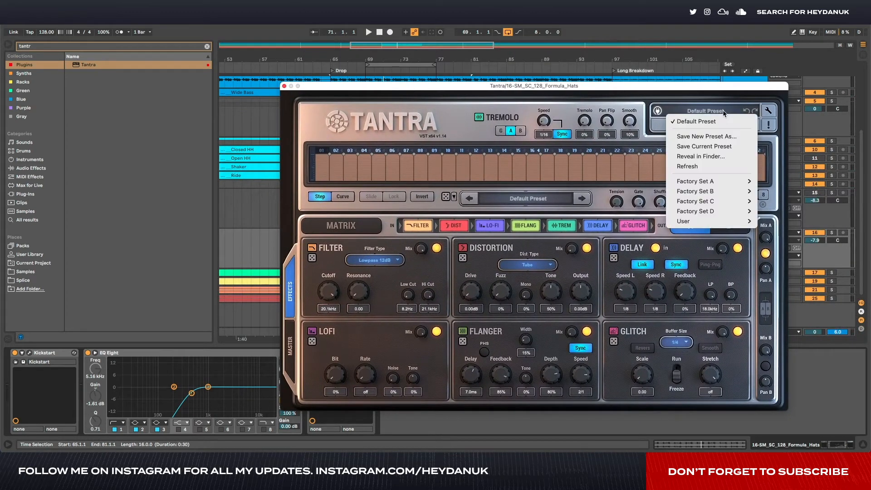
pyautogui.moveTo(708, 183)
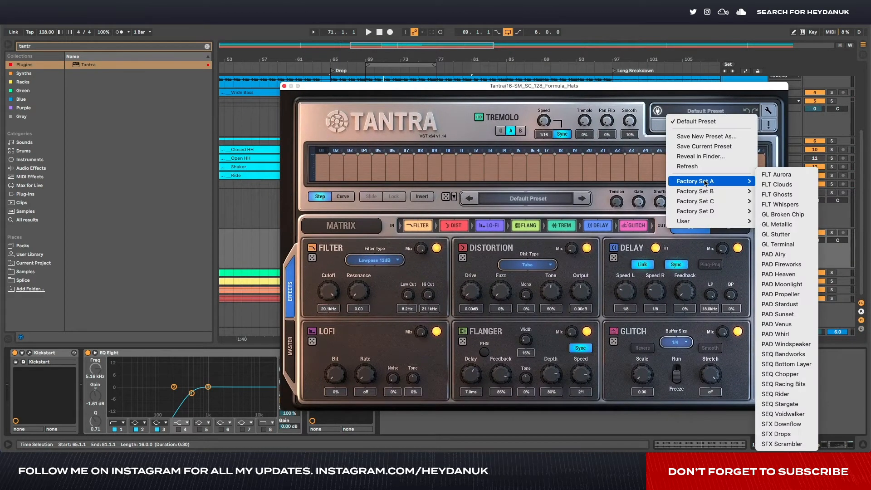
pyautogui.click(784, 274)
pyautogui.press('space')
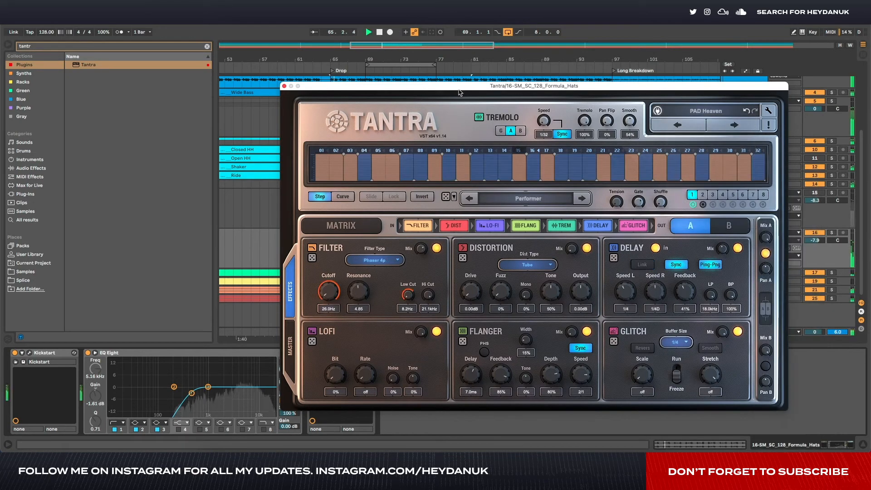
pyautogui.moveTo(459, 90); pyautogui.dragTo(373, 72)
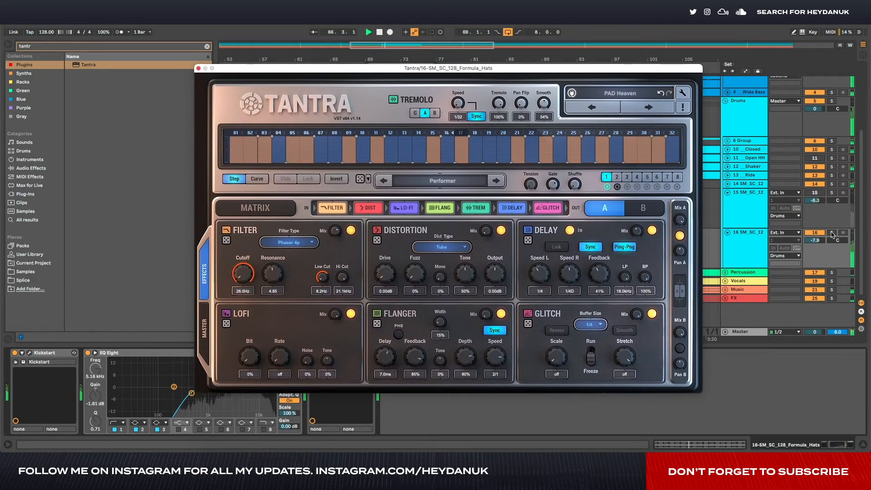
# - Advance Tantra to the PAD Moonlight preset, lower the Formula Hats track to -10.4 dB and solo it
pyautogui.click(648, 109)
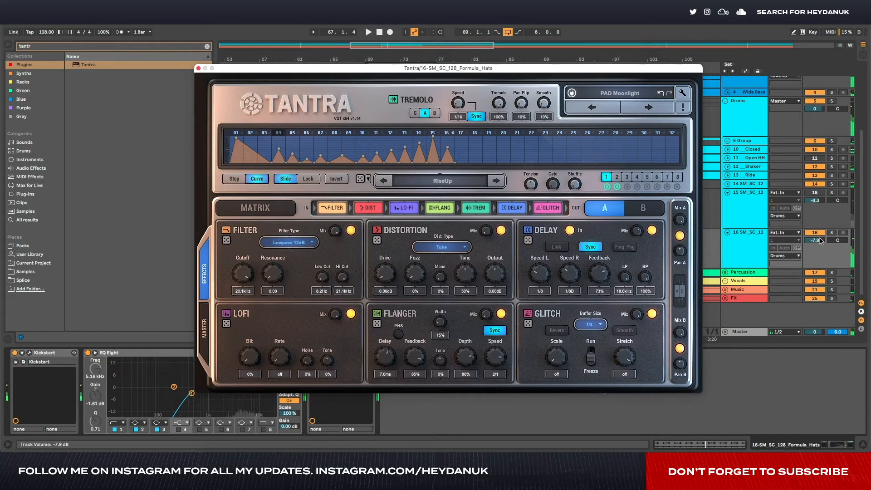
pyautogui.moveTo(821, 241); pyautogui.dragTo(828, 238)
pyautogui.click(833, 233)
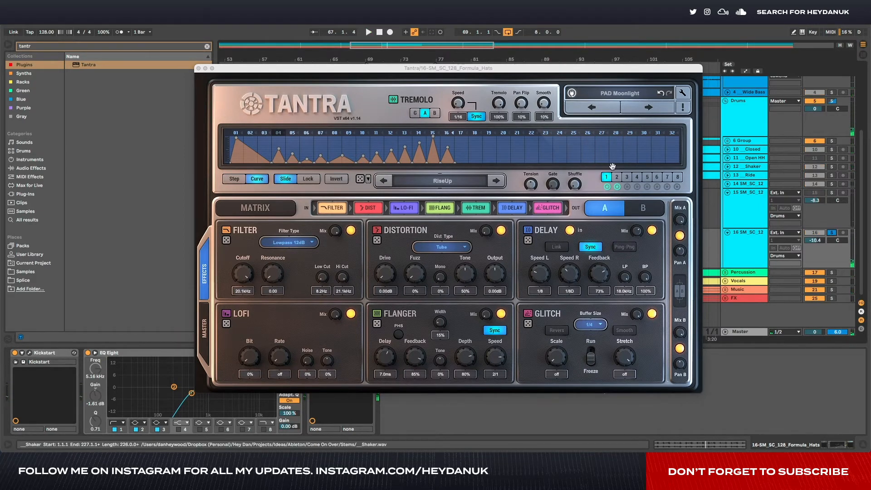
# - Audition the following Tantra presets on the soloed hats and settle on PAD Whirl
pyautogui.click(649, 108)
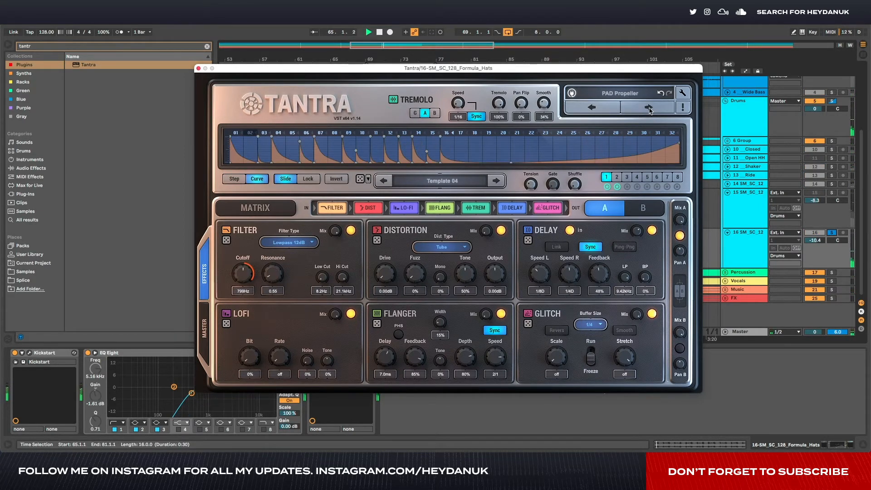
pyautogui.click(649, 108)
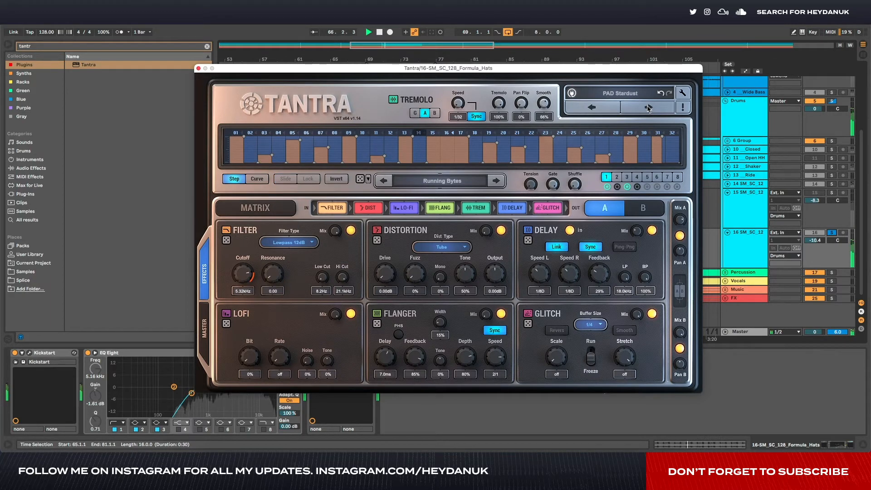
pyautogui.click(649, 108)
pyautogui.click(649, 107)
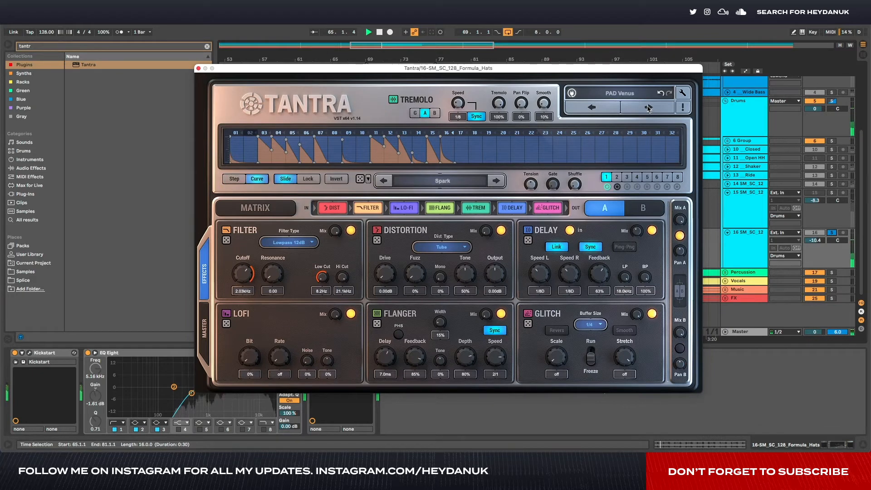
pyautogui.click(648, 108)
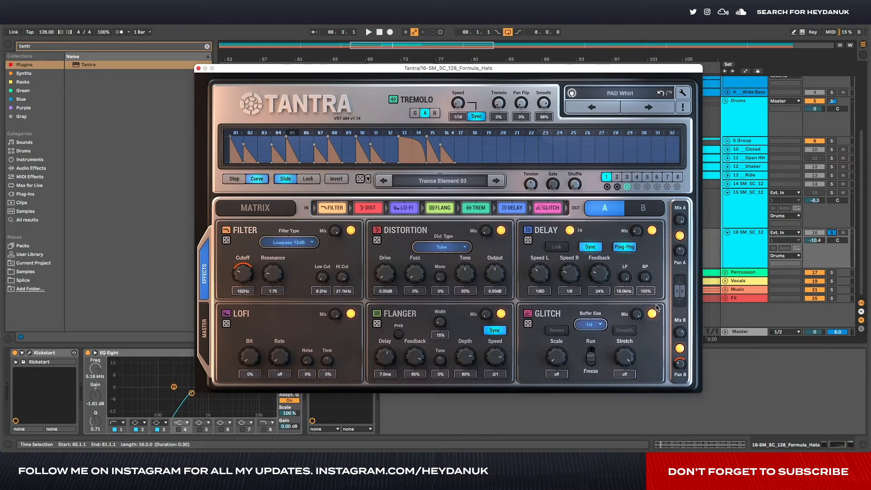
# - Inspect Tantra's layer A and B effects and its modulation slots, and close the plug-in window
pyautogui.click(643, 208)
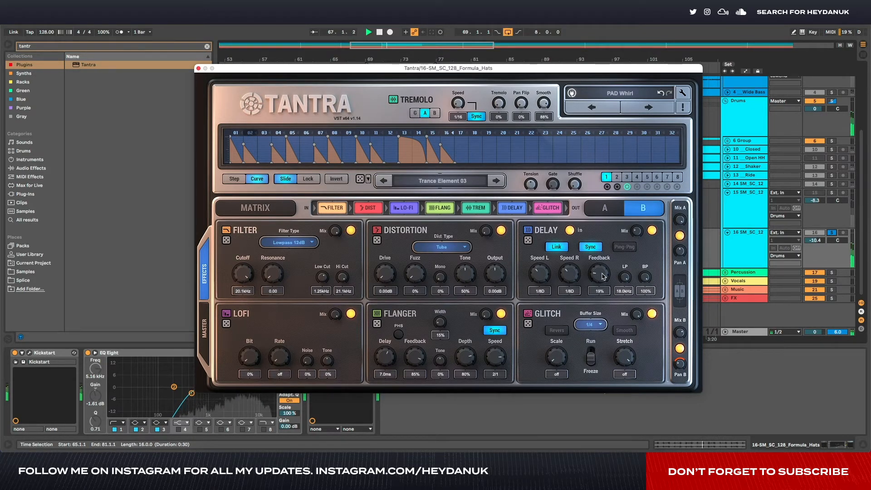
pyautogui.click(592, 211)
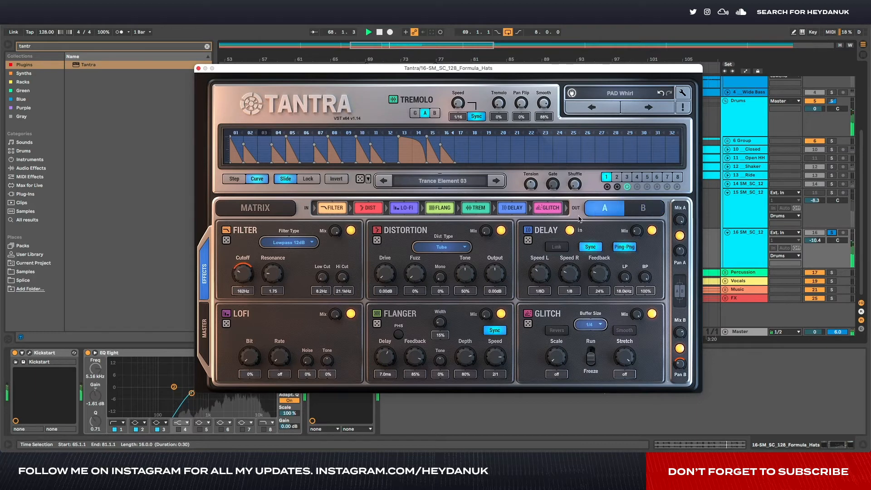
pyautogui.click(608, 187)
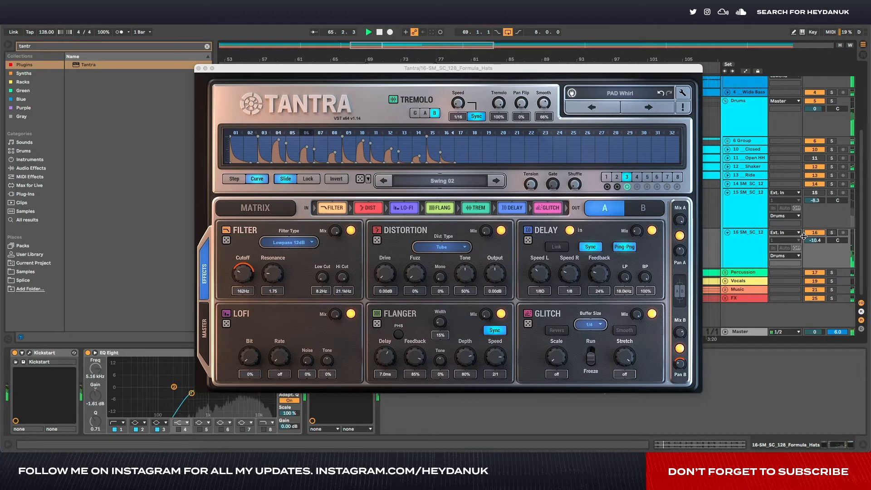
pyautogui.click(199, 69)
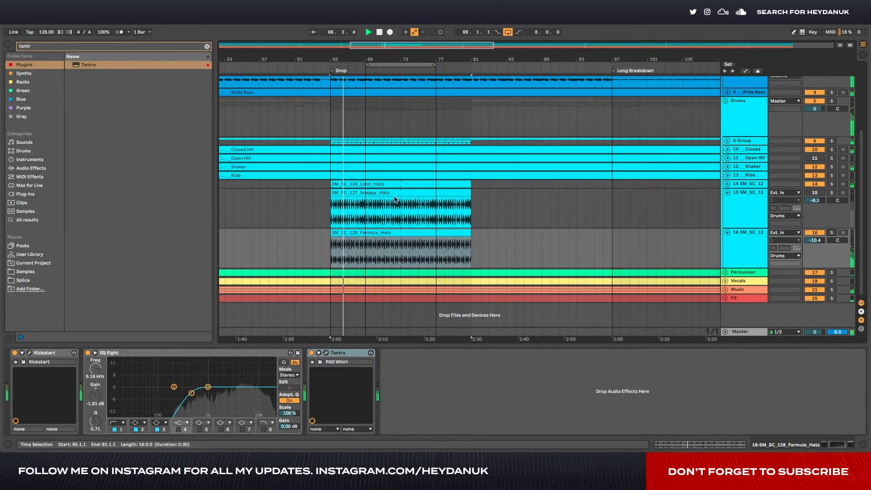
# - Quantize the whole Formula Hats clip and apply an MPC 16 swing groove to it
pyautogui.doubleClick(383, 232)
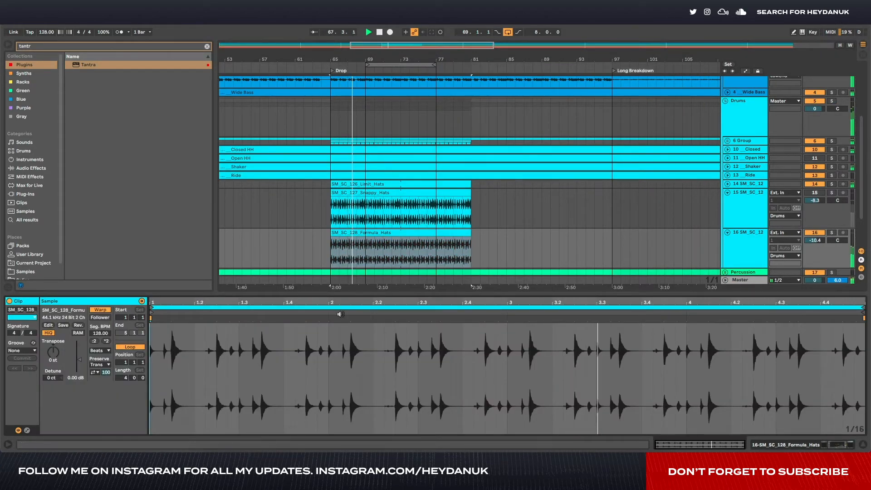
pyautogui.hotkey('ctrl', 'a')
pyautogui.hotkey('ctrl', 'u')
pyautogui.press('Return')
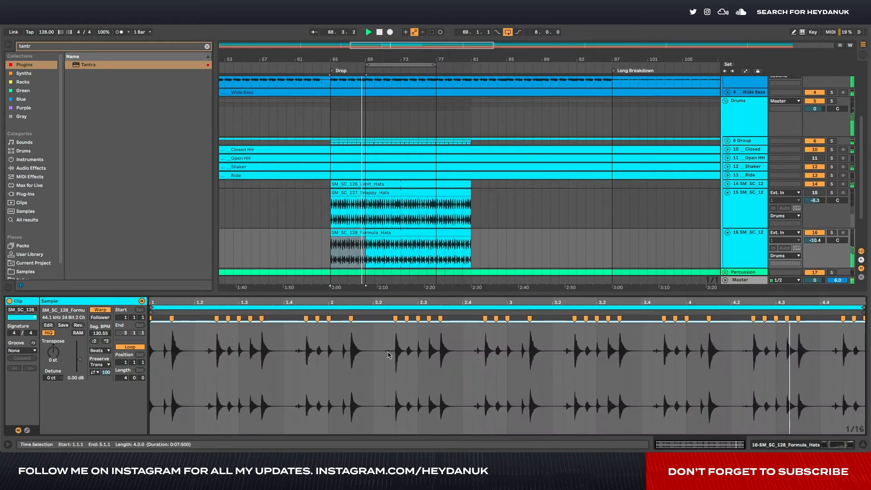
pyautogui.click(21, 350)
pyautogui.click(33, 372)
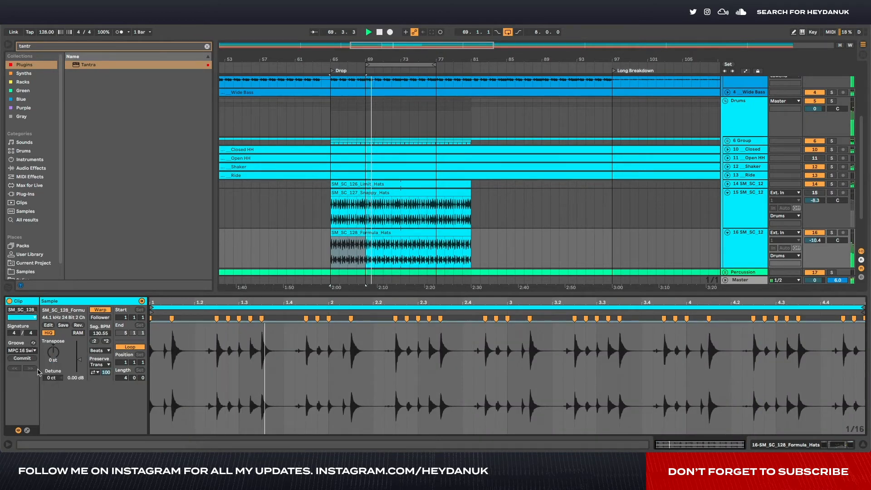
# - Solo the Formula Hats track and replay its clip from the start of the drop
pyautogui.click(472, 249)
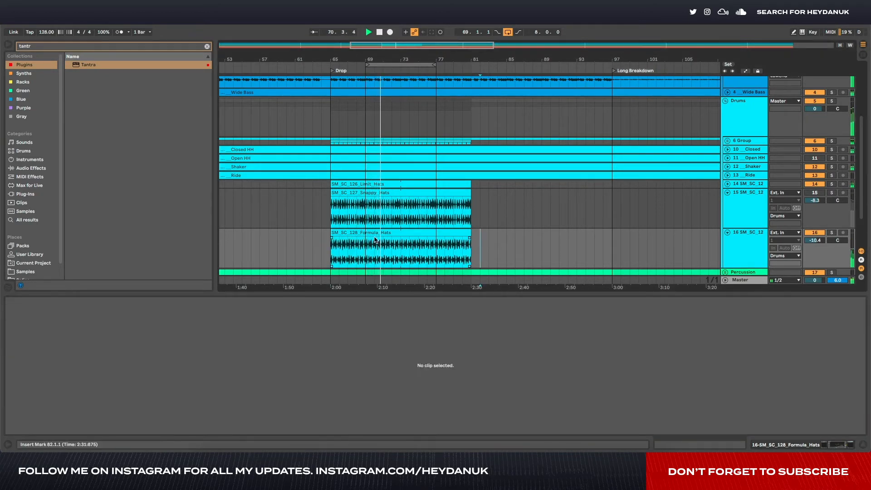
pyautogui.click(375, 240)
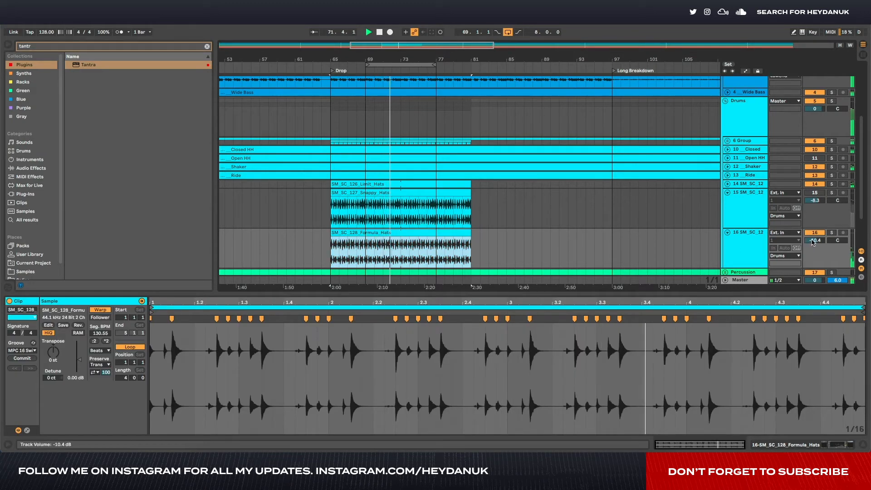
pyautogui.click(831, 232)
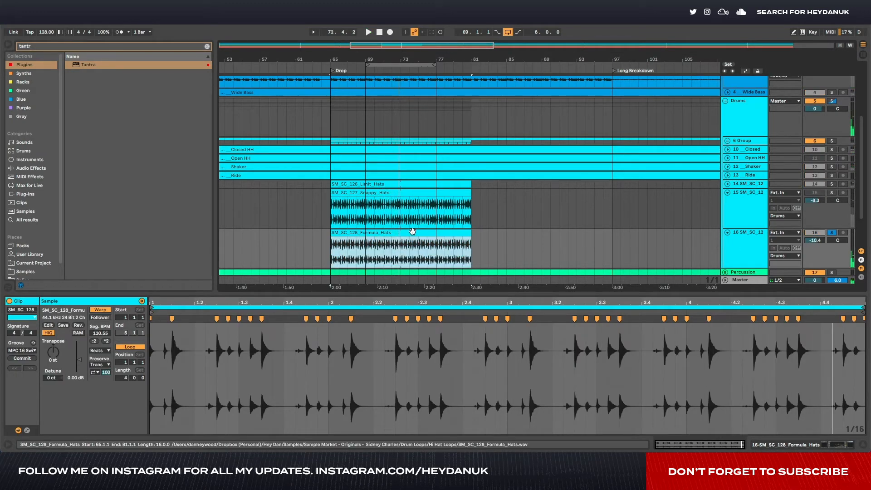
pyautogui.press('space')
# - Reopen Tantra on the Formula Hats track, examine its master effects and modulator 2's destinations, and close the plug-in window
pyautogui.doubleClick(733, 247)
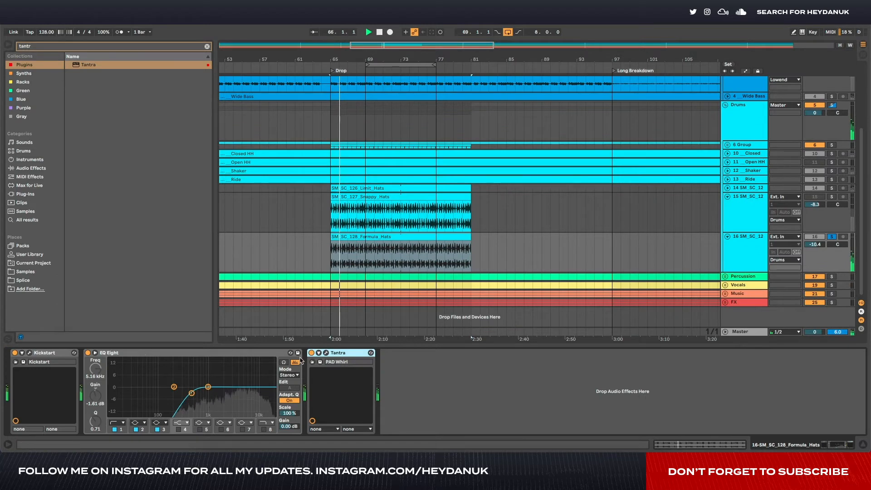
pyautogui.click(326, 353)
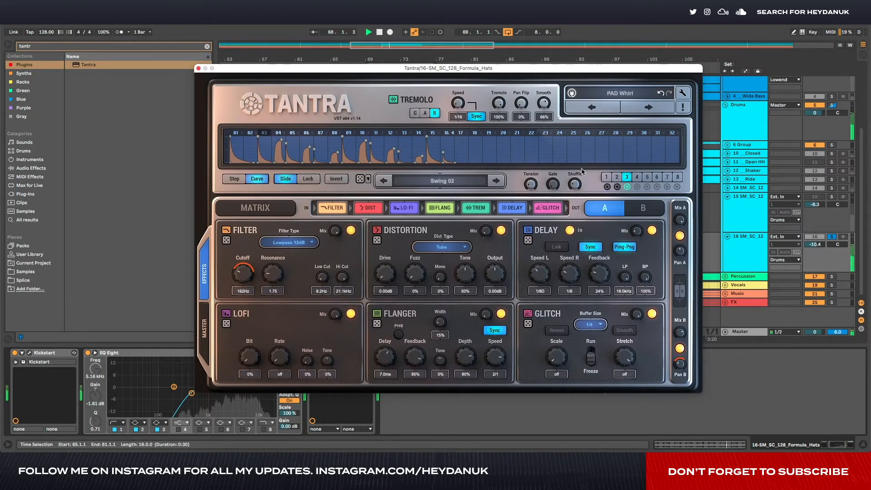
pyautogui.click(199, 69)
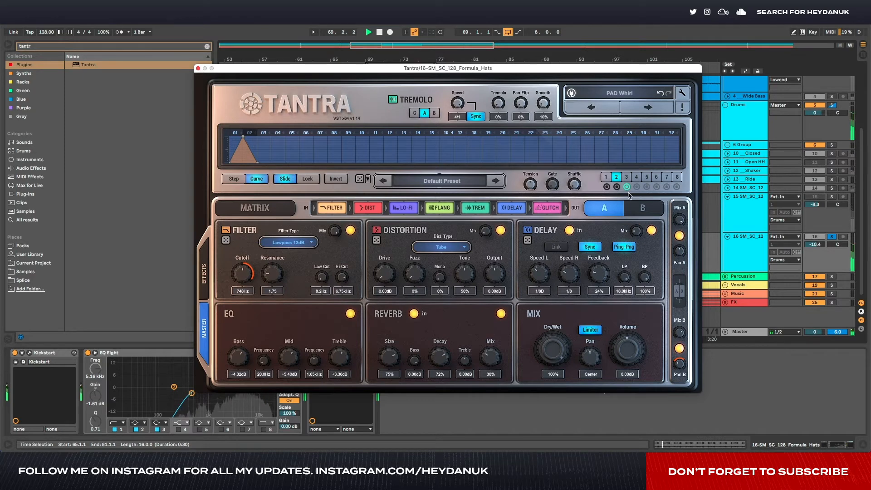
pyautogui.moveTo(616, 194)
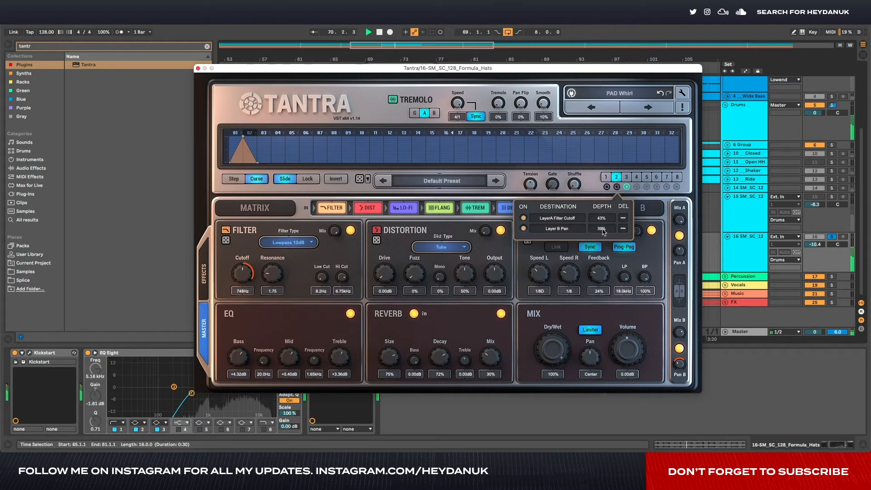
pyautogui.click(624, 229)
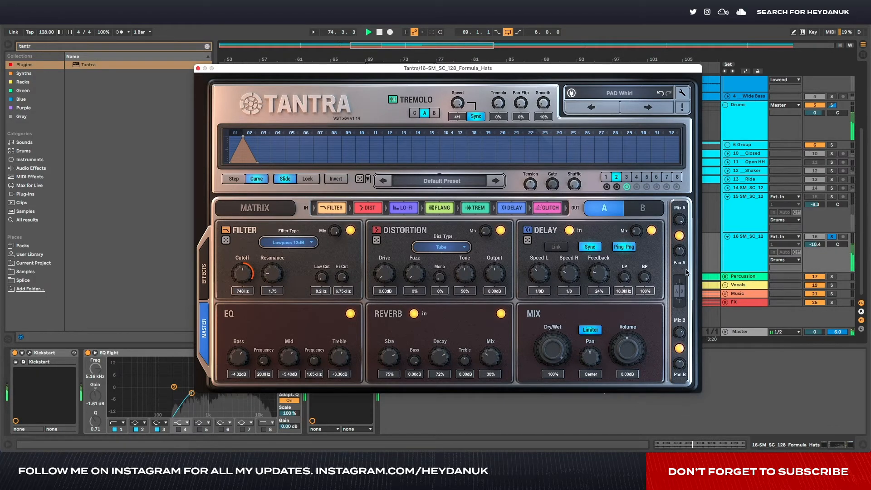
pyautogui.click(198, 68)
# - Stop playback at the start of the Formula Hats clip and unsolo its track
pyautogui.click(450, 236)
pyautogui.press('space')
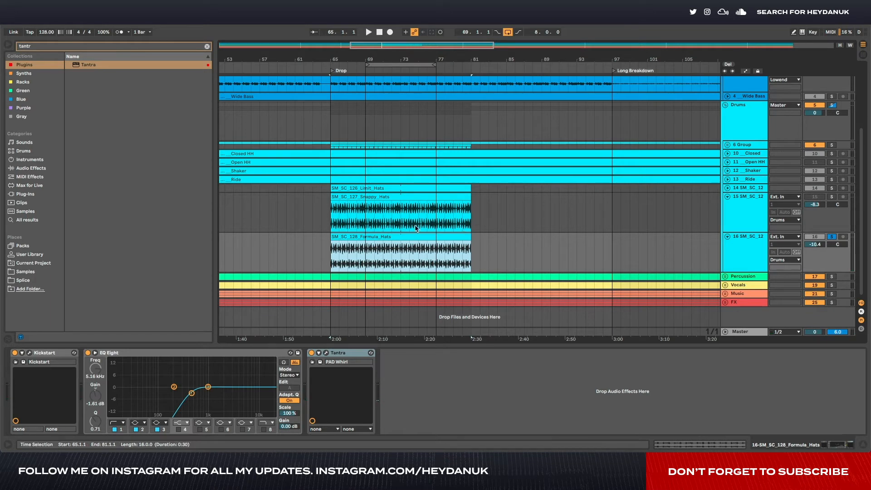
pyautogui.click(832, 237)
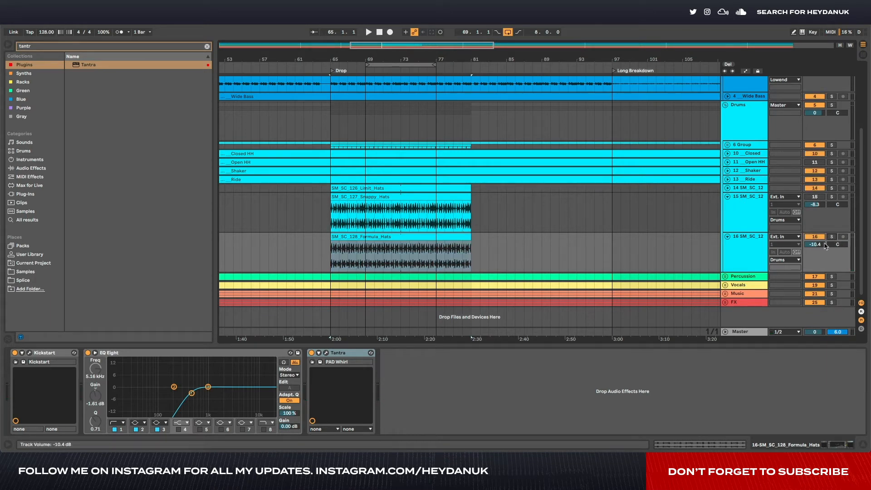
# - Lower the Formula Hats track's volume to -12.9 dB during playback and move the track above the Snappy Hats track
pyautogui.moveTo(818, 246); pyautogui.dragTo(817, 249)
pyautogui.press('space')
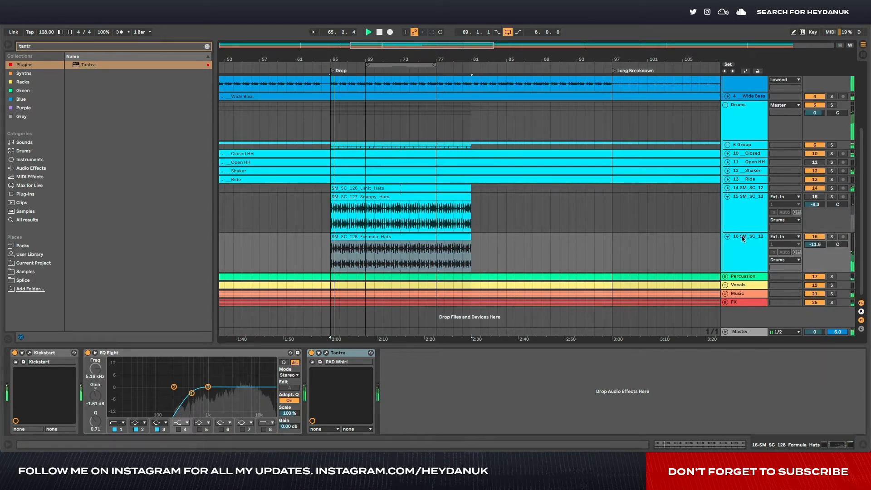
pyautogui.click(728, 237)
pyautogui.moveTo(739, 236); pyautogui.dragTo(749, 205)
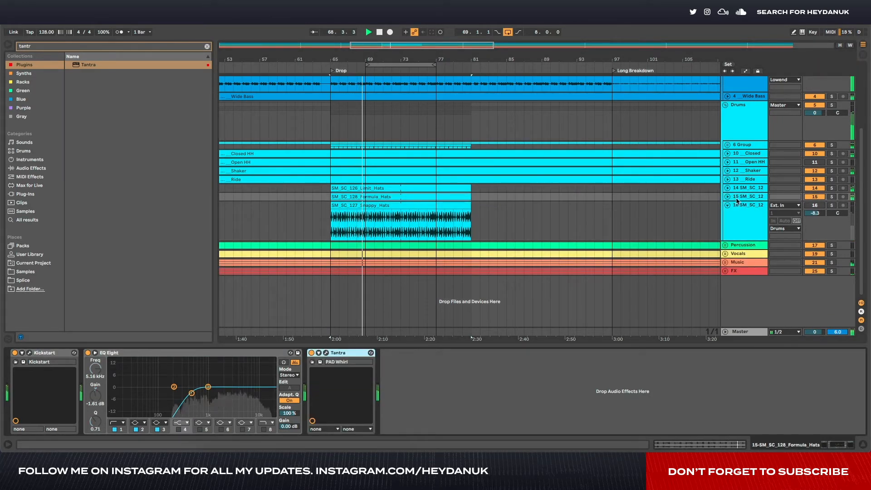
pyautogui.click(728, 199)
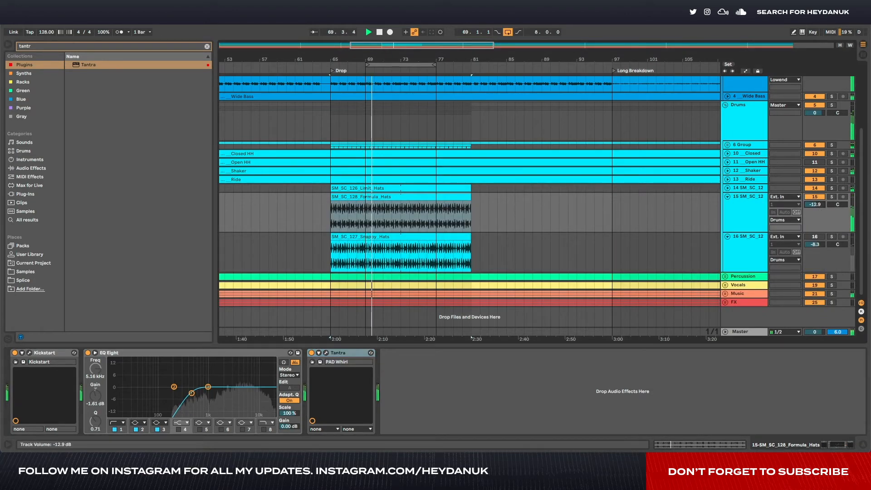
pyautogui.click(738, 205)
# - Search the browser for "compr" and add a Compressor after Tantra on the Formula Hats track
pyautogui.click(147, 46)
pyautogui.write('compr')
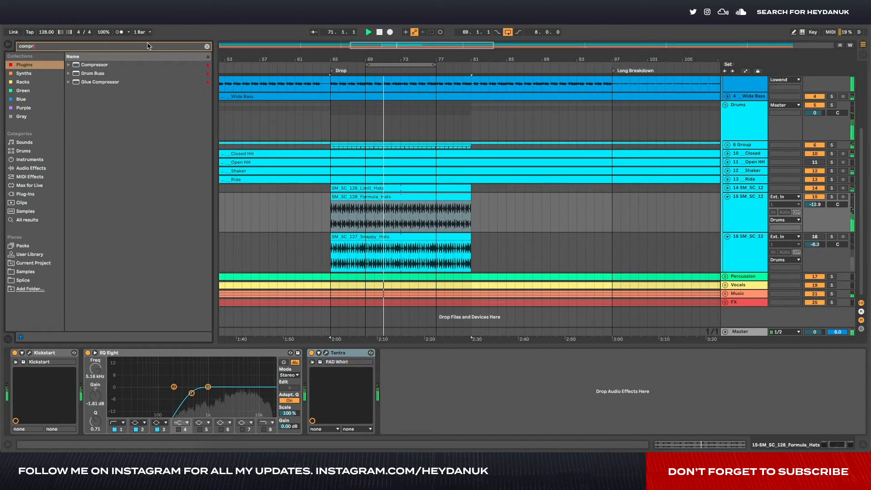
pyautogui.moveTo(97, 65); pyautogui.dragTo(444, 408)
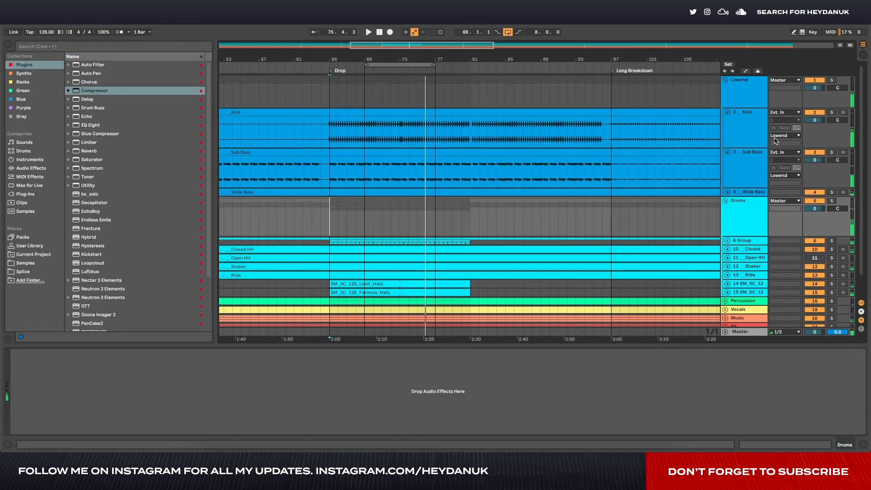
# - Insert a MIDI track directly below the Kick track and load the Best Kicks.adg rack onto it
pyautogui.click(507, 144)
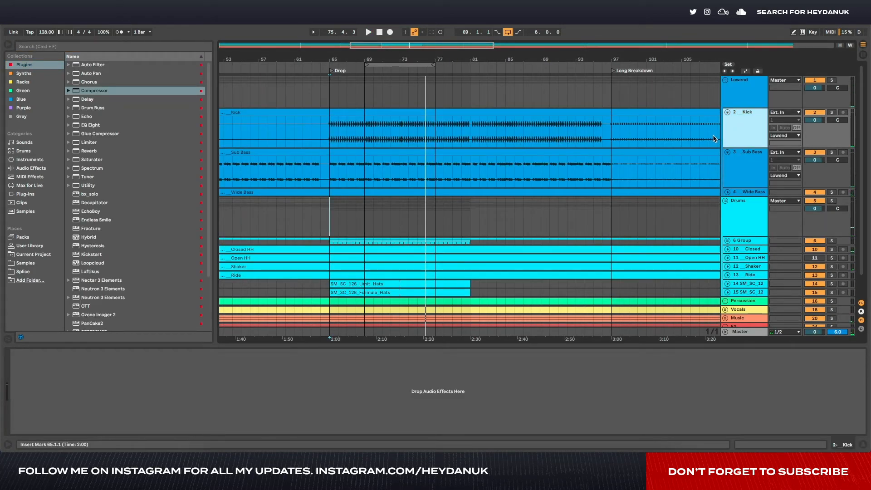
pyautogui.press('super+t')
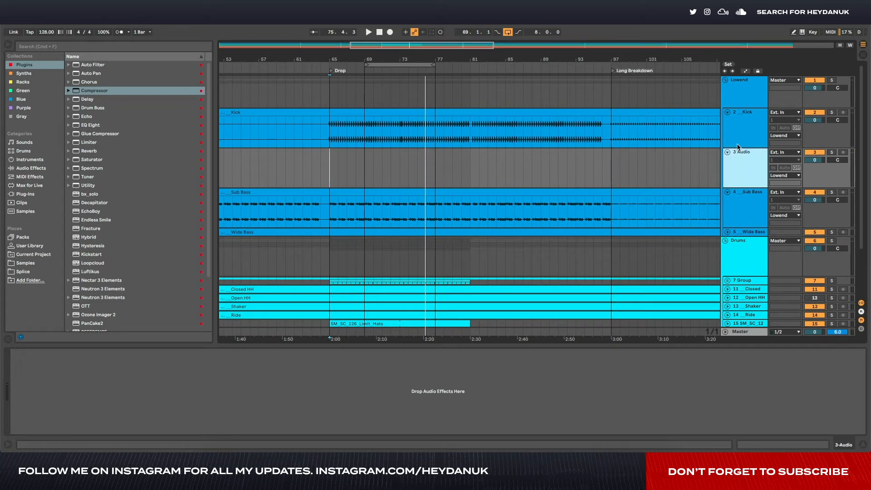
pyautogui.press('super+z')
pyautogui.press('super+shift+t')
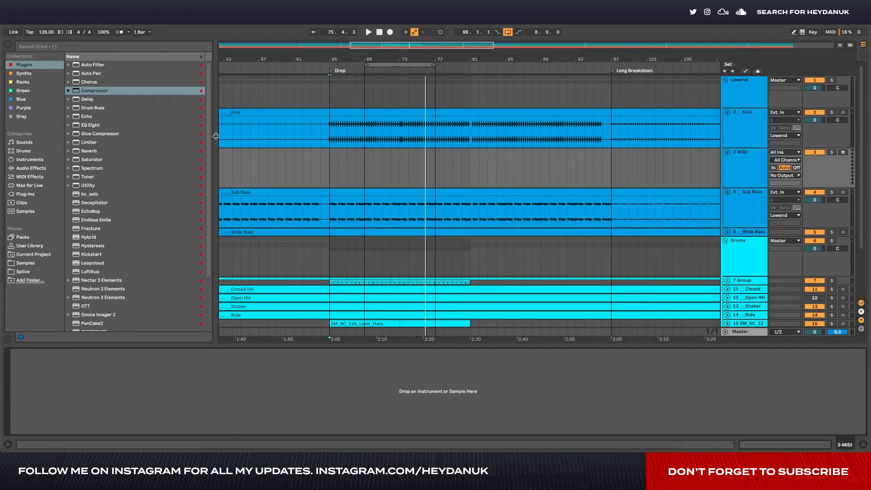
pyautogui.click(33, 83)
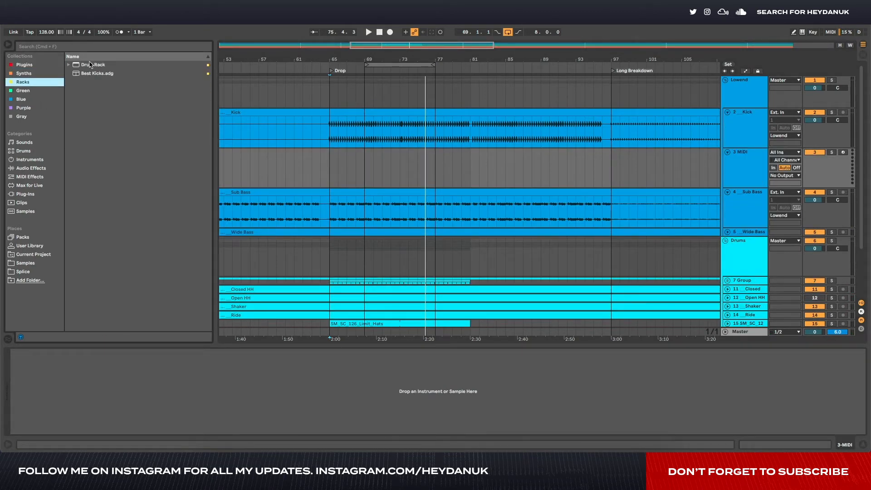
pyautogui.click(91, 65)
pyautogui.moveTo(97, 73); pyautogui.dragTo(140, 377)
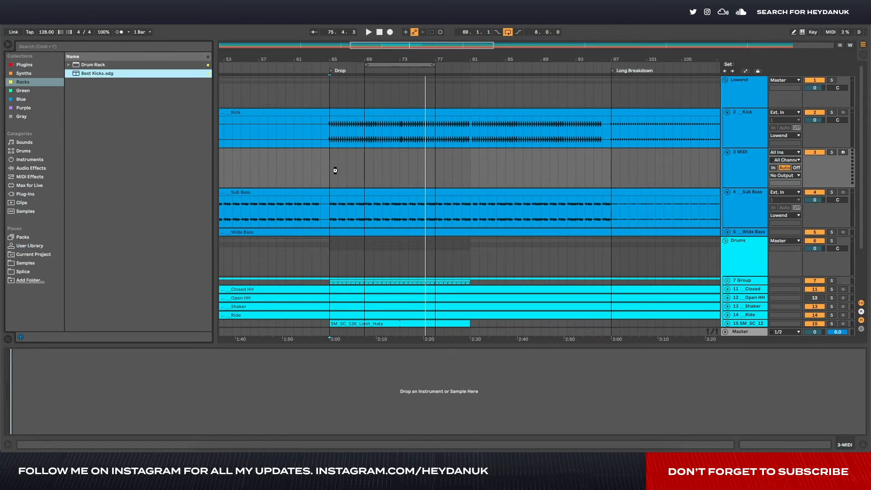
# - Create a one-bar MIDI clip at the start of the drop on the Best Kicks track and add SM_SC_Kick_03 notes on all four beats
pyautogui.moveTo(332, 170); pyautogui.dragTo(333, 173)
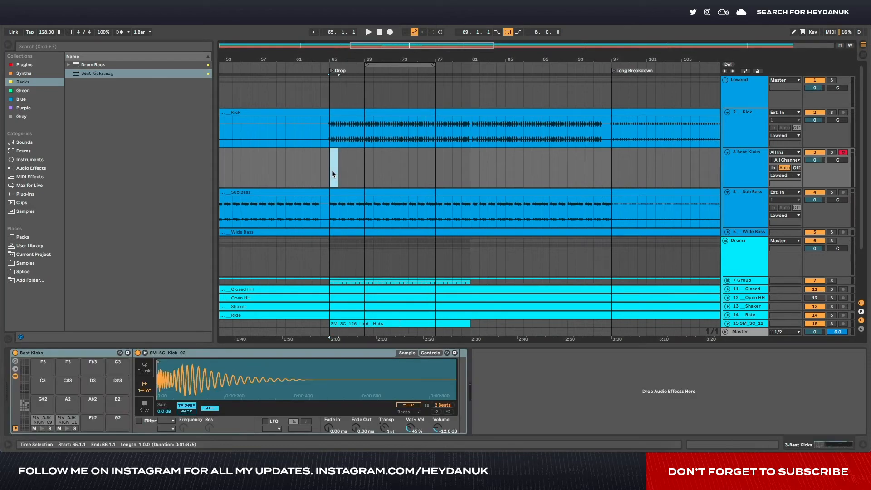
pyautogui.press('super+shift+m')
pyautogui.scroll(-3, 184, 426)
pyautogui.click(168, 418)
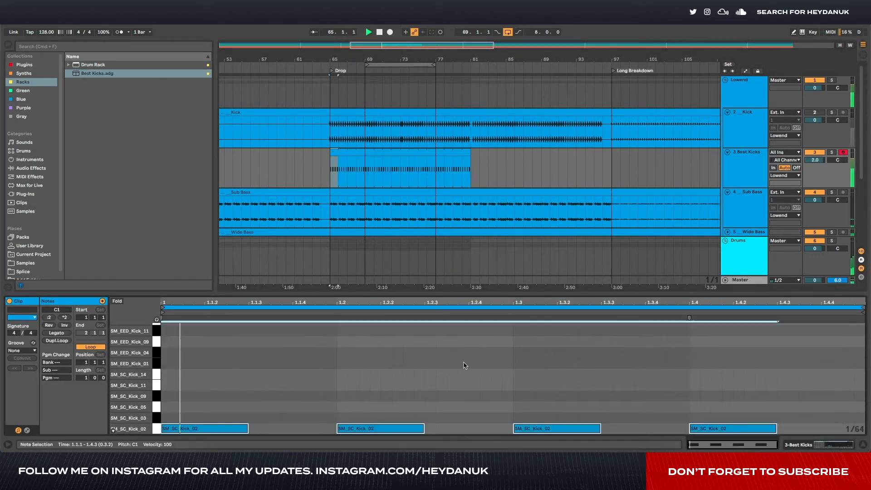
pyautogui.press('Up')
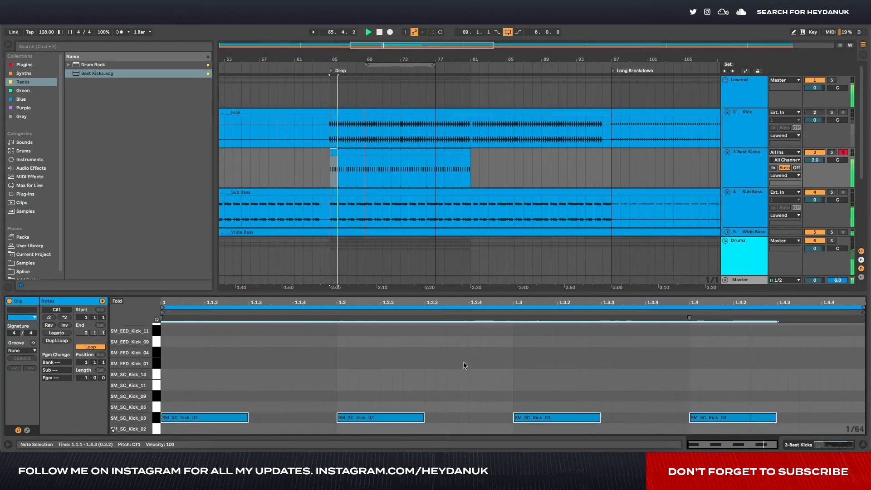
# - Compare the kick levels in the mixer during playback and move all four kick notes up to the SM_SC_Kick_05 sample
pyautogui.press('Tab')
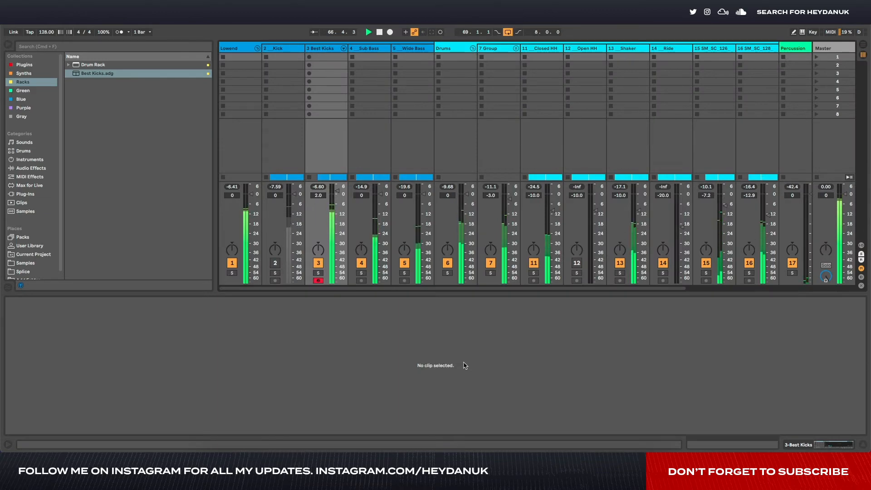
pyautogui.press('Tab')
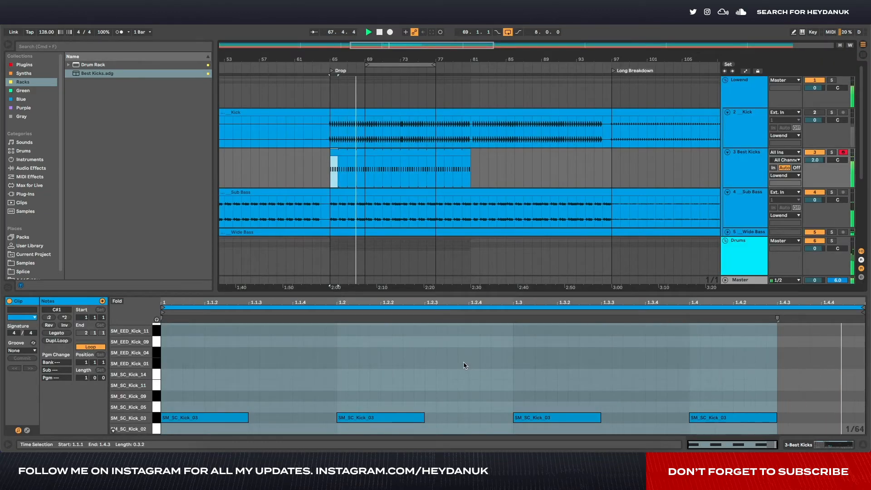
pyautogui.press('Up')
pyautogui.press('Down')
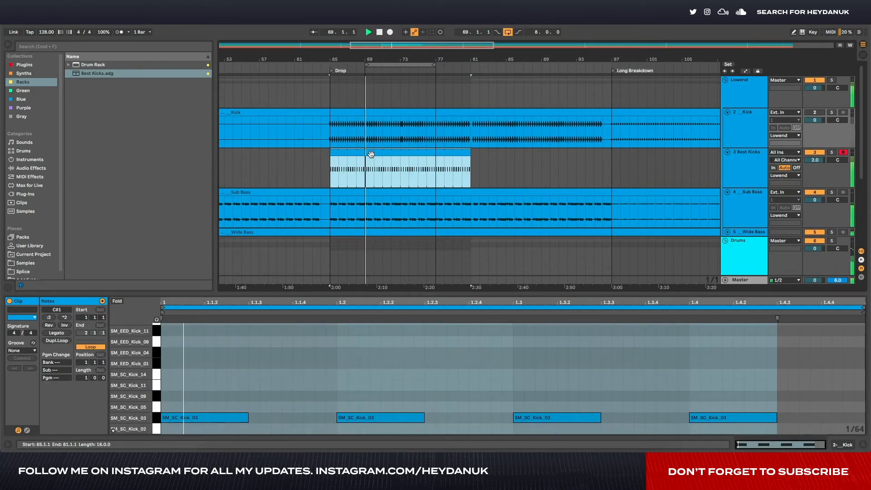
pyautogui.press('super+a')
pyautogui.press('Up')
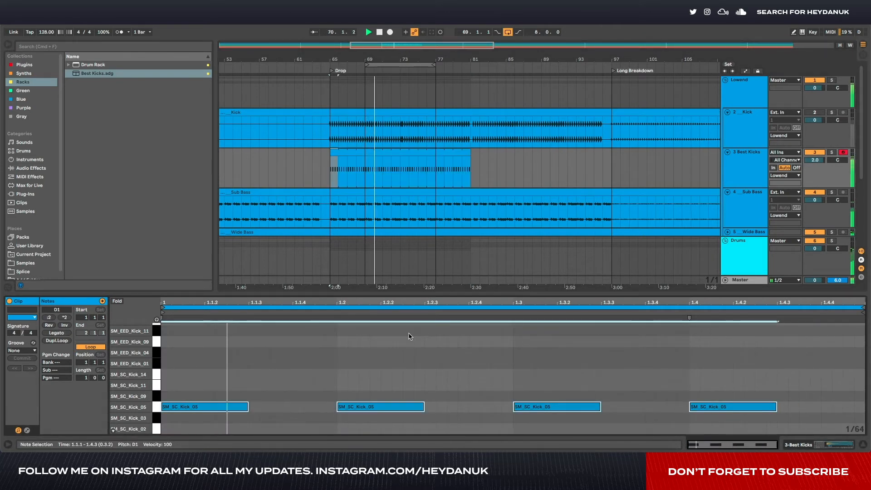
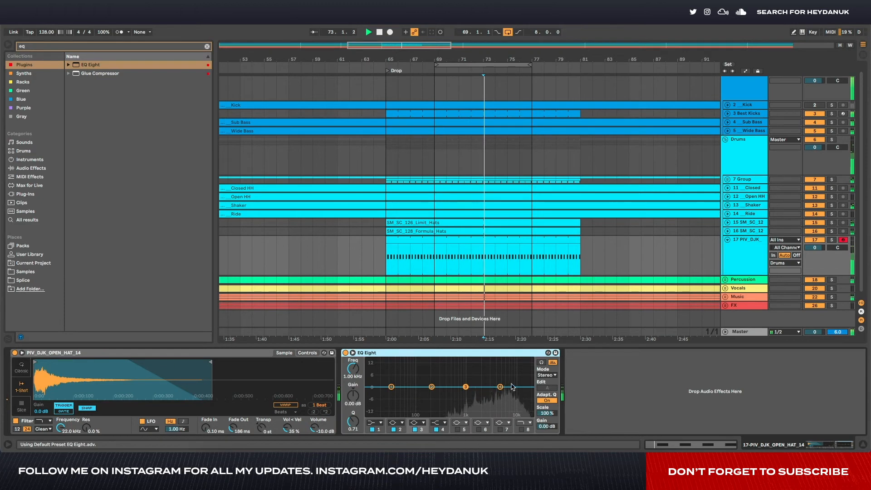
# - Set the first EQ Eight band on the open hat track to a low cut at about 825 Hz and collapse the track
pyautogui.click(381, 421)
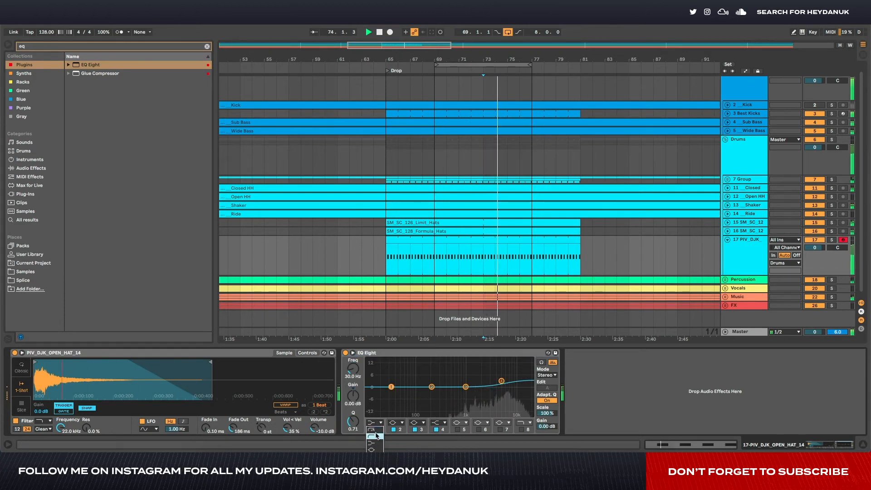
pyautogui.click(376, 437)
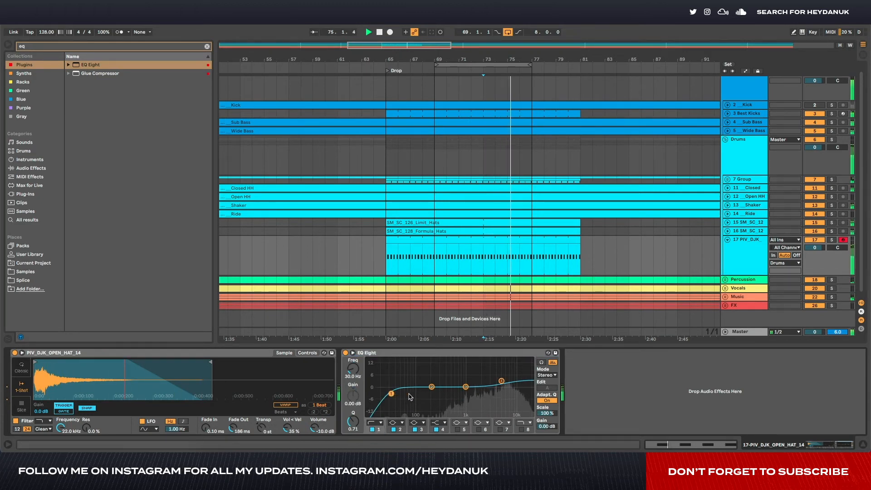
pyautogui.moveTo(391, 393); pyautogui.dragTo(455, 393)
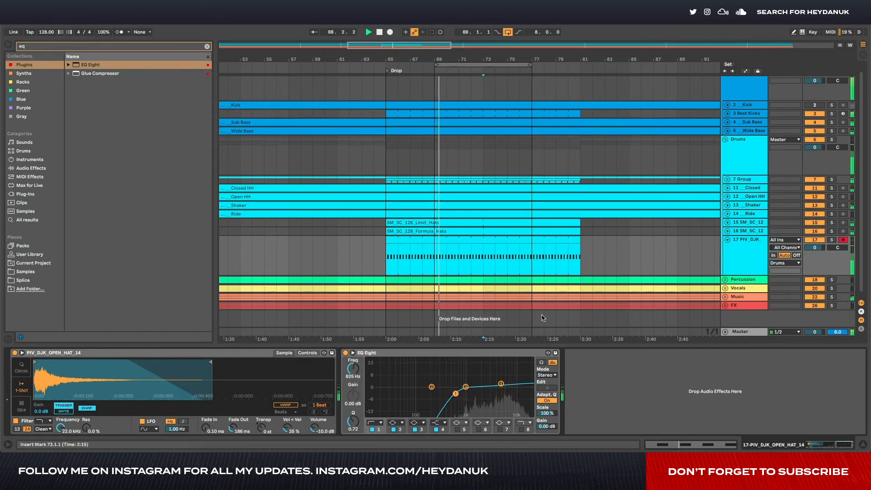
pyautogui.click(616, 265)
pyautogui.click(727, 239)
# - Open Voxengo SPAN on the Master, examine the drop's frequency spectrum during playback, and close the analyser
pyautogui.click(737, 162)
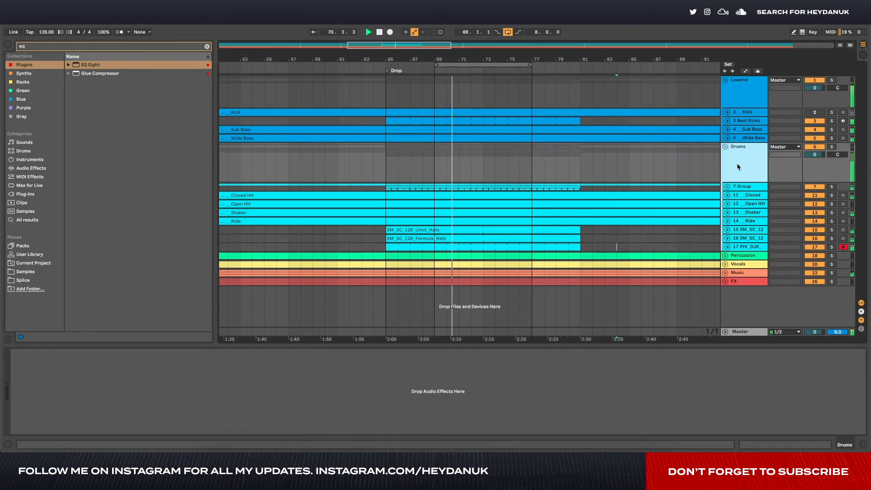
pyautogui.click(750, 330)
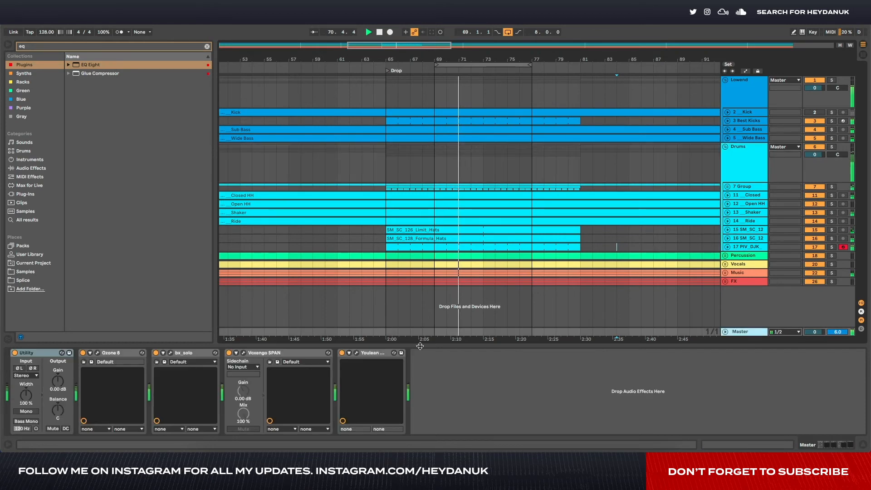
pyautogui.click(244, 352)
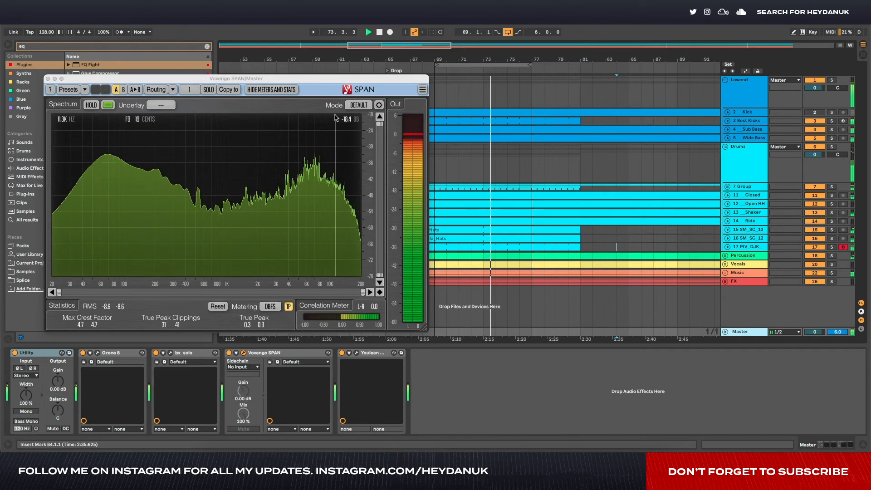
pyautogui.moveTo(286, 80); pyautogui.dragTo(290, 104)
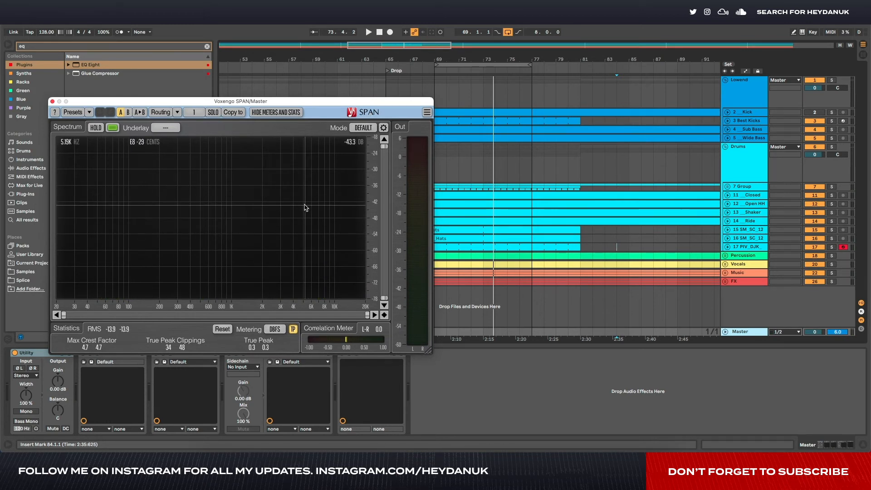
pyautogui.press('space')
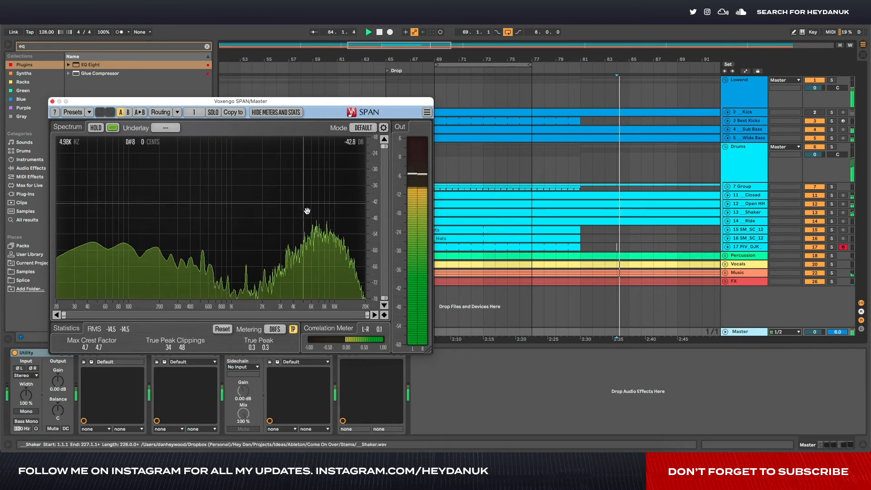
pyautogui.click(482, 167)
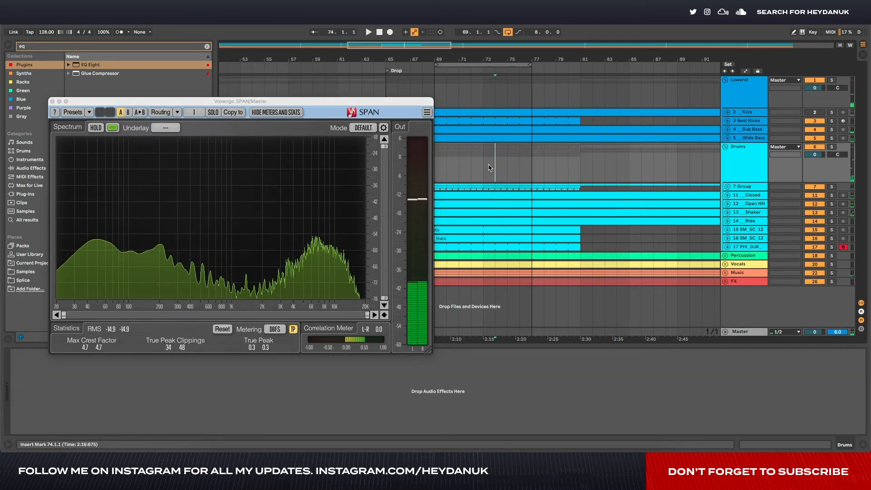
pyautogui.press('space')
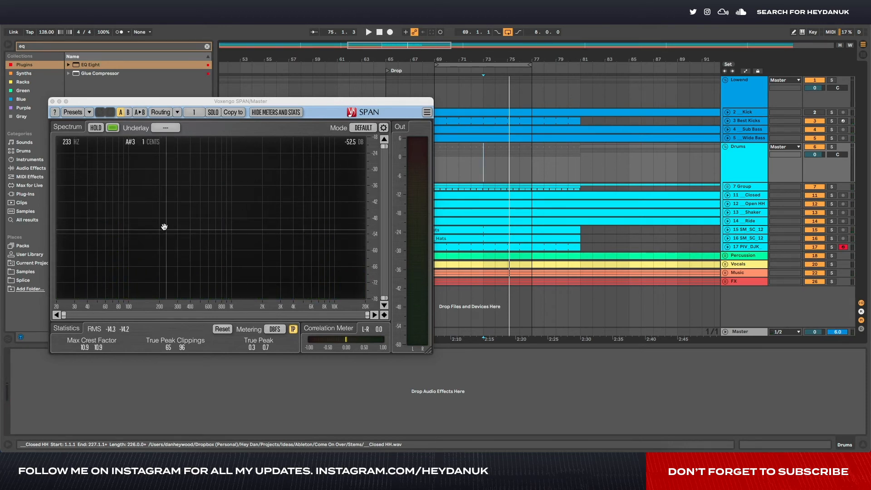
pyautogui.press('space')
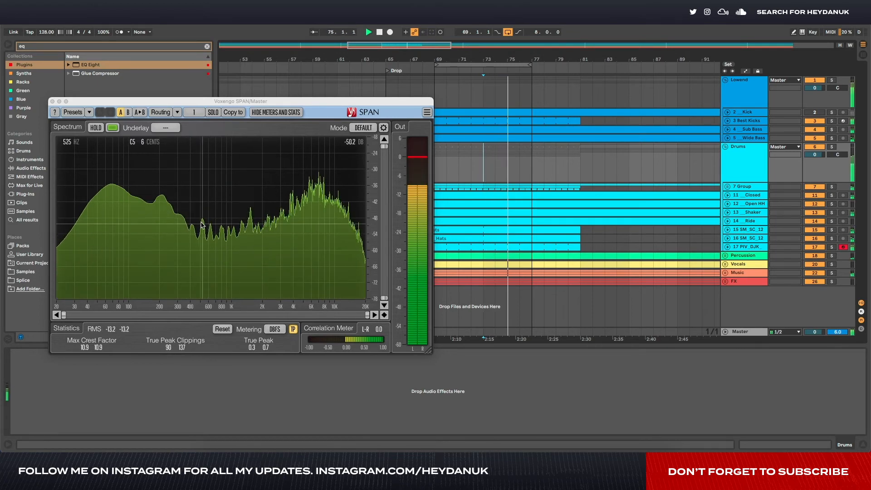
pyautogui.press('space')
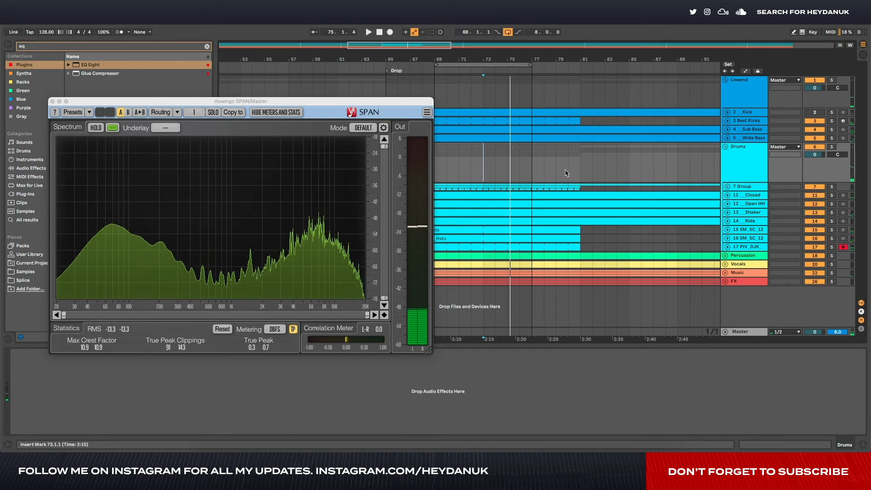
pyautogui.click(53, 101)
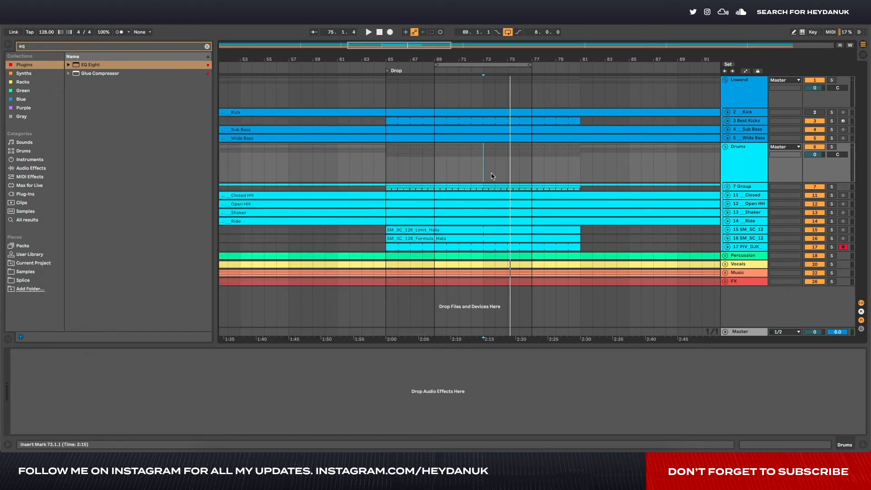
# - Inspect the Clap Roll track inside the Percussion group and collapse the Percussion and Drums groups
pyautogui.click(725, 255)
pyautogui.scroll(-2, 577, 242)
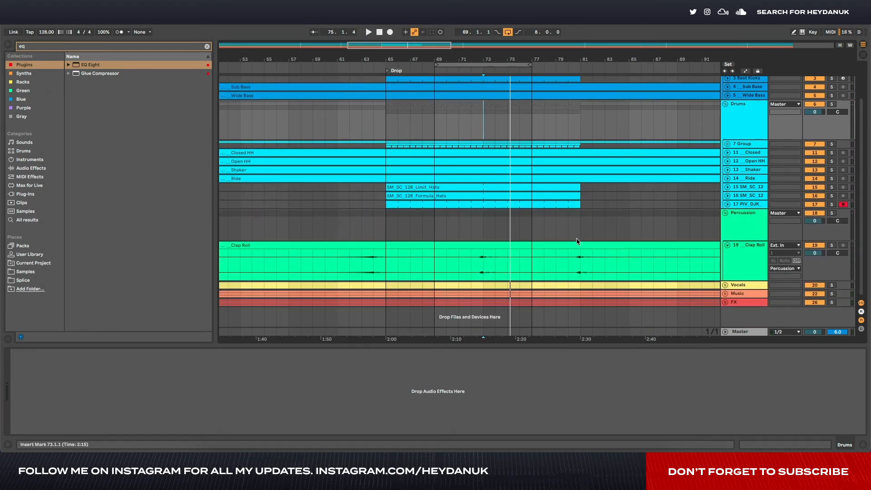
pyautogui.click(733, 262)
pyautogui.scroll(2, 726, 246)
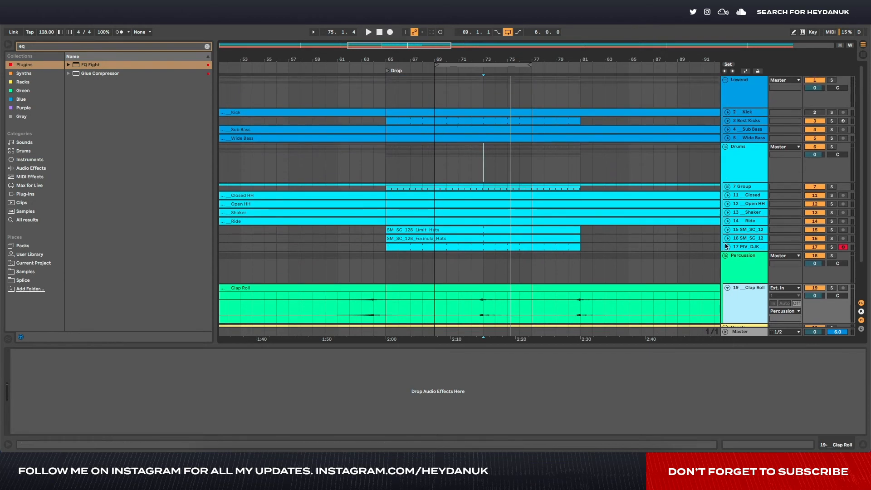
pyautogui.click(726, 256)
pyautogui.click(726, 147)
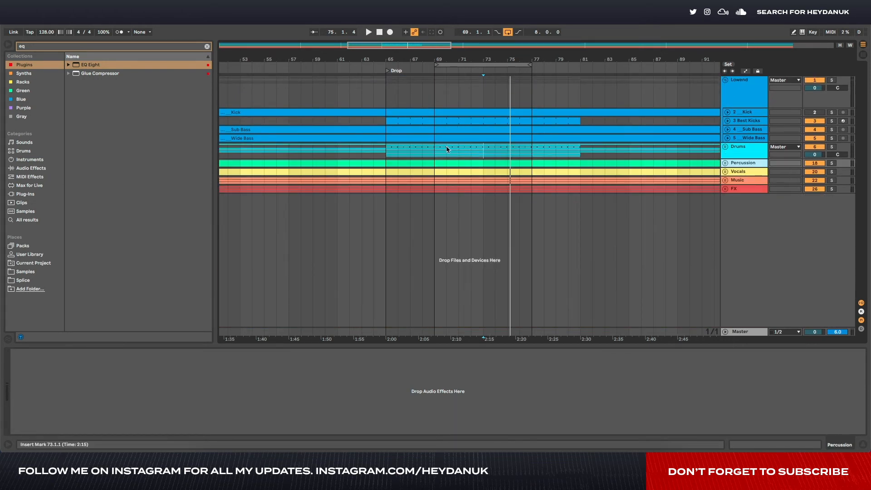
# - Open the Best Kicks clip and, while playing from the drop, move all four kick notes up to the SM_SC_Kick_14 sample
pyautogui.hscroll(-1, 409, 153)
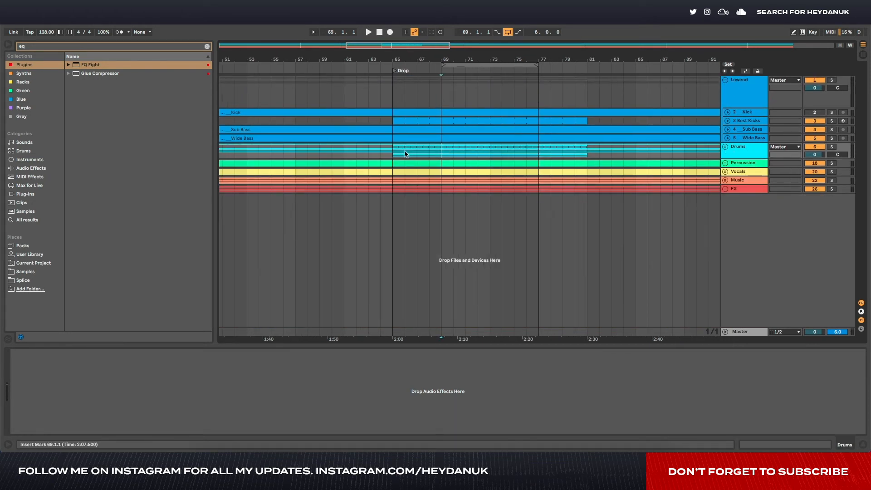
pyautogui.click(727, 120)
pyautogui.doubleClick(506, 127)
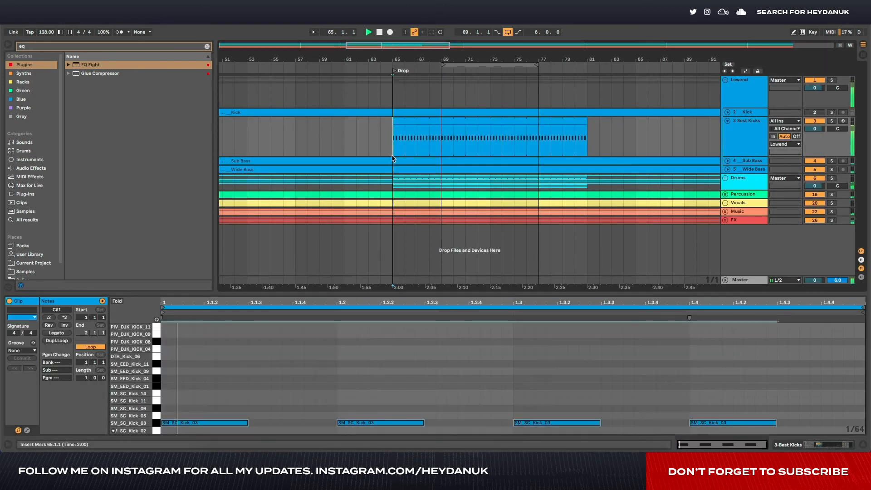
pyautogui.press('space')
pyautogui.hotkey('ctrl', 'a')
pyautogui.press('Up')
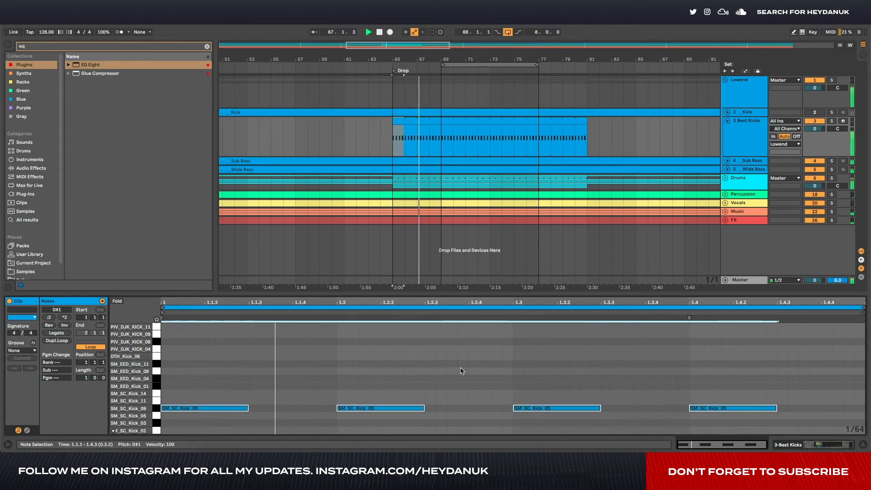
pyautogui.press('Up')
pyautogui.press('Up')
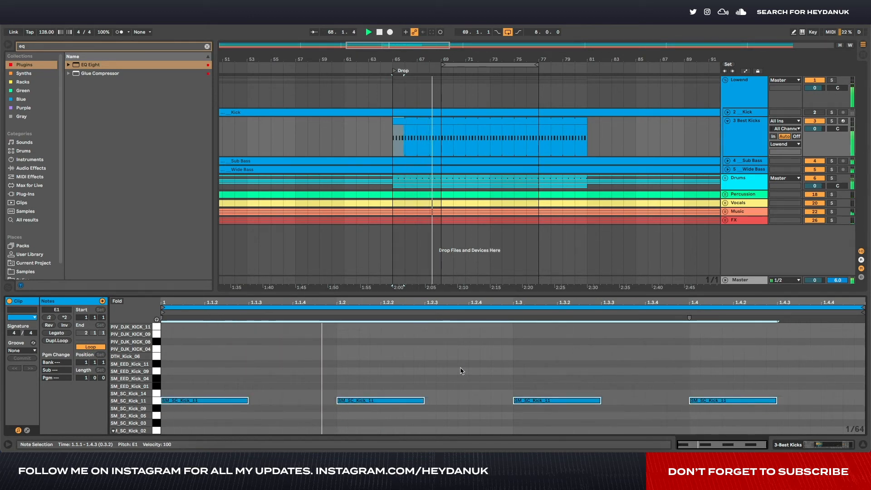
pyautogui.press('Up')
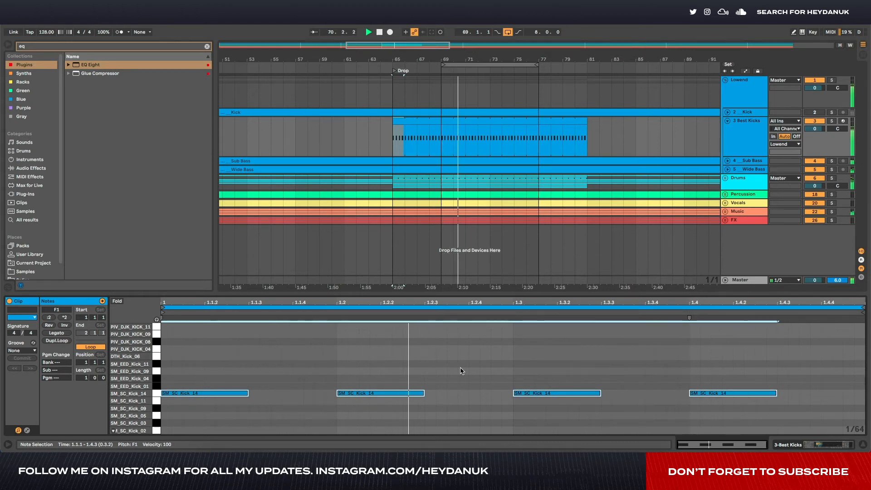
# - Shorten the SM_SC_Kick_14 sample in the Best Kicks rack to about one beat and set its Fade Out to about 111 ms
pyautogui.click(738, 142)
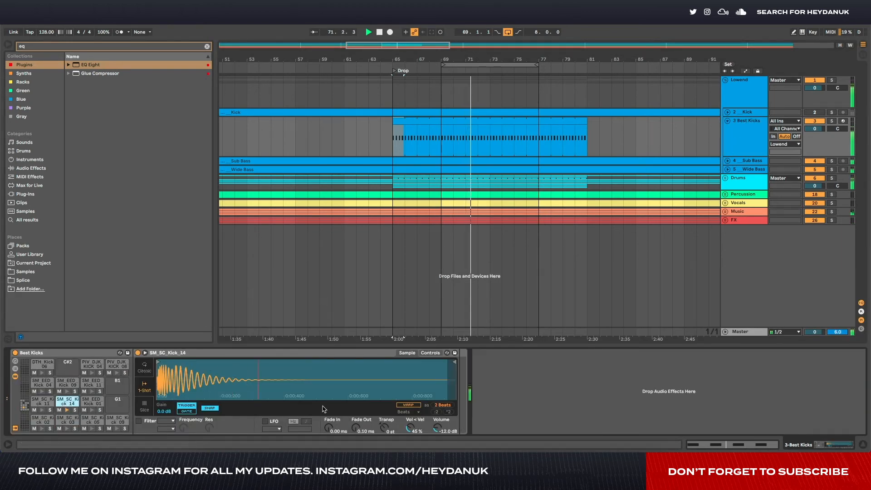
pyautogui.moveTo(454, 362); pyautogui.dragTo(255, 362)
pyautogui.moveTo(356, 427); pyautogui.dragTo(356, 416)
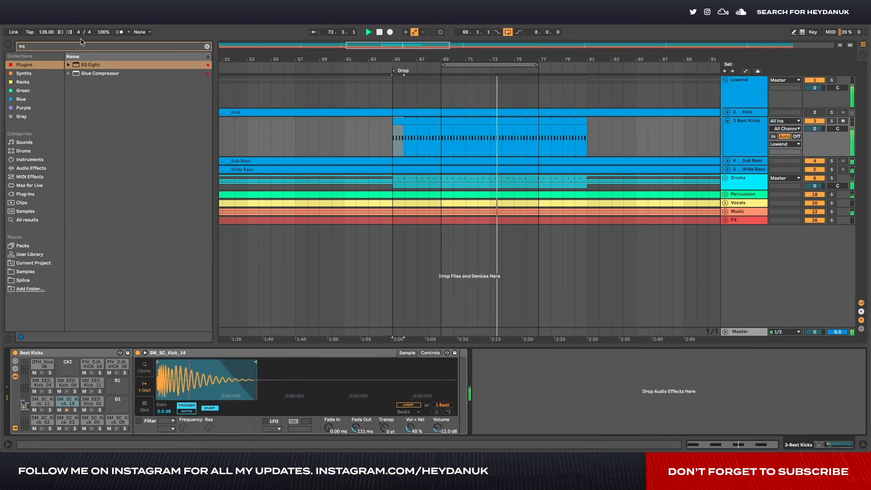
# - Search the browser for "drum" and add Drum Buss after the rack on the Best Kicks track
pyautogui.click(82, 46)
pyautogui.write('drum')
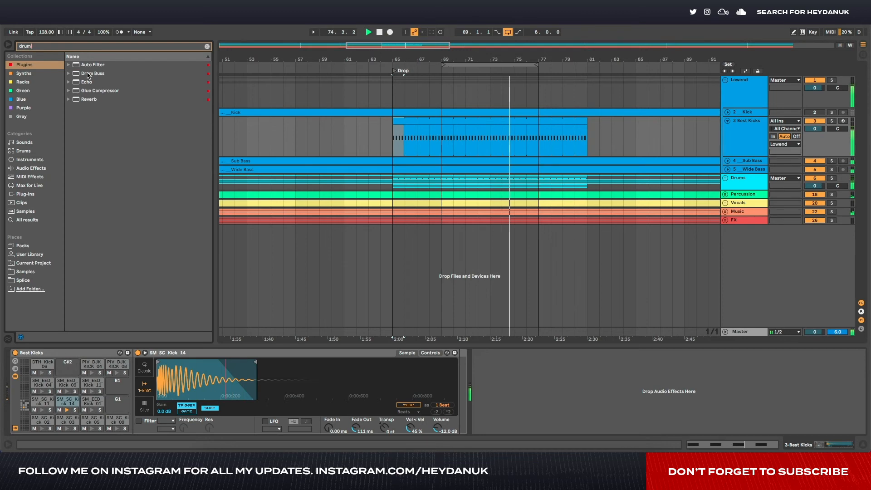
pyautogui.moveTo(87, 74); pyautogui.dragTo(466, 383)
pyautogui.press('Tab')
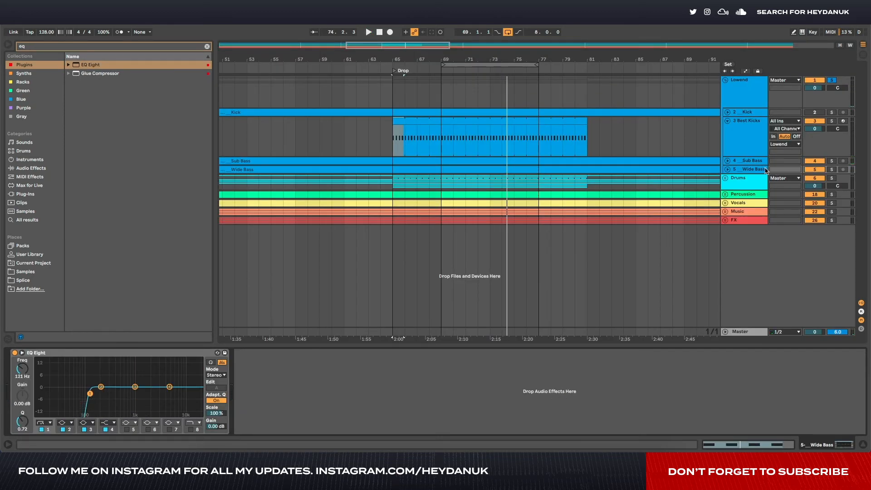
# - Audition the side signal of the soloed Lowend group with bx_solo on the Master, switch the side solo off, and close the plugin
pyautogui.click(742, 332)
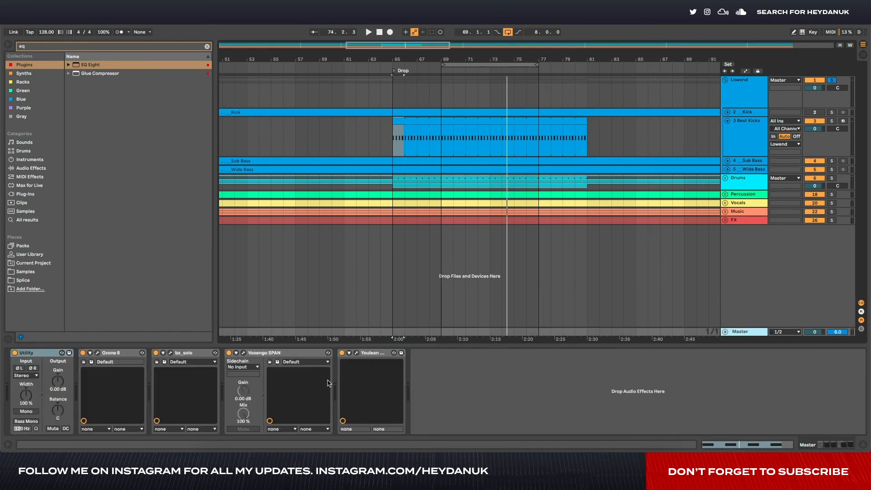
pyautogui.click(171, 353)
pyautogui.click(296, 114)
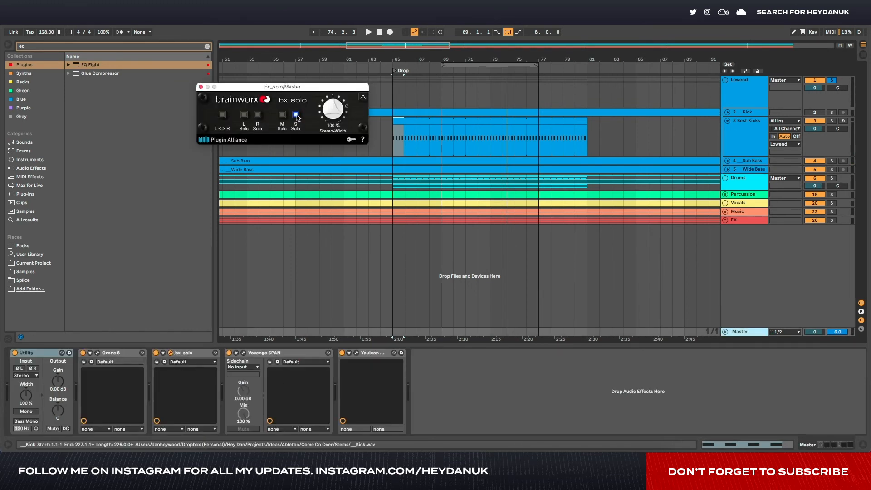
pyautogui.press('space')
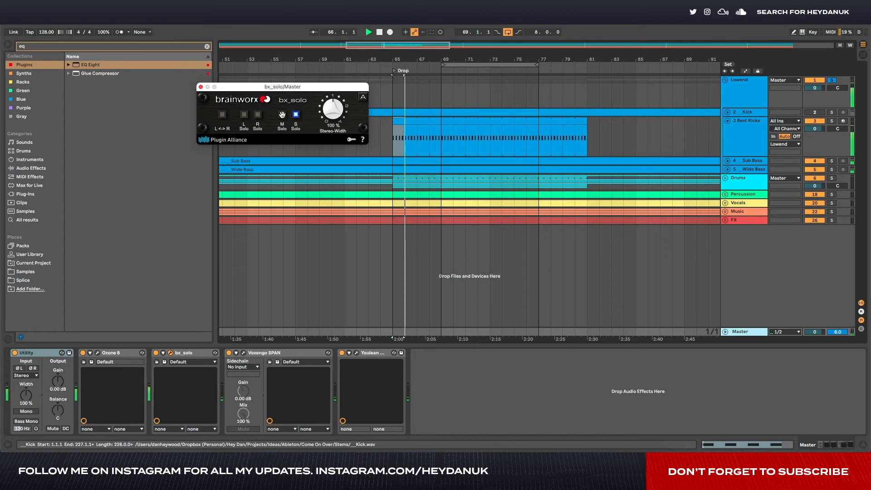
pyautogui.click(291, 114)
pyautogui.click(292, 114)
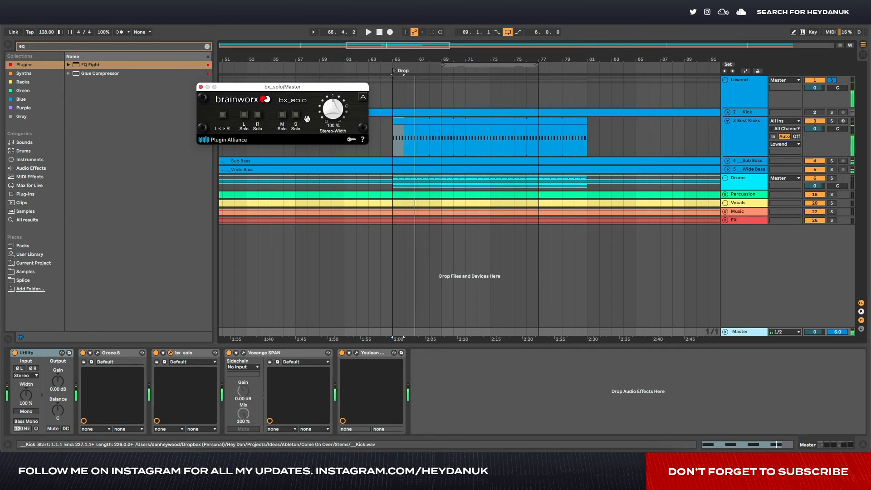
pyautogui.click(754, 170)
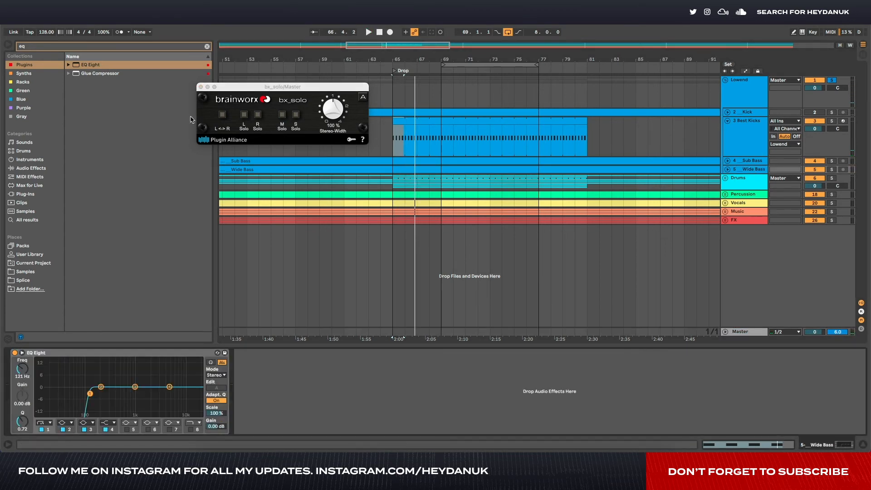
pyautogui.press('space')
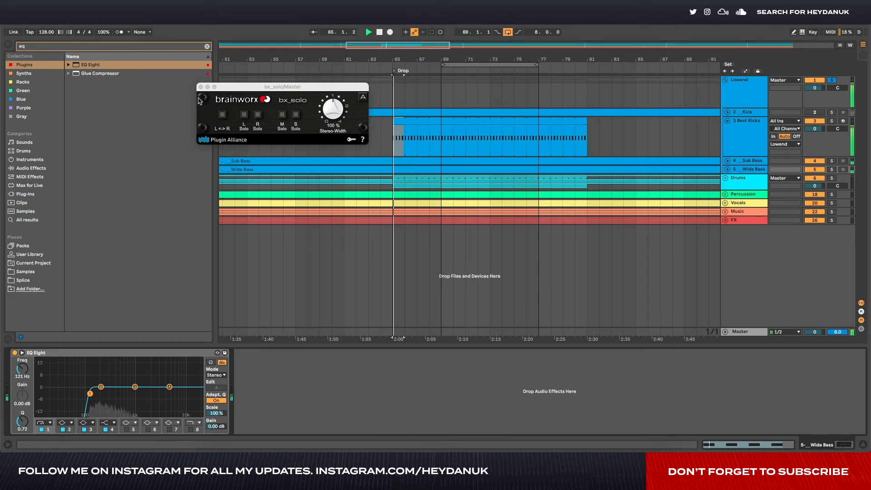
pyautogui.click(201, 87)
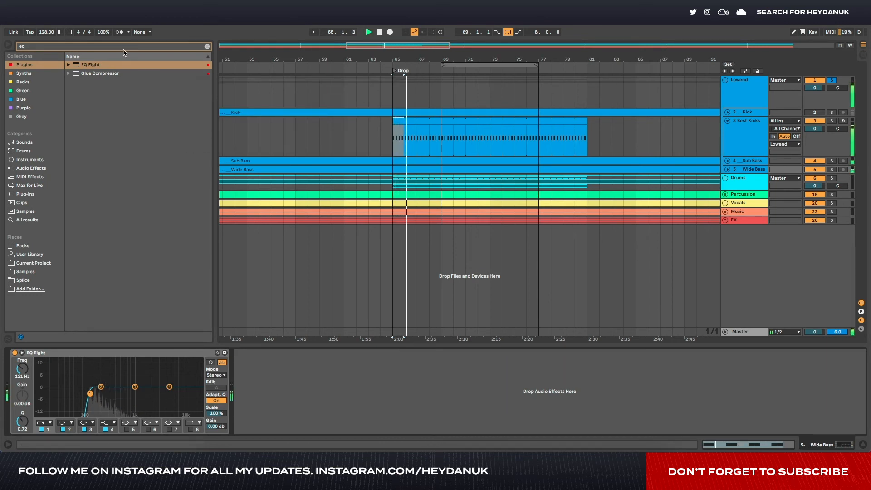
# - Add EQ Eight to the Sub Bass track and set its first band to a steep low cut at 30 Hz
pyautogui.click(746, 161)
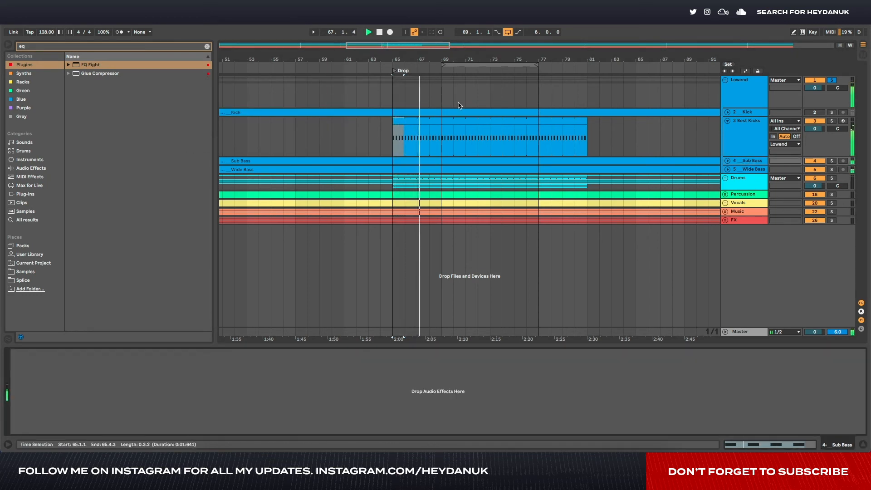
pyautogui.moveTo(133, 401); pyautogui.dragTo(132, 401)
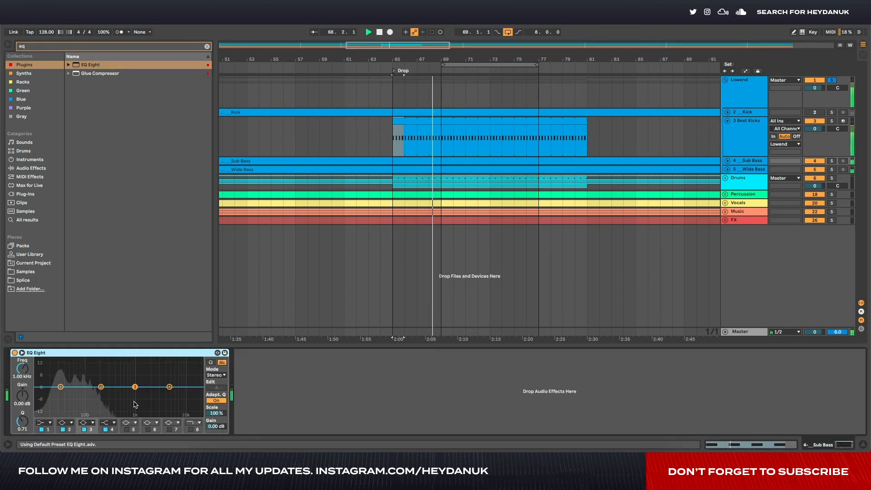
pyautogui.click(47, 422)
pyautogui.click(48, 430)
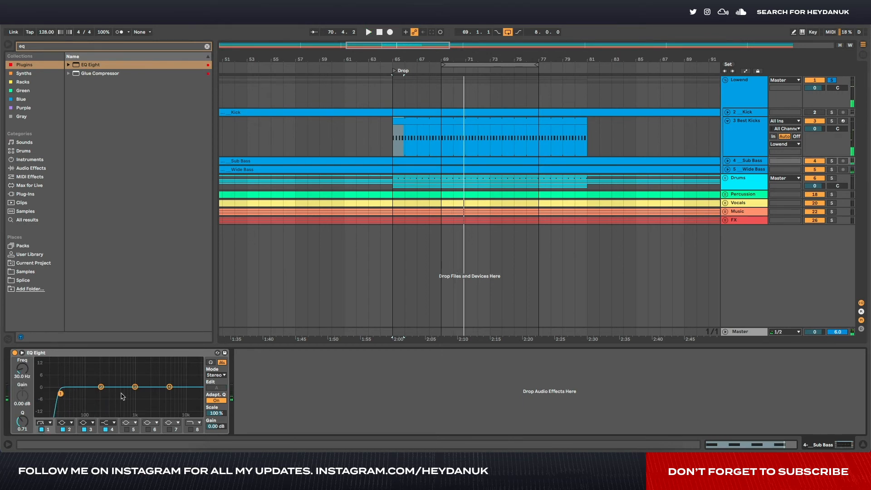
# - Solo the Sub Bass, compare it with its EQ Eight low cut off and on, lower the cut to 25 Hz, and unsolo the track
pyautogui.click(833, 161)
pyautogui.press('space')
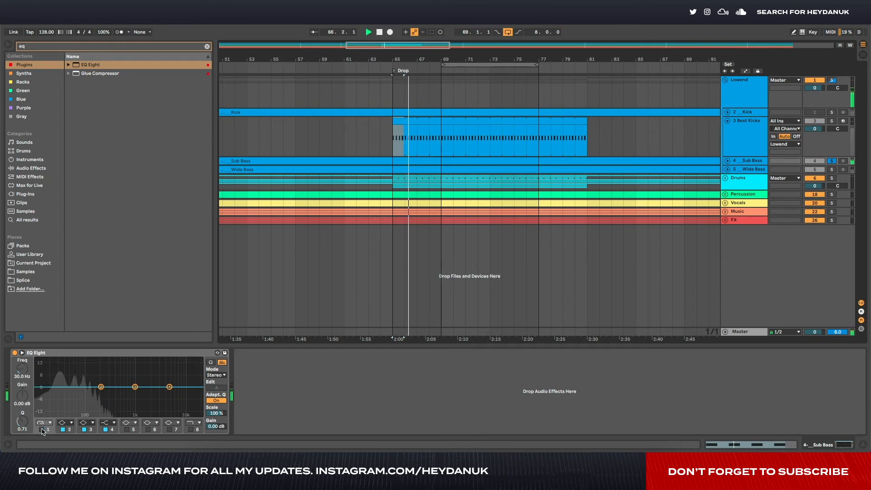
pyautogui.click(42, 429)
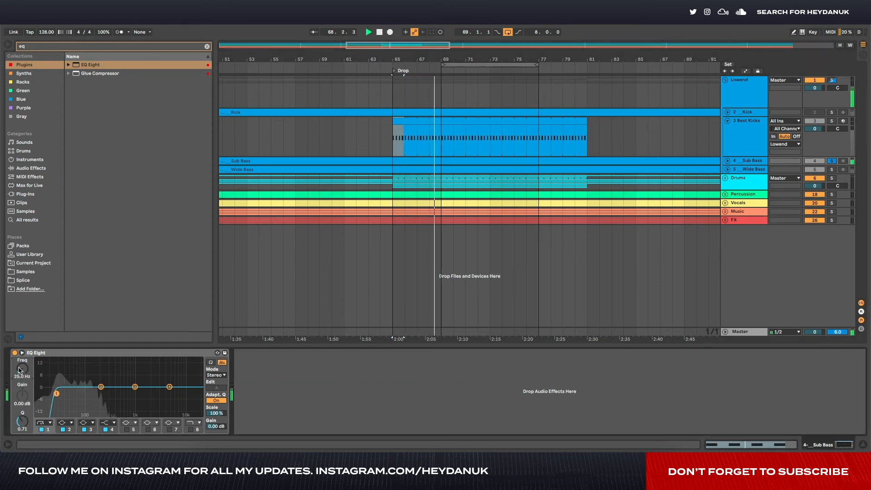
pyautogui.press('space')
pyautogui.click(832, 161)
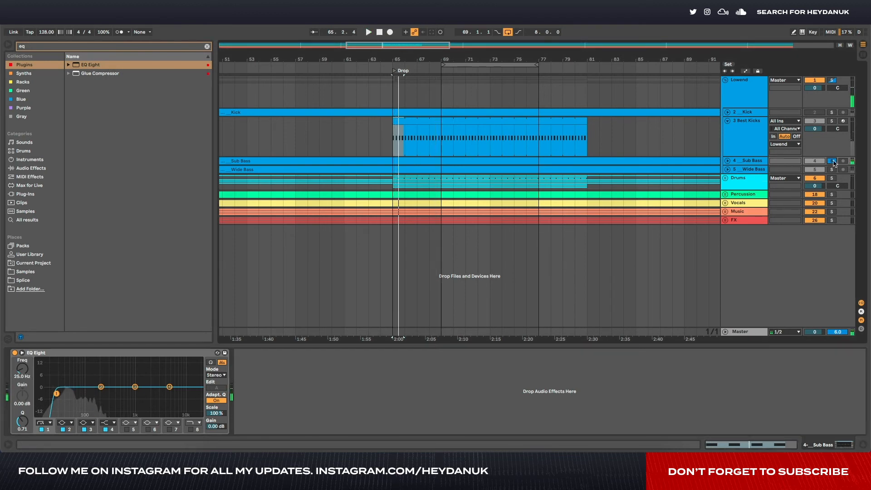
# - Collapse the Best Kicks track, expand the Drums group and unfold its PIV_DJK open hat track
pyautogui.click(727, 121)
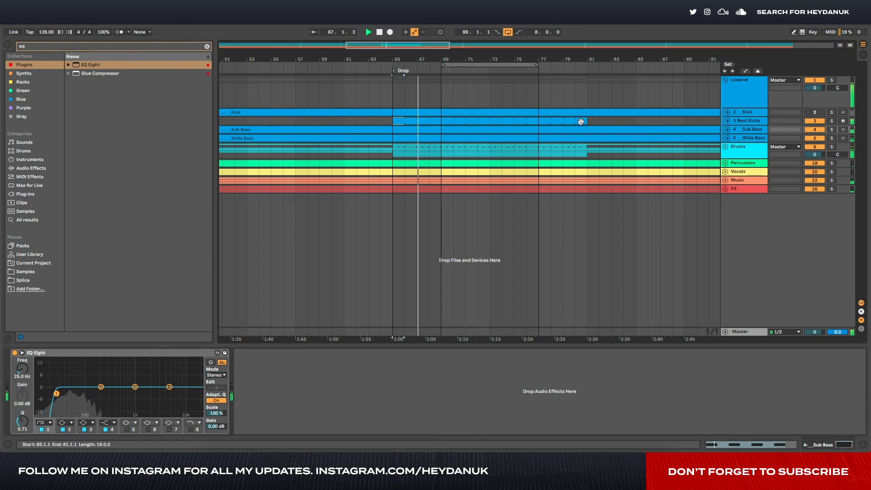
pyautogui.click(725, 146)
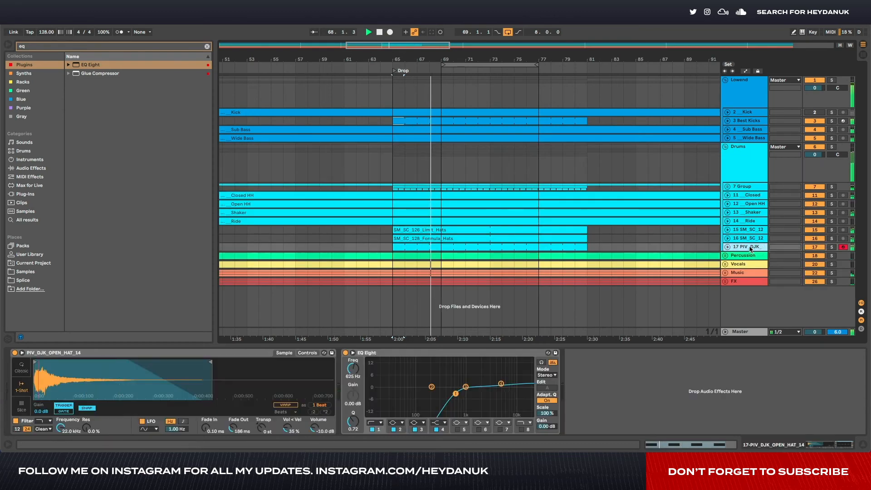
pyautogui.click(747, 246)
pyautogui.click(727, 246)
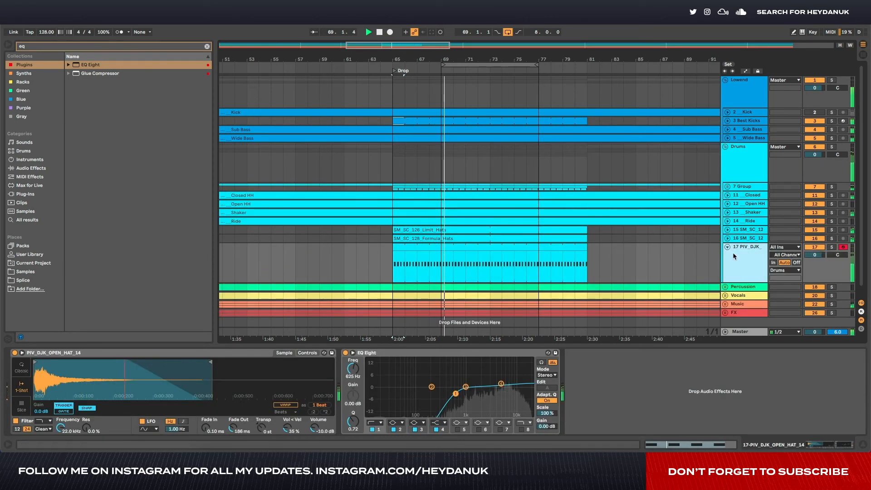
# - Clear the browser search and open the Hi Hat folder under Single Hits in the Sample Market - Originals - Sidney Charles sample pack
pyautogui.click(25, 271)
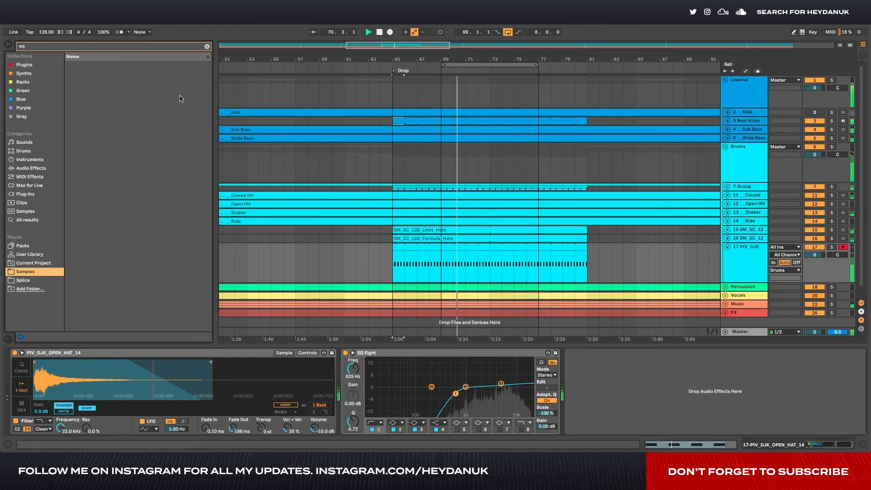
pyautogui.click(207, 46)
pyautogui.scroll(-5, 91, 181)
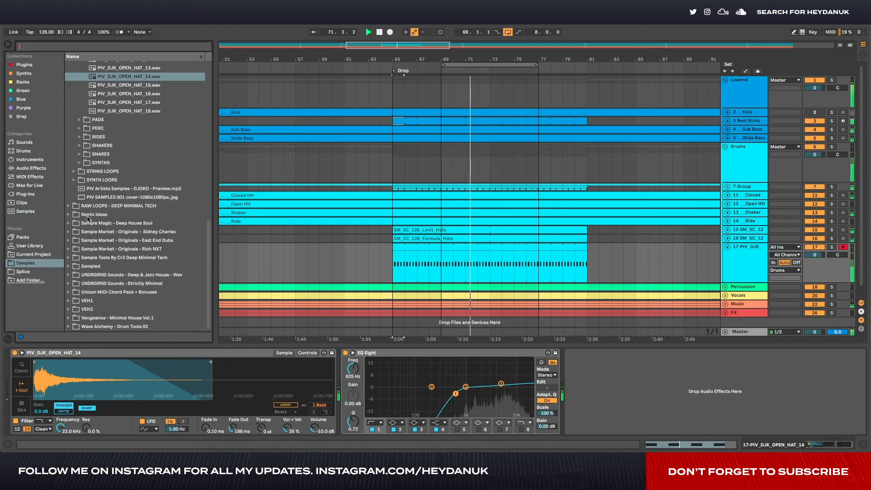
pyautogui.click(106, 138)
pyautogui.press('Up')
pyautogui.press('Up')
pyautogui.press('Up')
pyautogui.press('Left')
pyautogui.press('Left')
pyautogui.press('Left')
pyautogui.press('Left')
pyautogui.press('Left')
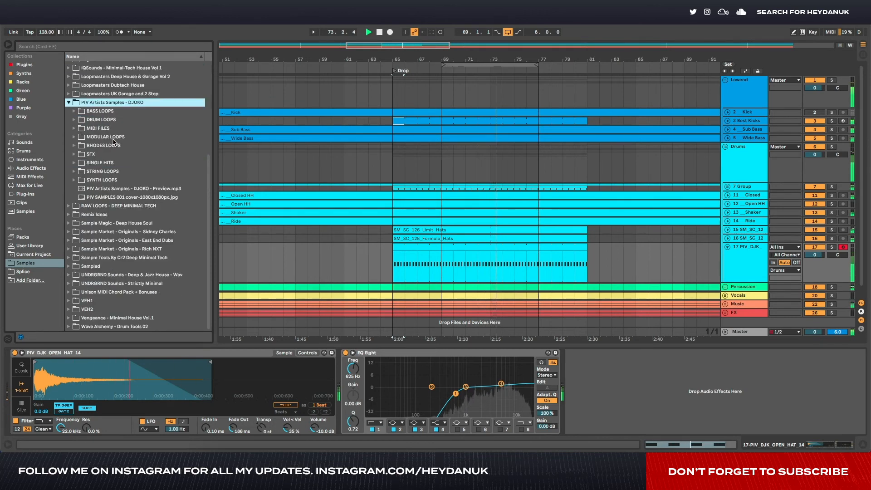
pyautogui.press('Left')
pyautogui.press('Down')
pyautogui.press('Down')
pyautogui.press('Down')
pyautogui.press('Down')
pyautogui.press('Right')
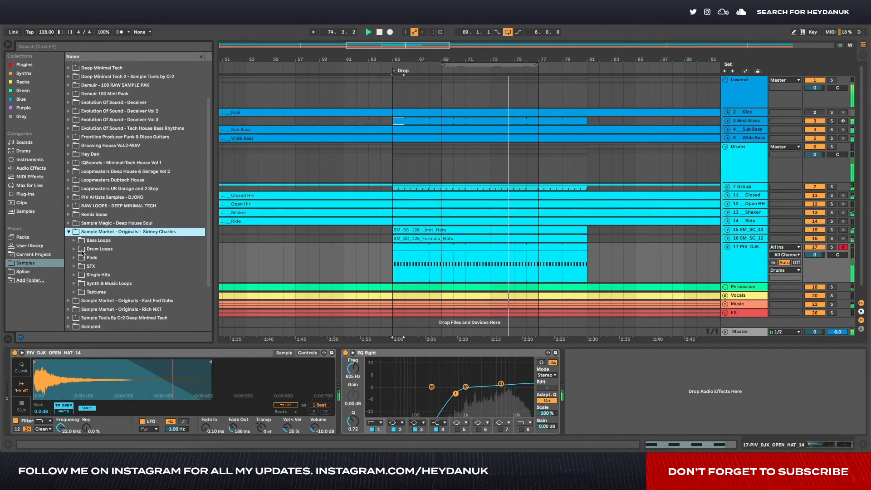
pyautogui.click(77, 274)
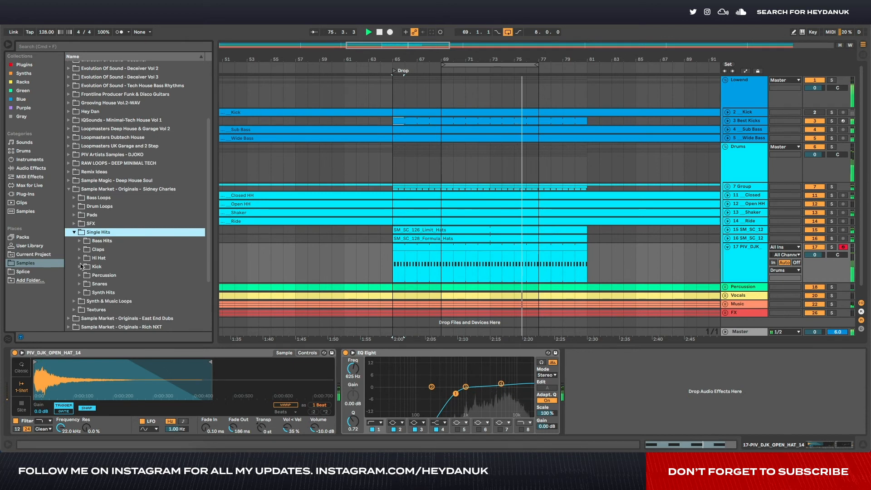
pyautogui.click(78, 258)
# - Audition the SM_SC_Hat samples and replace the open hat sample on track 17 with SM_SC_Hat_19
pyautogui.click(100, 266)
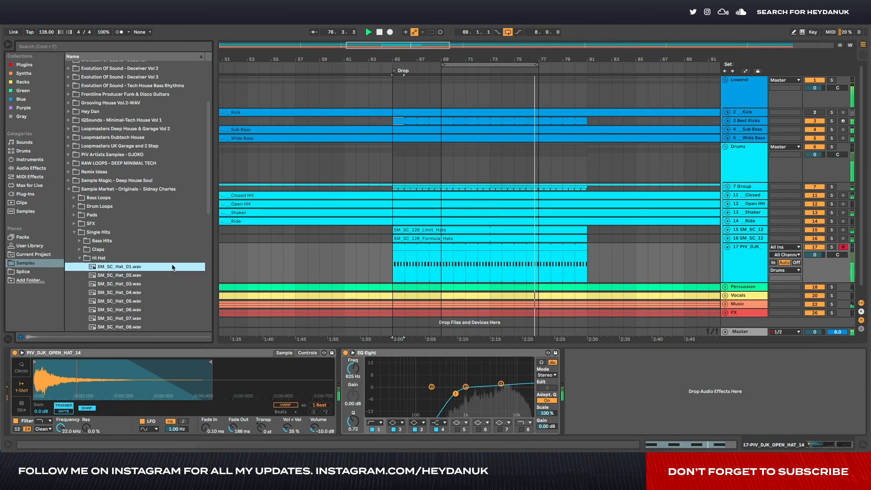
pyautogui.press('Down')
pyautogui.press('Down')
pyautogui.press('Down')
pyautogui.press('Down')
pyautogui.press('Down')
pyautogui.press('Down')
pyautogui.press('Down')
pyautogui.press('Down')
pyautogui.press('Down')
pyautogui.press('Down')
pyautogui.press('Down')
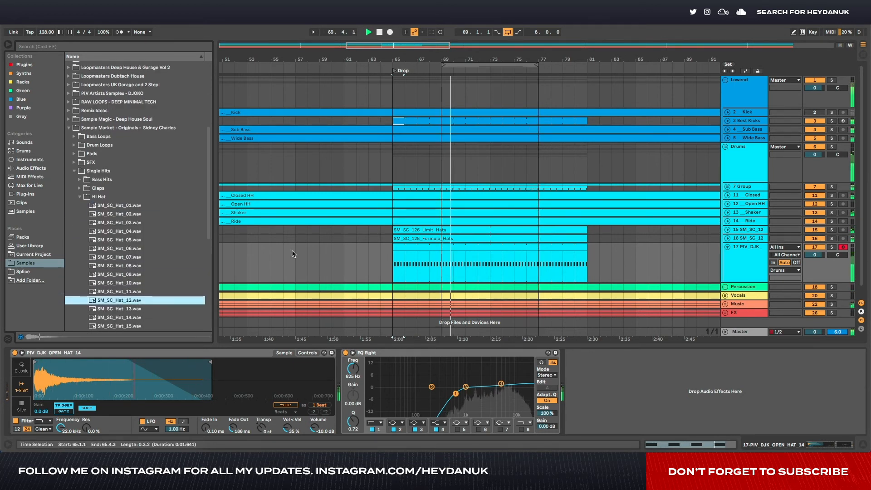
pyautogui.press('Down')
pyautogui.press('Down')
pyautogui.press('Down')
pyautogui.press('Down')
pyautogui.press('Down')
pyautogui.press('Down')
pyautogui.press('Down')
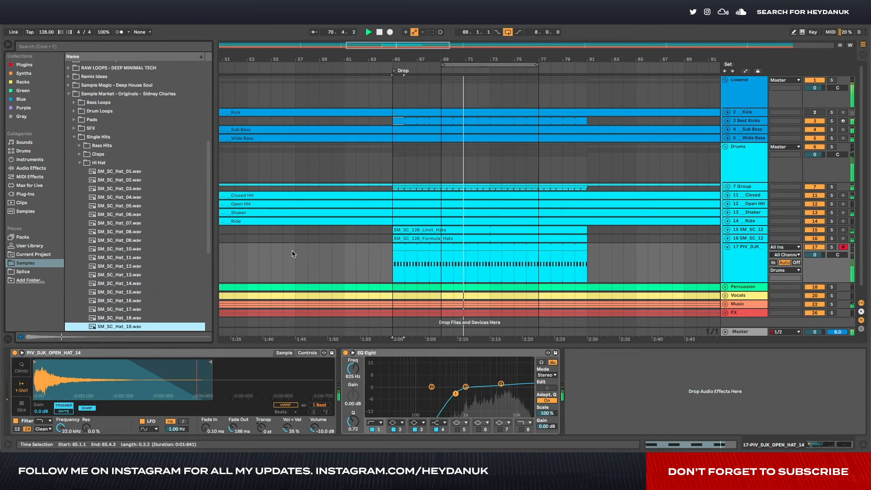
pyautogui.press('Up')
pyautogui.press('Up')
pyautogui.press('Down')
pyautogui.press('Return')
pyautogui.scroll(-3, 153, 225)
pyautogui.press('Down')
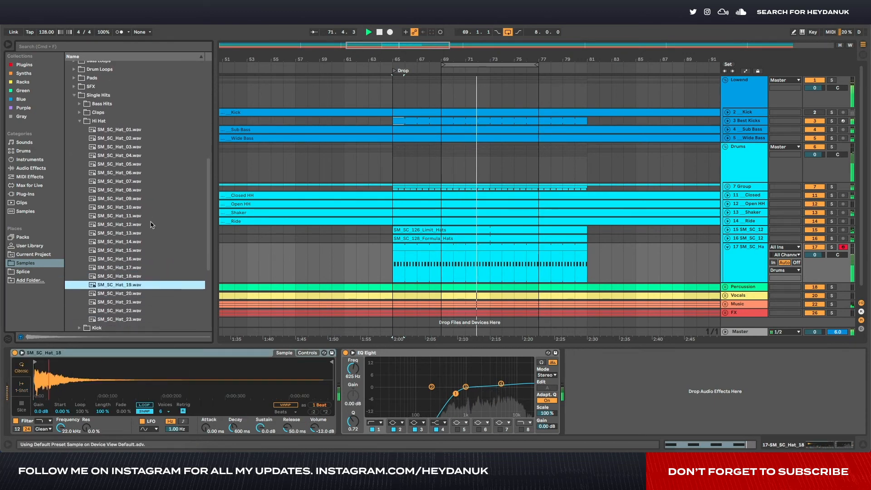
pyautogui.press('Return')
# - Try SM_SC_Hat_20 and SM_SC_Hat_21 on the hat track and return to SM_SC_Hat_19
pyautogui.doubleClick(451, 247)
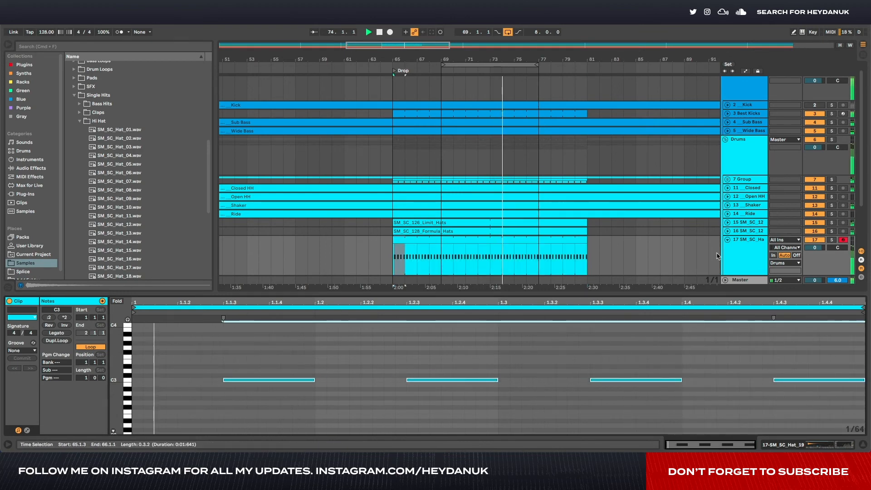
pyautogui.hotkey('shift', 'Tab')
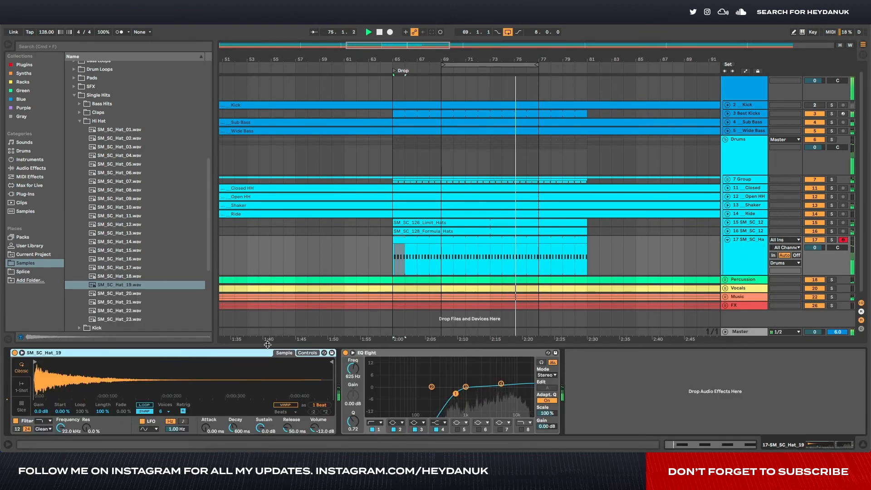
pyautogui.doubleClick(141, 294)
pyautogui.doubleClick(138, 302)
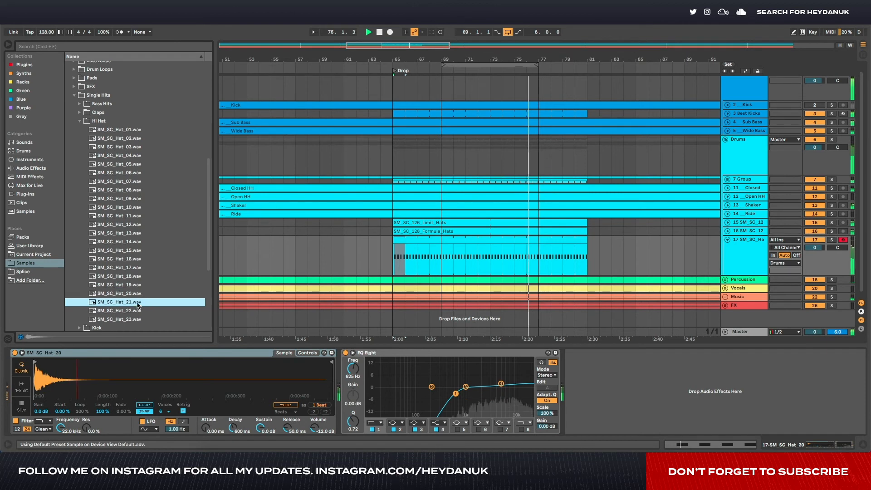
pyautogui.doubleClick(140, 286)
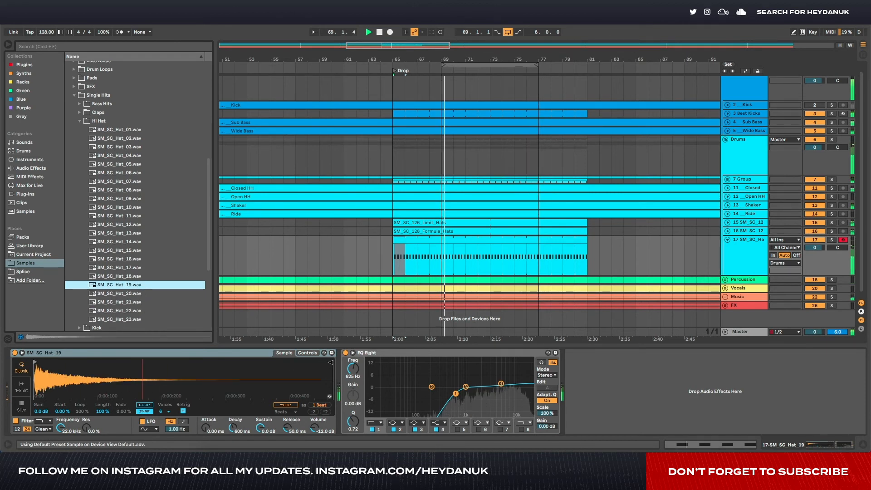
# - Set the SM_SC_Hat_19 sample to 1-Shot mode, trim its end to under half its length, and set Fade Out to about 79.5 ms
pyautogui.moveTo(331, 362); pyautogui.dragTo(182, 364)
pyautogui.click(22, 386)
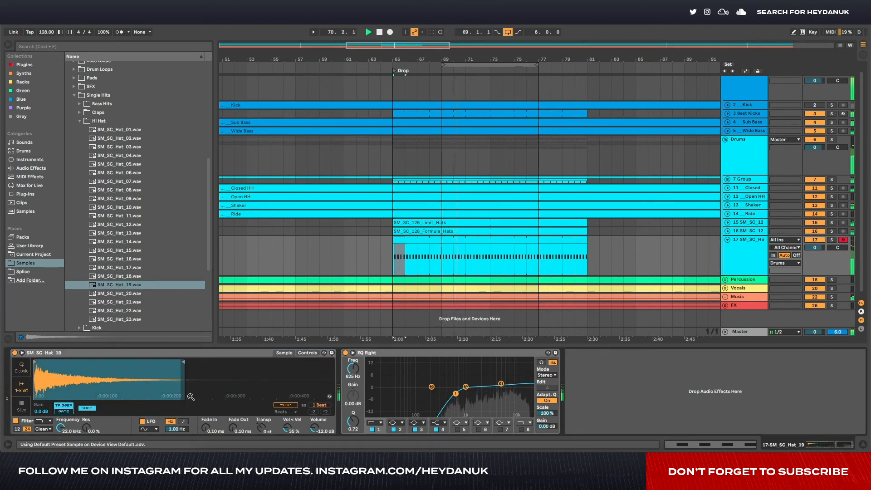
pyautogui.moveTo(237, 432); pyautogui.dragTo(238, 408)
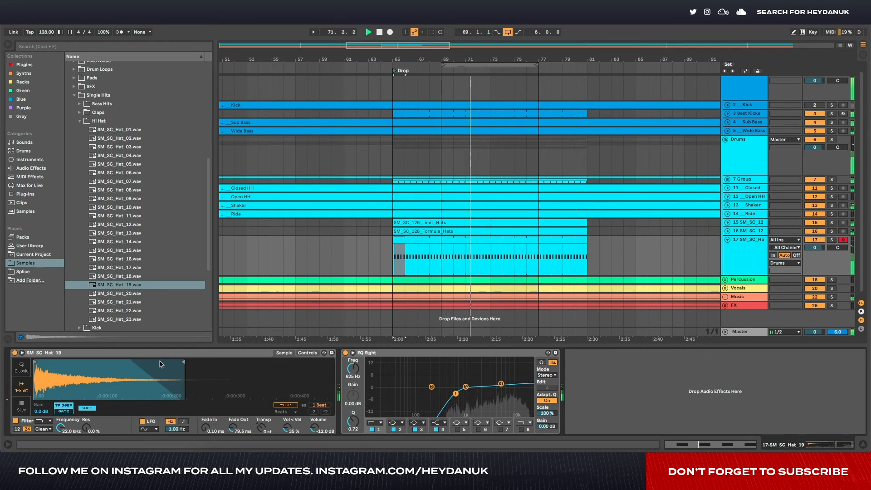
pyautogui.moveTo(183, 362); pyautogui.dragTo(162, 362)
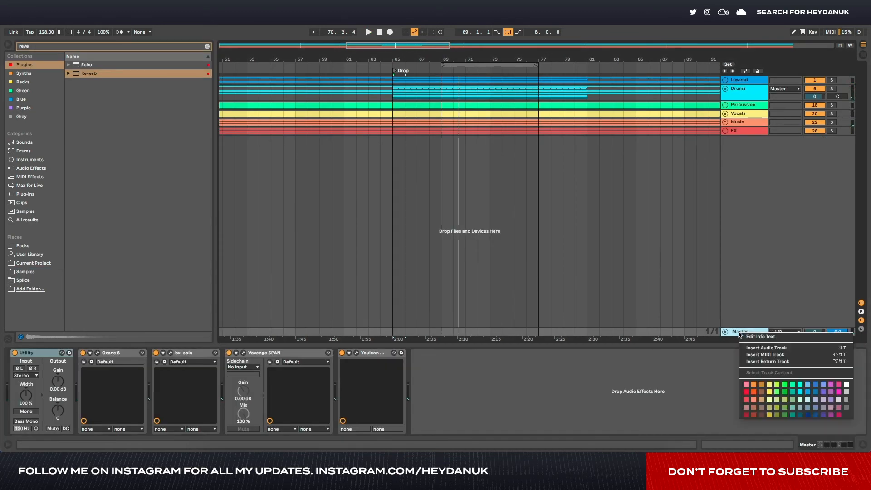
# - Create a Room Reverb return track holding a Reverb at 100 % Dry/Wet, with only Lo Cut on at 4.72 kHz and 468 ms Decay Time
pyautogui.click(790, 361)
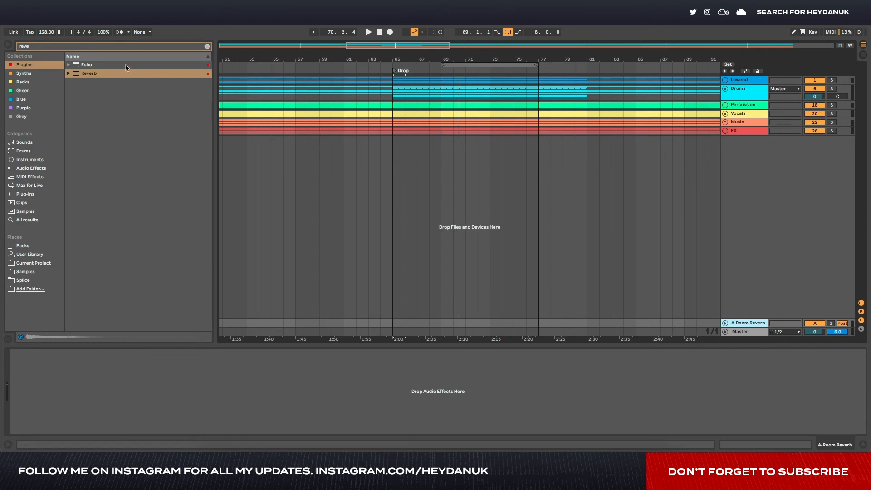
pyautogui.moveTo(80, 71); pyautogui.dragTo(176, 400)
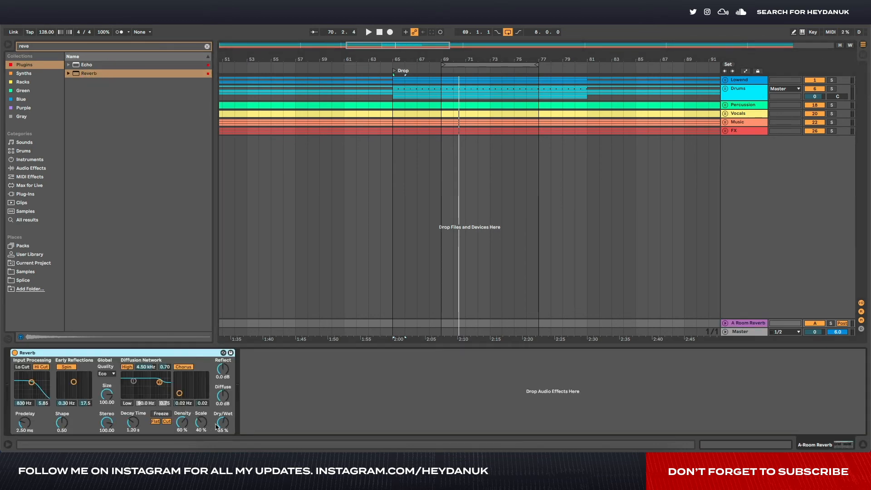
pyautogui.moveTo(217, 426); pyautogui.dragTo(216, 404)
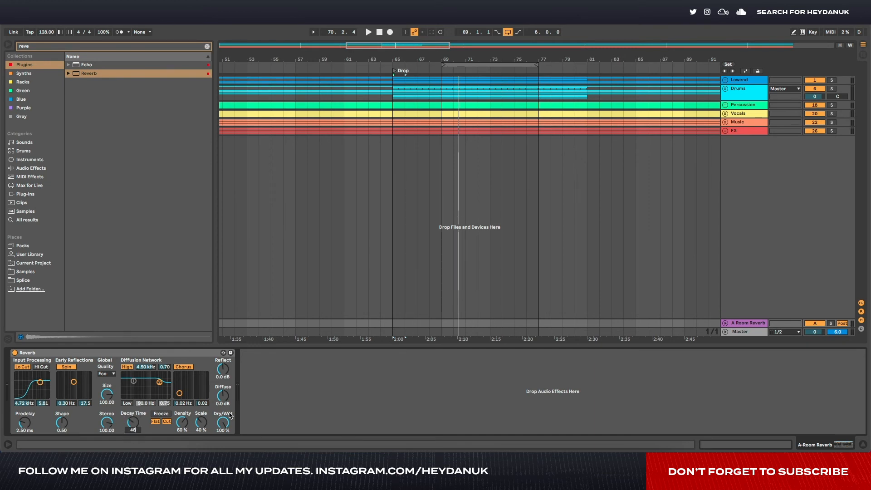
# - Play the drop, send the Drums group to the Room Reverb return at about -7.5 dB, and solo the return
pyautogui.click(740, 89)
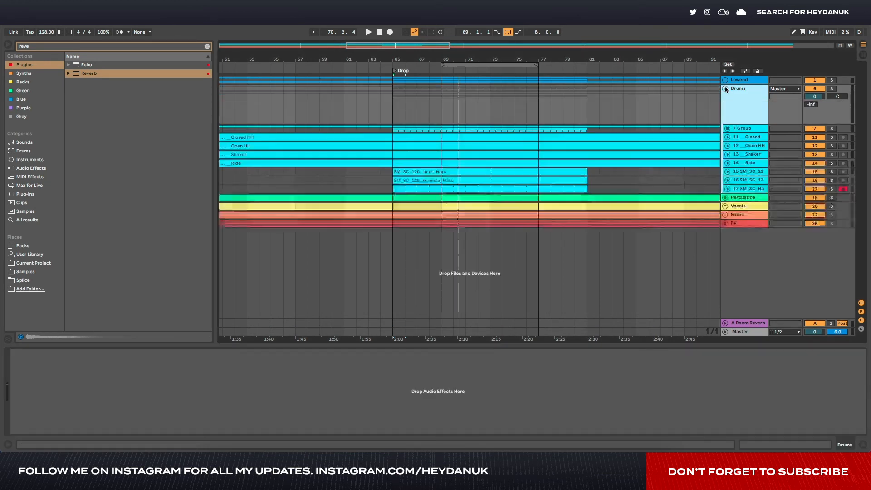
pyautogui.press('space')
pyautogui.moveTo(807, 107); pyautogui.dragTo(807, 85)
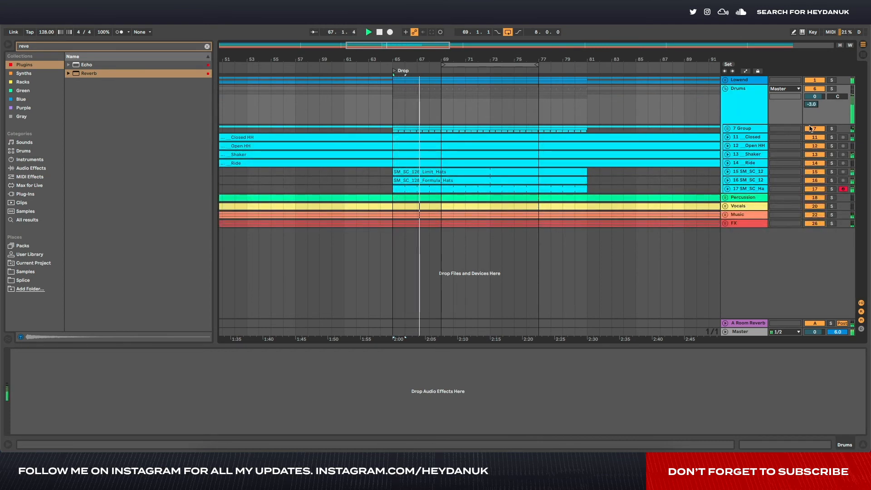
pyautogui.click(831, 323)
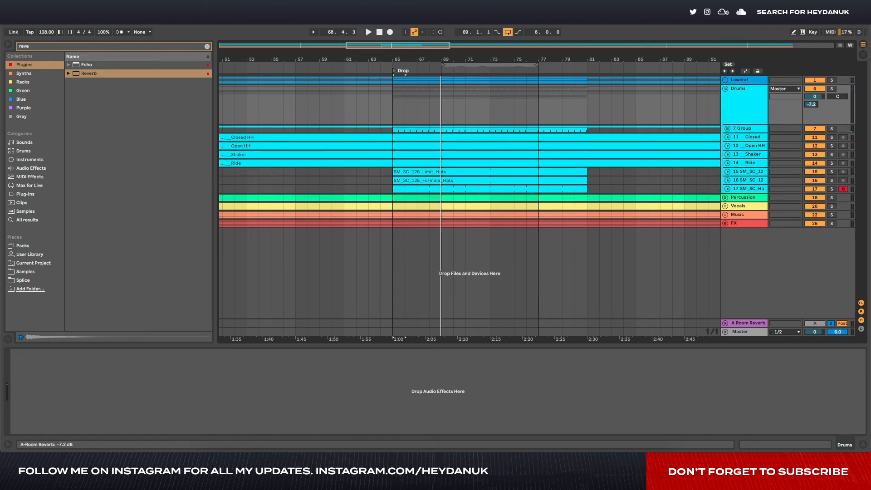
# - Search the browser for "dec" and add Decapitator after the Reverb on the Room Reverb return
pyautogui.click(738, 323)
pyautogui.press('BackSpace')
pyautogui.press('BackSpace')
pyautogui.press('BackSpace')
pyautogui.press('BackSpace')
pyautogui.write('dec')
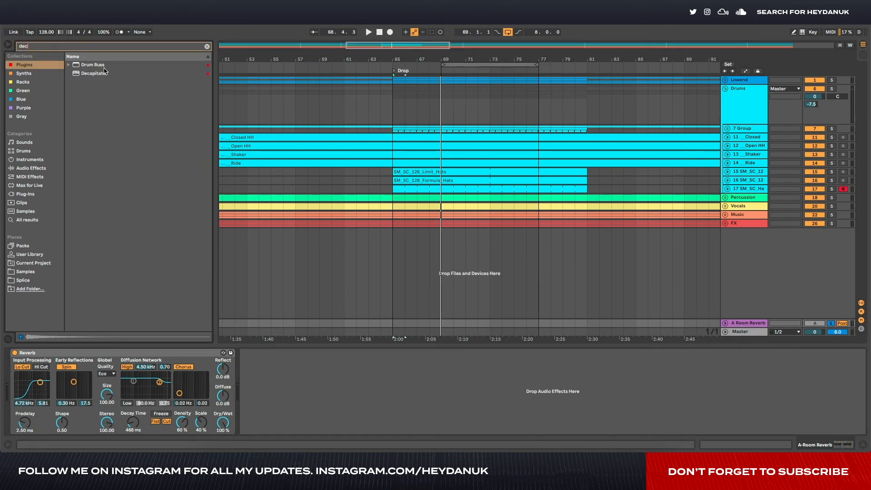
pyautogui.moveTo(94, 73); pyautogui.dragTo(341, 385)
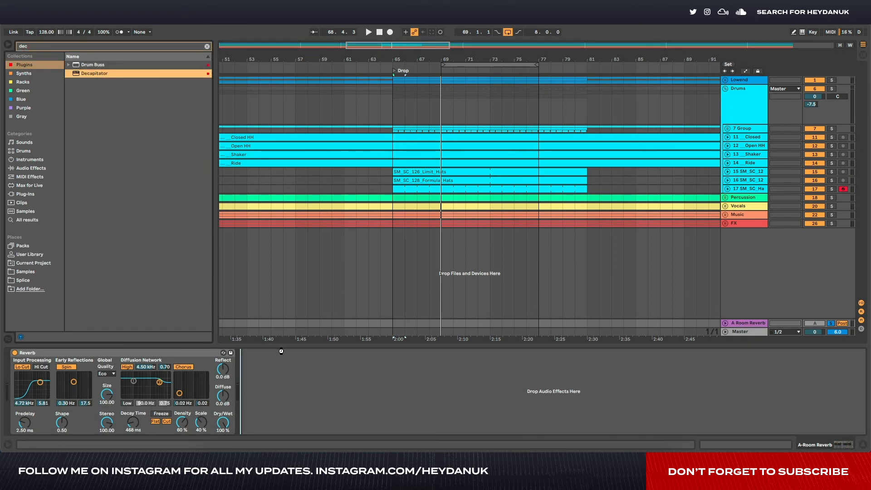
pyautogui.moveTo(257, 352); pyautogui.dragTo(265, 358)
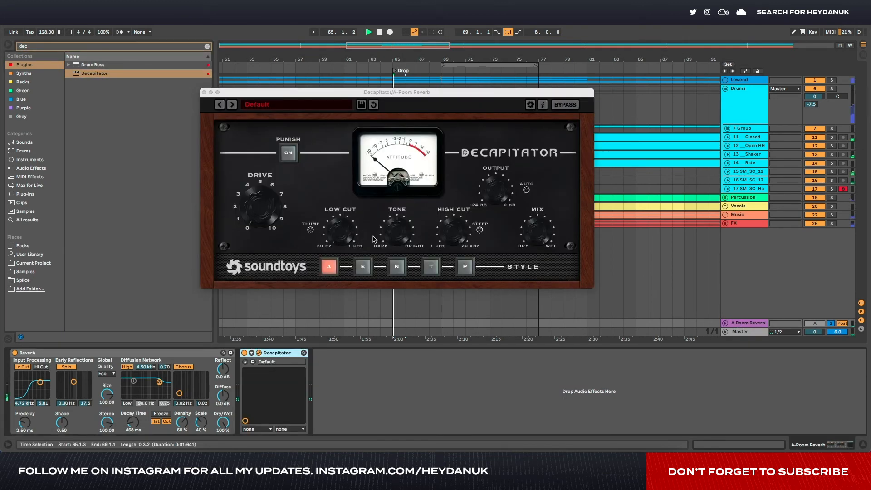
# - Compare Decapitator's N, T and E styles on the soloed reverb return, settle on T, and close the plugin window
pyautogui.click(405, 269)
pyautogui.click(431, 267)
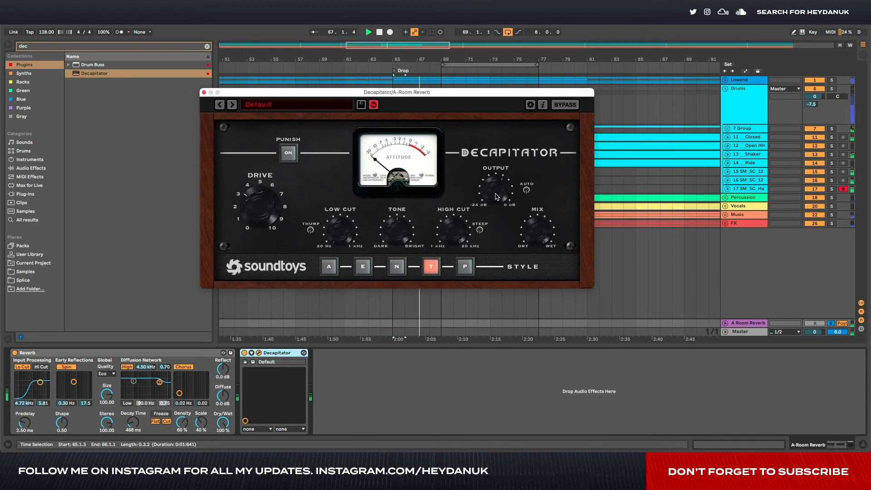
pyautogui.click(397, 267)
pyautogui.click(363, 267)
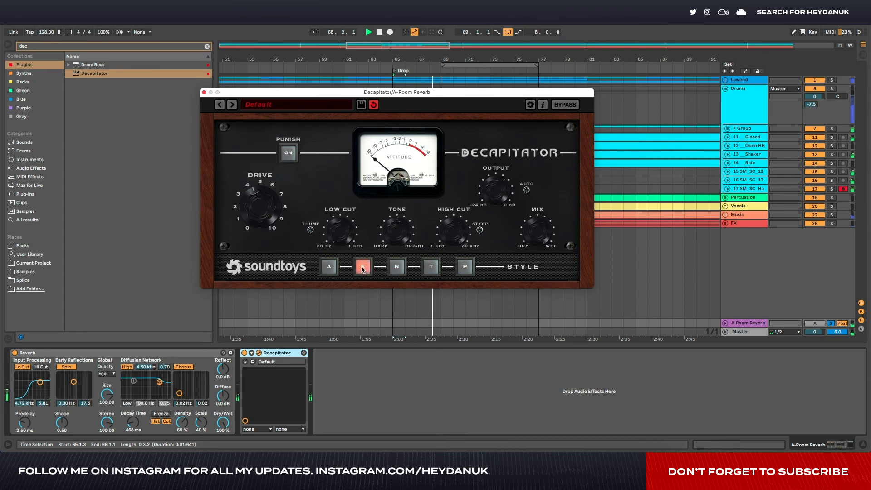
pyautogui.click(390, 268)
pyautogui.click(431, 268)
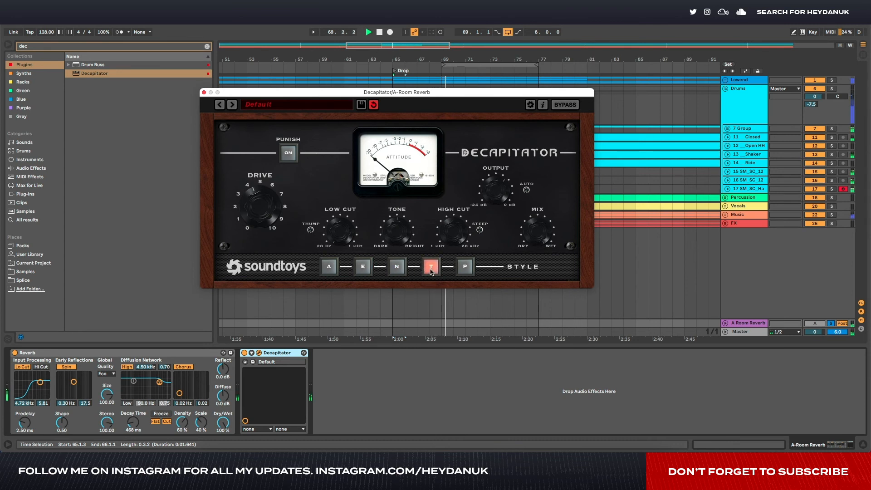
pyautogui.click(203, 92)
# - Add EQ Eight after Decapitator on the Room Reverb return and set its band 1 low cut to about 1.11 kHz
pyautogui.click(119, 46)
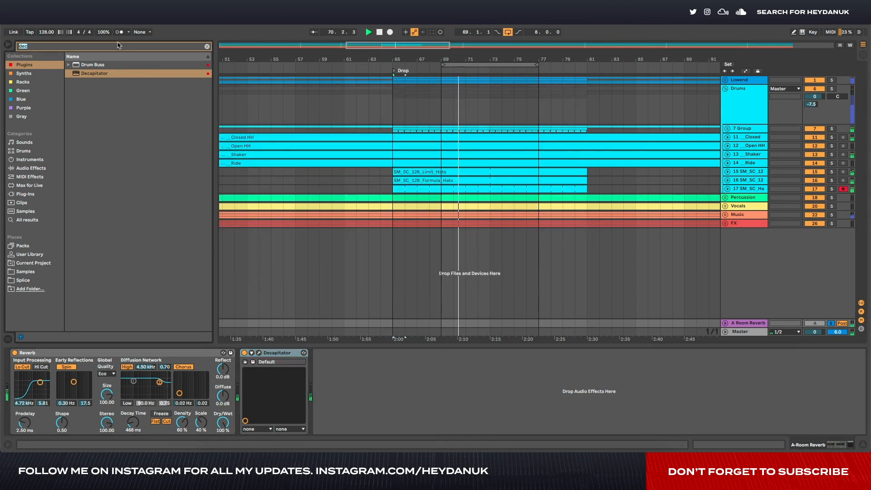
pyautogui.write('eq')
pyautogui.moveTo(91, 64); pyautogui.dragTo(366, 430)
pyautogui.click(347, 423)
pyautogui.click(347, 437)
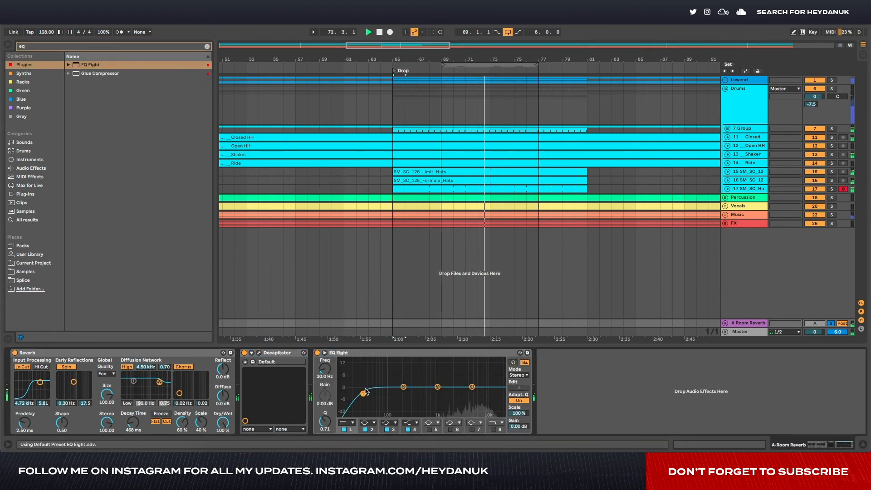
pyautogui.moveTo(363, 394); pyautogui.dragTo(443, 395)
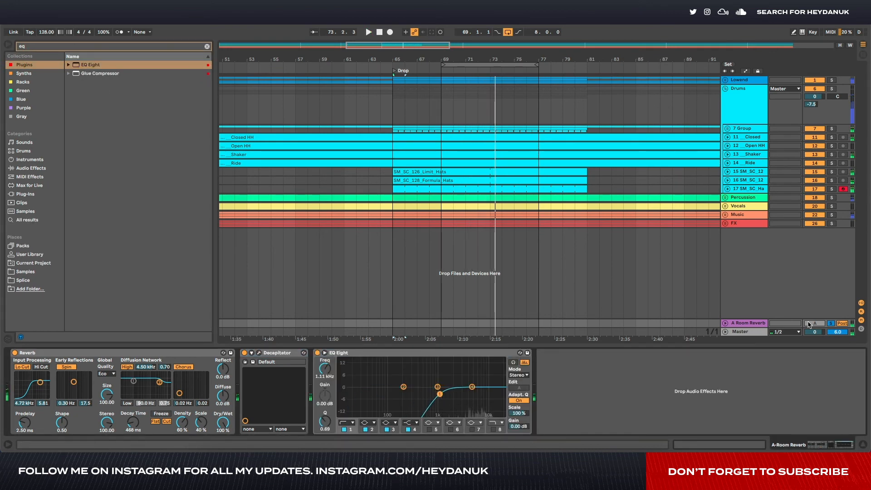
# - Search the browser for "kick", add Kickstart after EQ Eight on the Room Reverb return, and close its plugin window
pyautogui.click(750, 109)
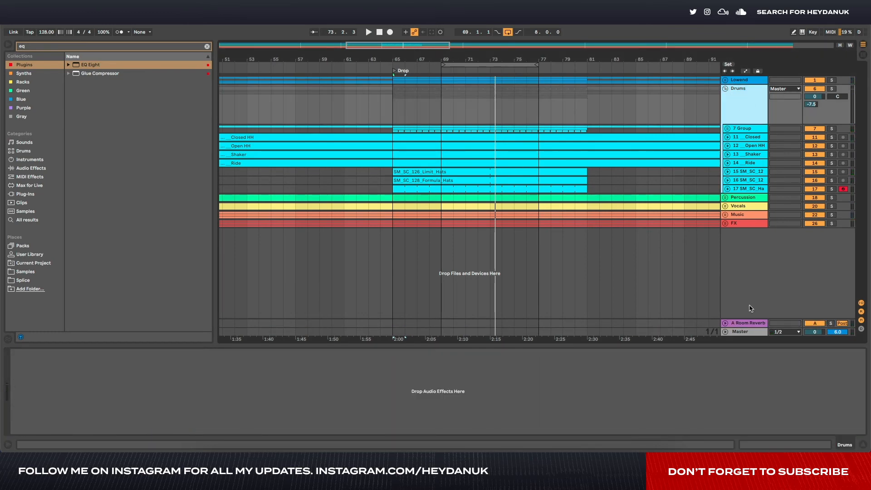
pyautogui.click(750, 323)
pyautogui.click(40, 45)
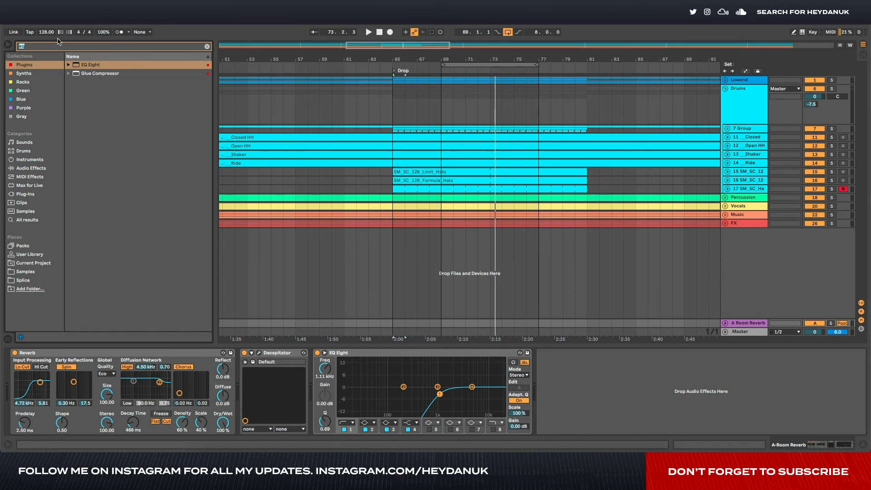
pyautogui.write('kick')
pyautogui.moveTo(109, 92)
pyautogui.mouseDown()
pyautogui.moveTo(600, 403)
pyautogui.moveTo(611, 399)
pyautogui.mouseUp()
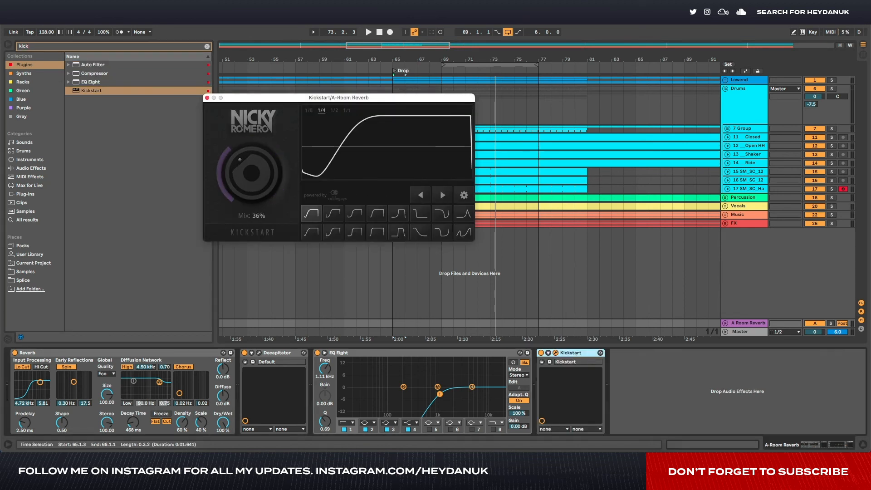
pyautogui.click(207, 98)
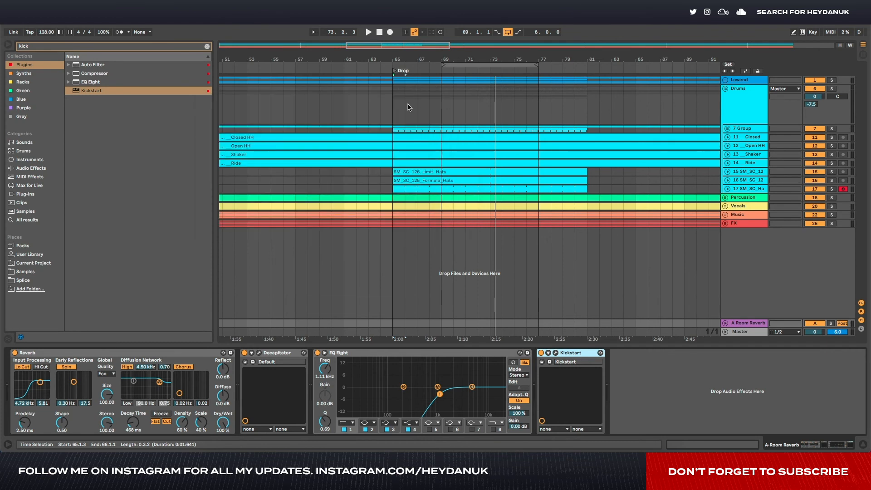
# - Play the full mix from bar 65 at the drop and compare it with the Room Reverb return off and on
pyautogui.click(395, 91)
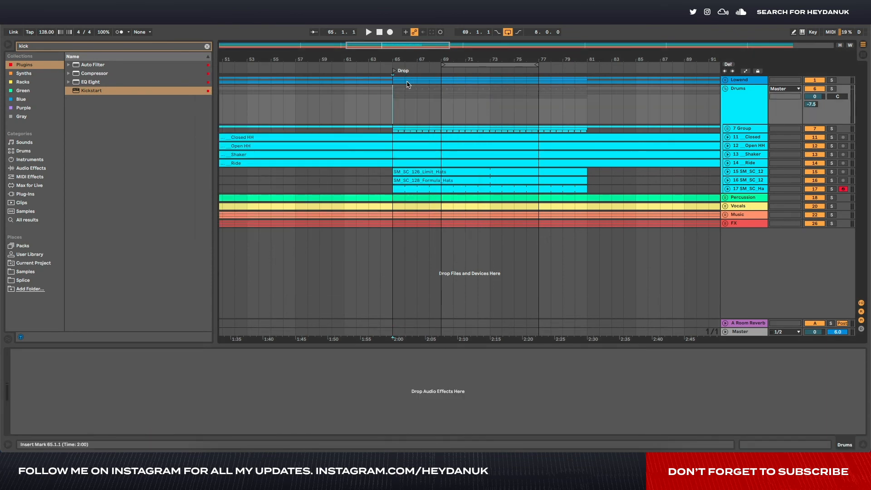
pyautogui.press('space')
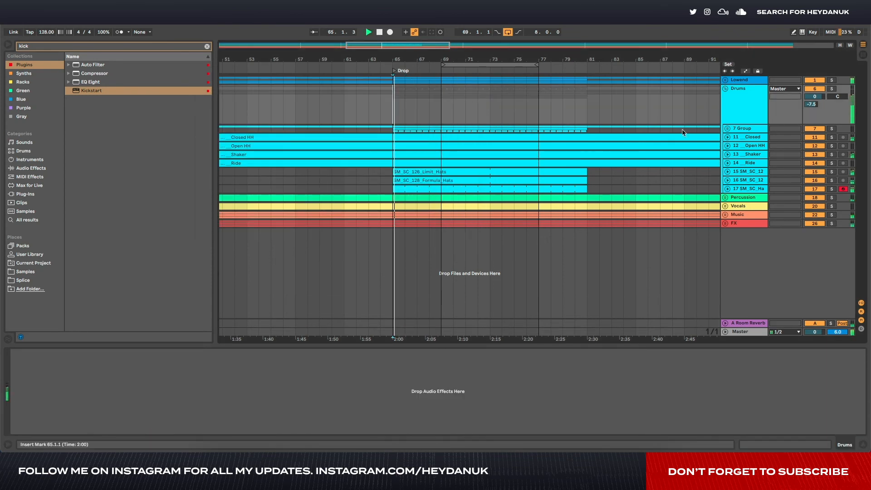
pyautogui.click(816, 323)
pyautogui.click(815, 323)
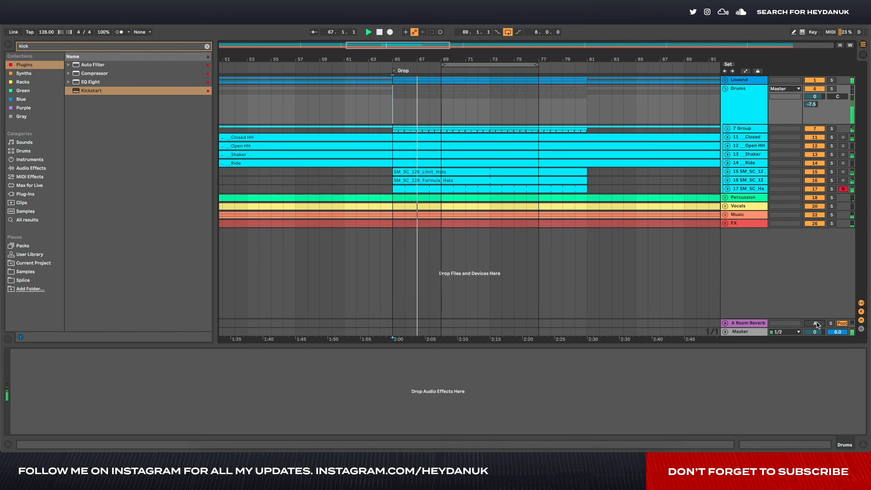
# - Solo Lowend and the folded Drums group, and compare the drop with the Room Reverb return on and off
pyautogui.click(833, 80)
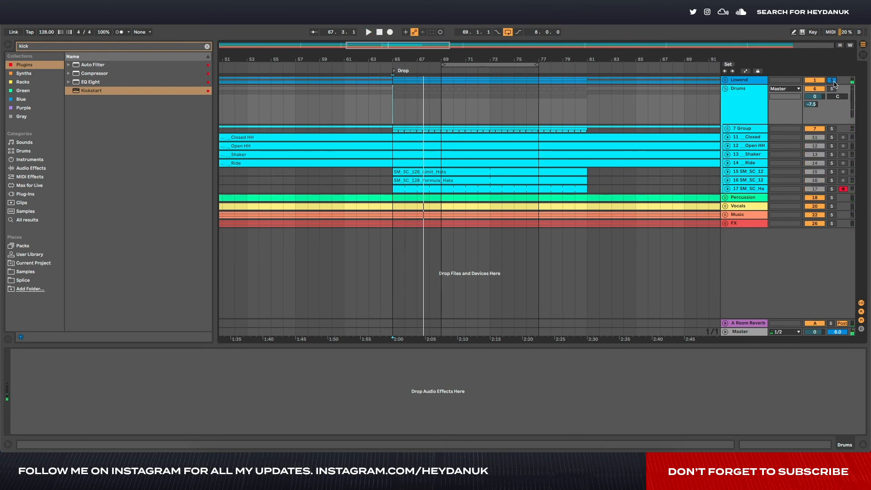
pyautogui.click(725, 88)
pyautogui.press('space')
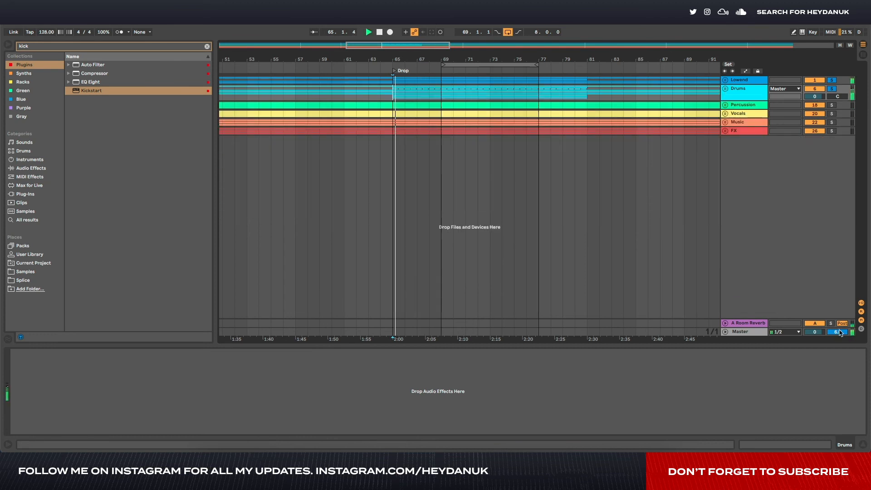
pyautogui.click(816, 324)
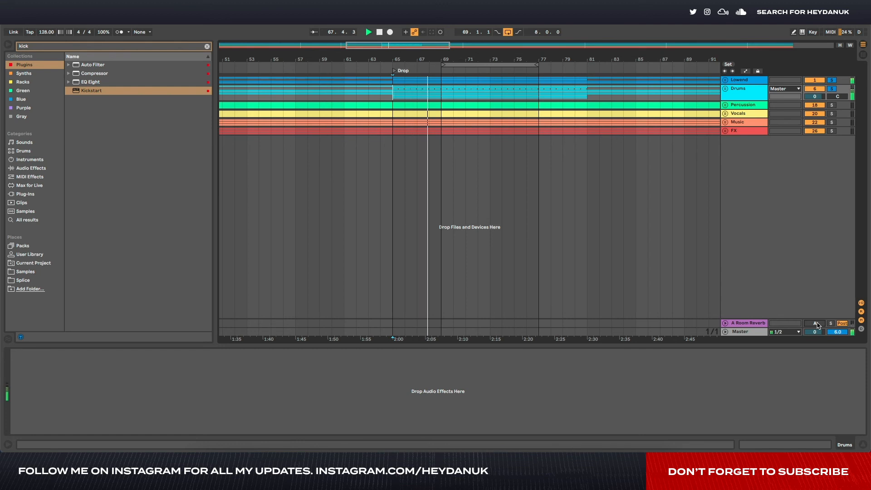
pyautogui.click(816, 324)
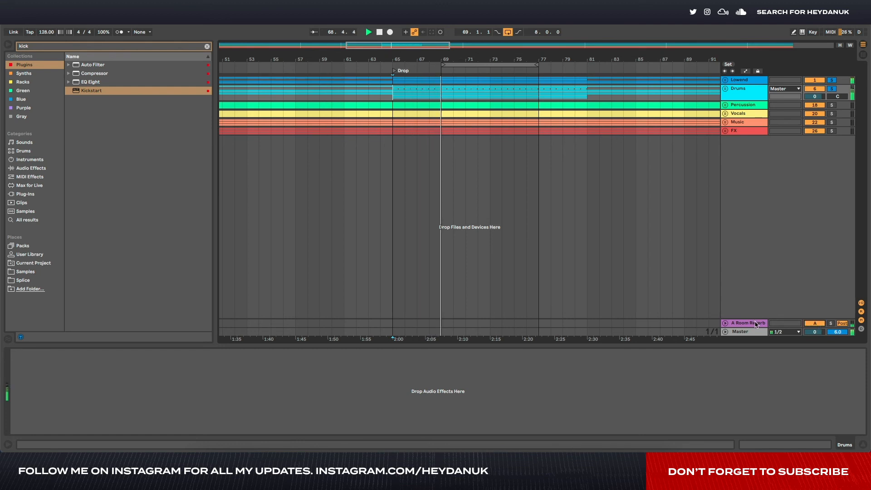
pyautogui.press('space')
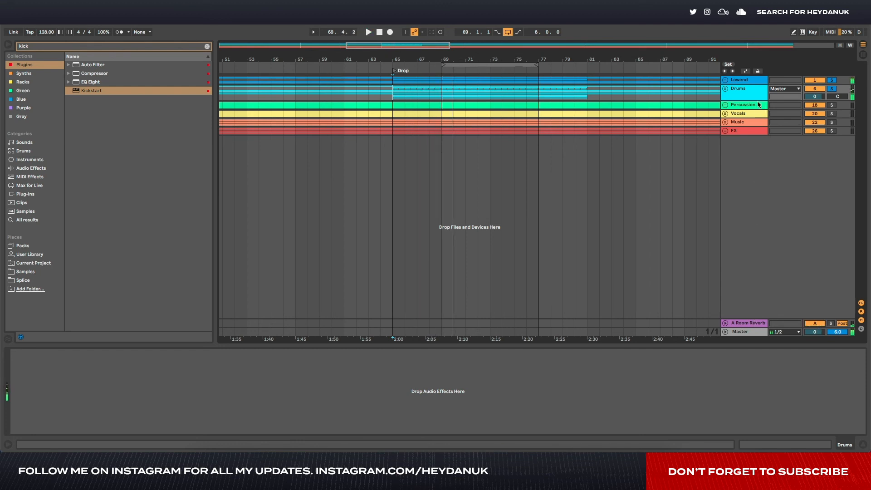
# - Begin a new device search in the browser
pyautogui.hotkey('ctrl', 'f')
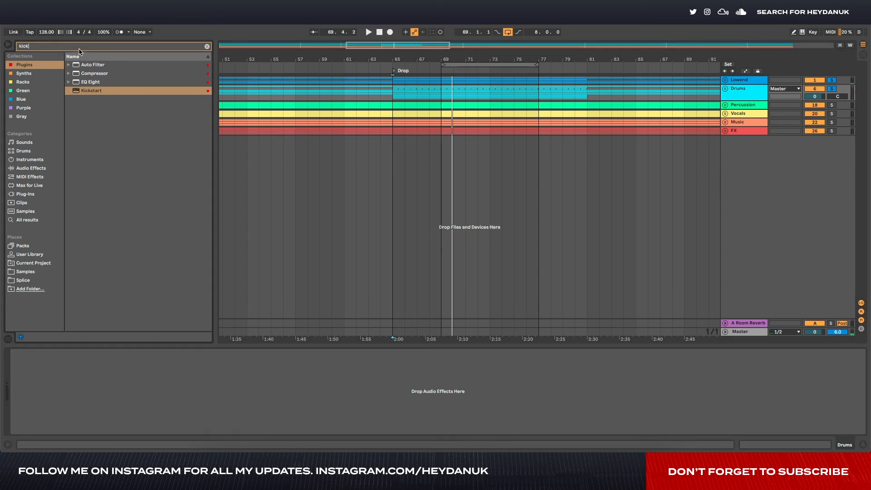